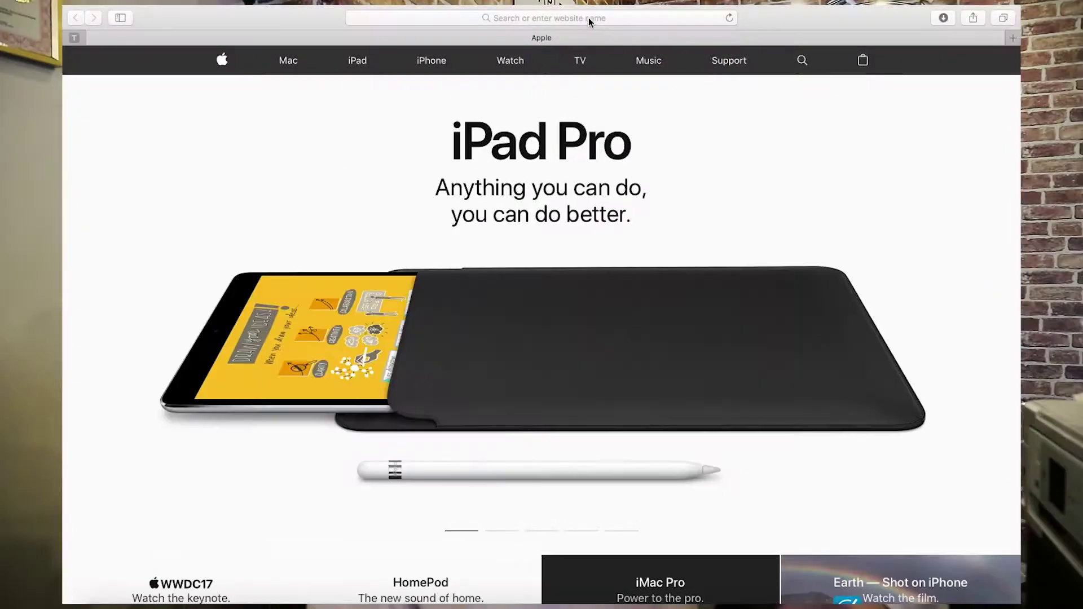
- Go to bluehost.com and log in to the hosting account
{"action": "left_click", "coordinate": [541, 18]}
{"action": "type", "text": "bluehos"}
{"action": "key", "text": "Return"}
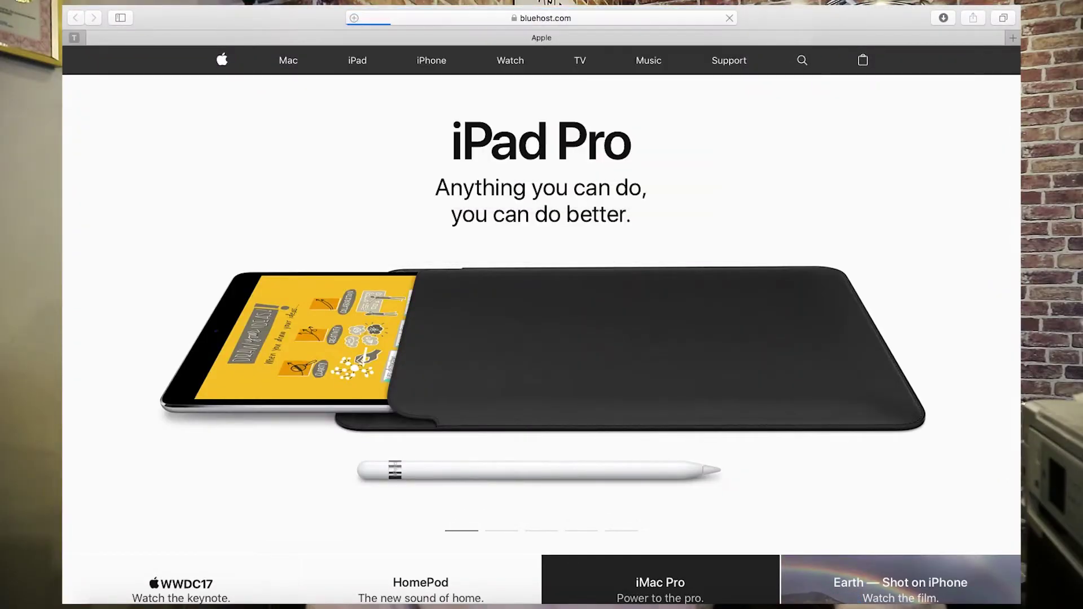
{"action": "left_click", "coordinate": [827, 68]}
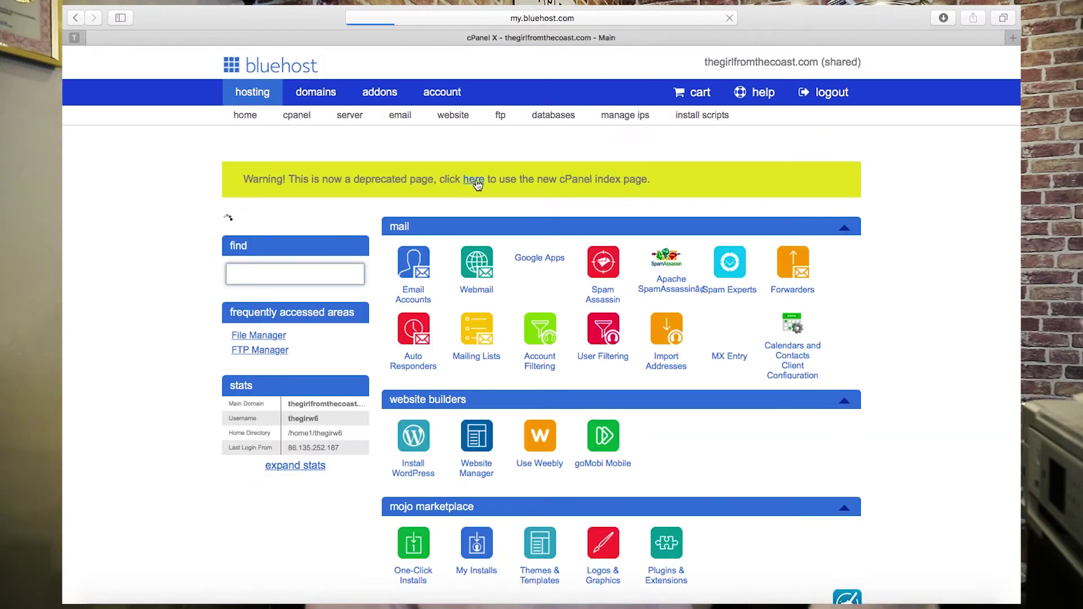
- From cPanel, continue the WordPress installation on the weddinghub-ni.co.uk domain
{"action": "left_click", "coordinate": [476, 176]}
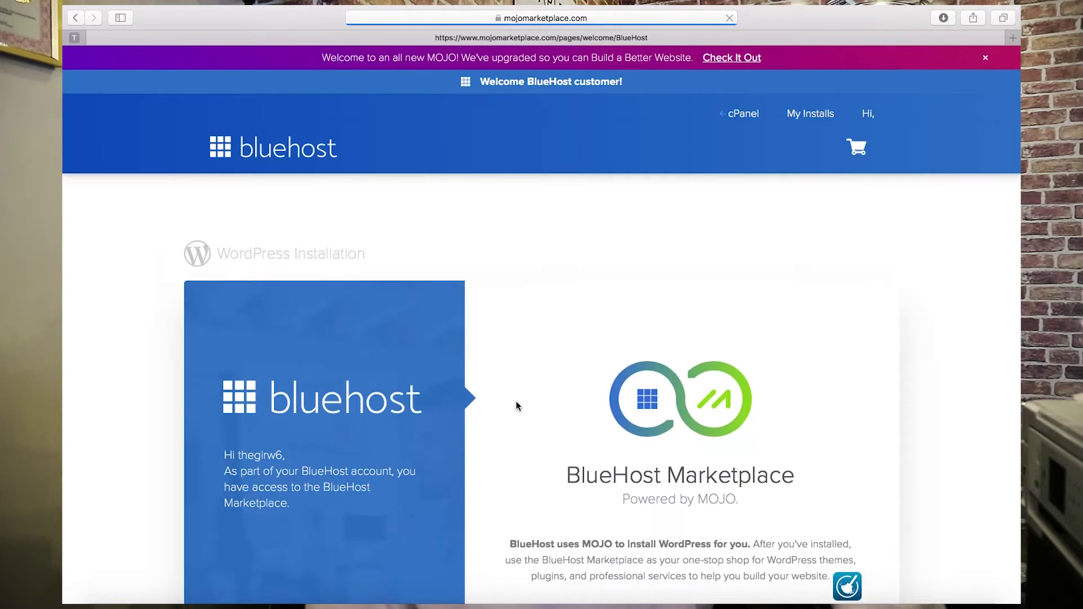
{"action": "scroll", "coordinate": [621, 399], "scroll_direction": "down", "scroll_amount": 5}
{"action": "left_click", "coordinate": [681, 398]}
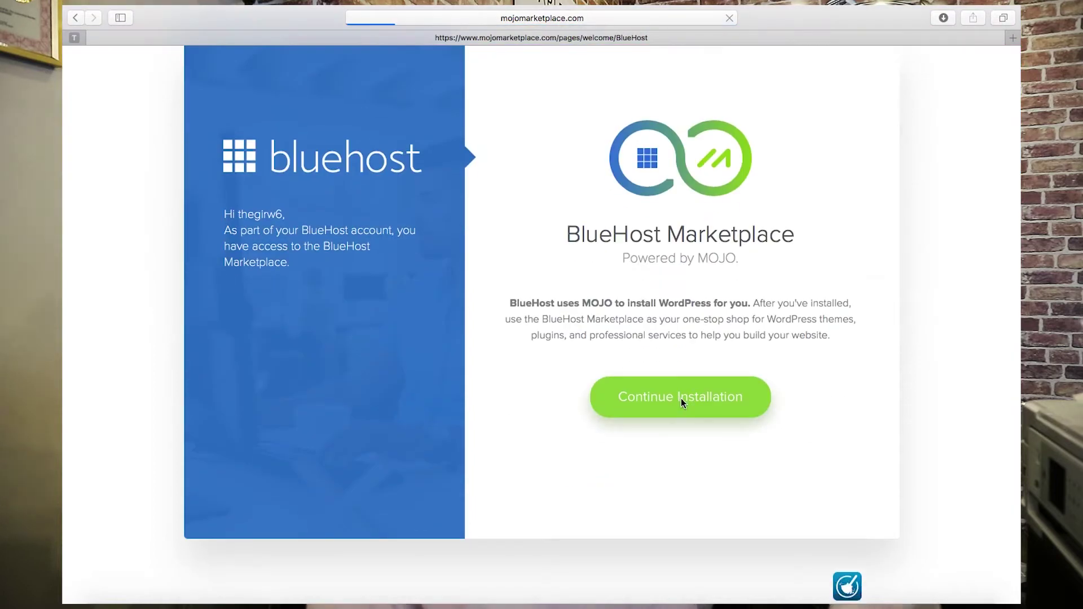
{"action": "left_click", "coordinate": [323, 337]}
{"action": "scroll", "coordinate": [326, 432], "scroll_direction": "down", "scroll_amount": 5}
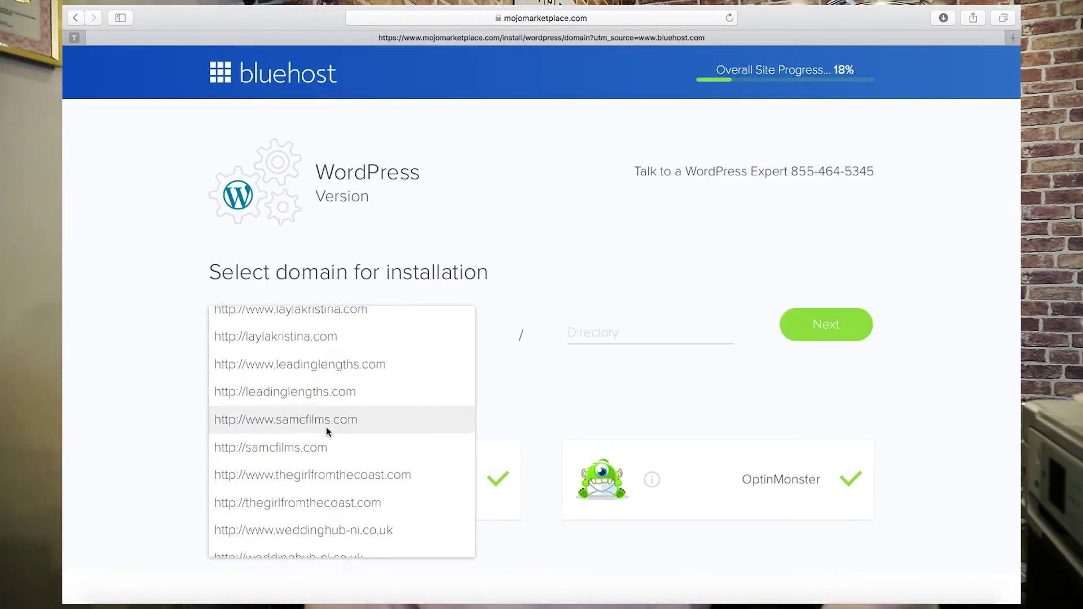
{"action": "left_click", "coordinate": [326, 433]}
{"action": "left_click", "coordinate": [832, 326]}
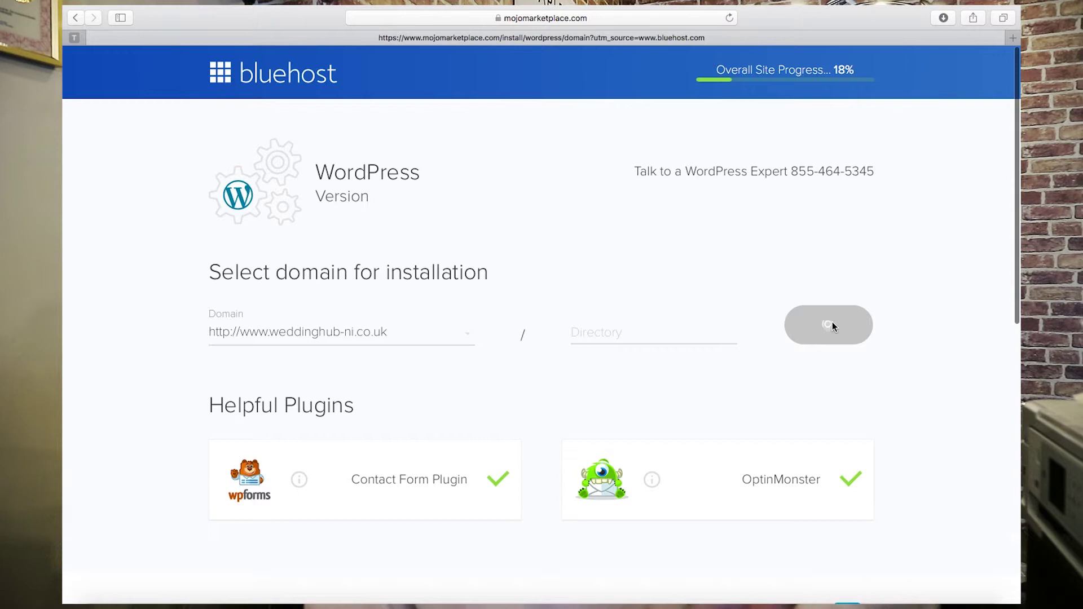
- Enter 'The Wedding Hub' as the site name in Admin Information
{"action": "left_click", "coordinate": [324, 290]}
{"action": "type", "text": "The Wedding Hub"}
{"action": "key", "text": "Tab"}
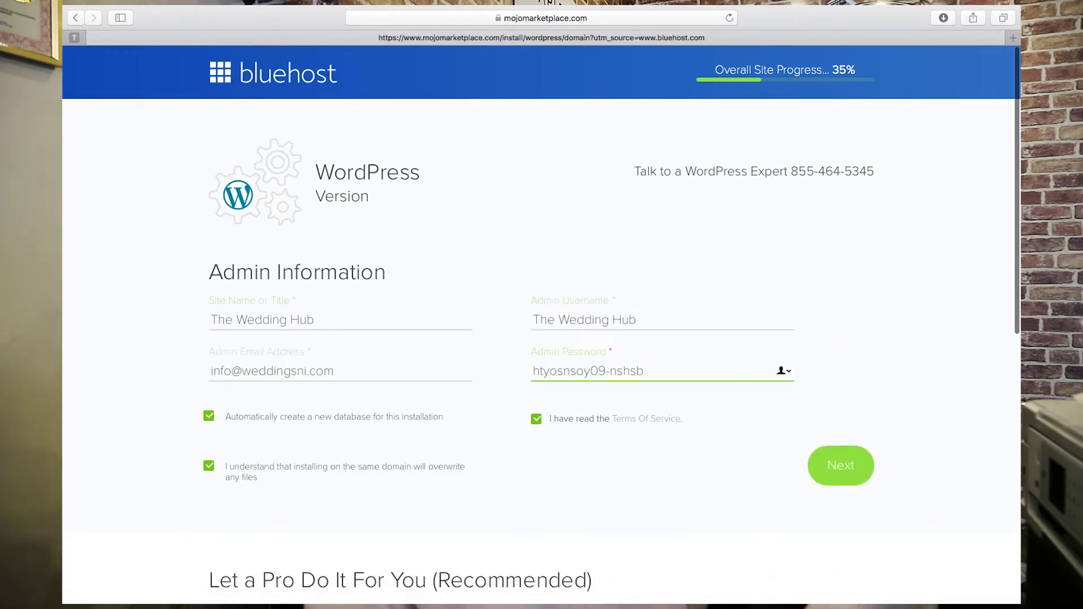
{"action": "scroll", "coordinate": [694, 464], "scroll_direction": "down", "scroll_amount": 3}
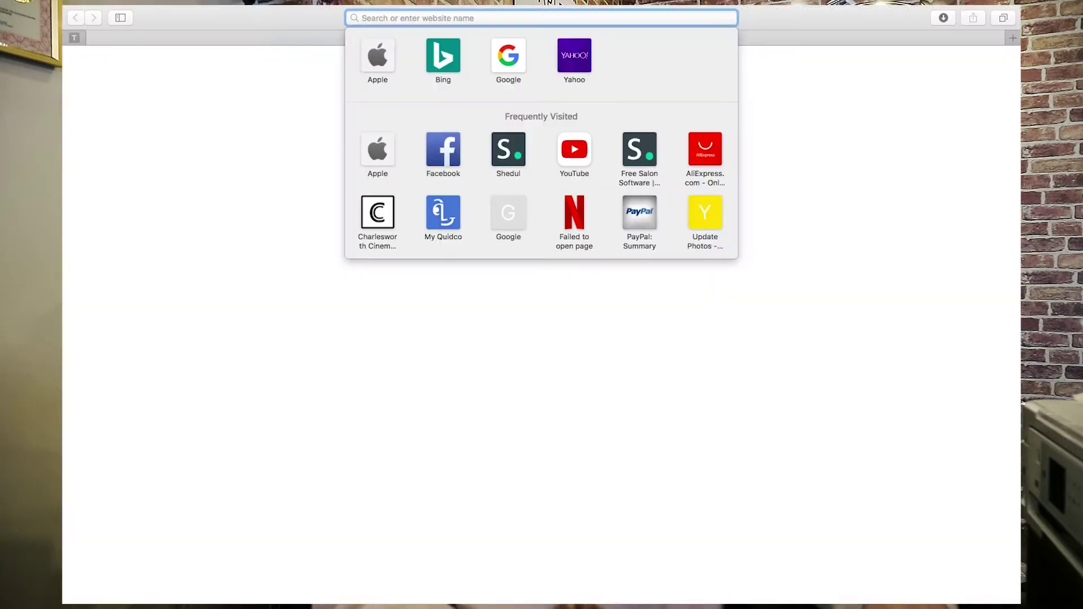
{"action": "type", "text": "www.layla"}
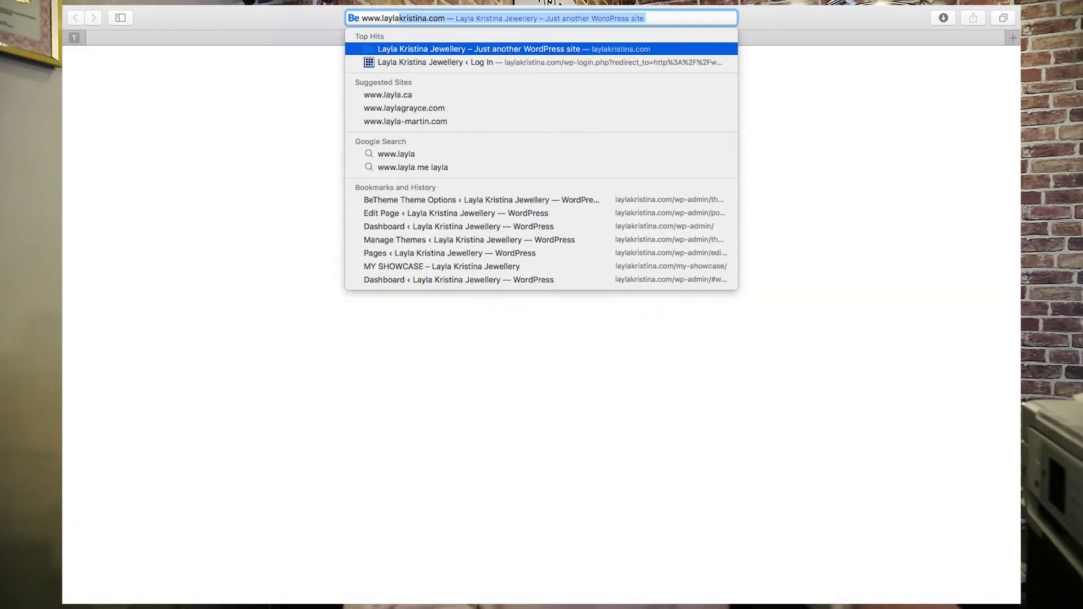
{"action": "key", "text": "Right"}
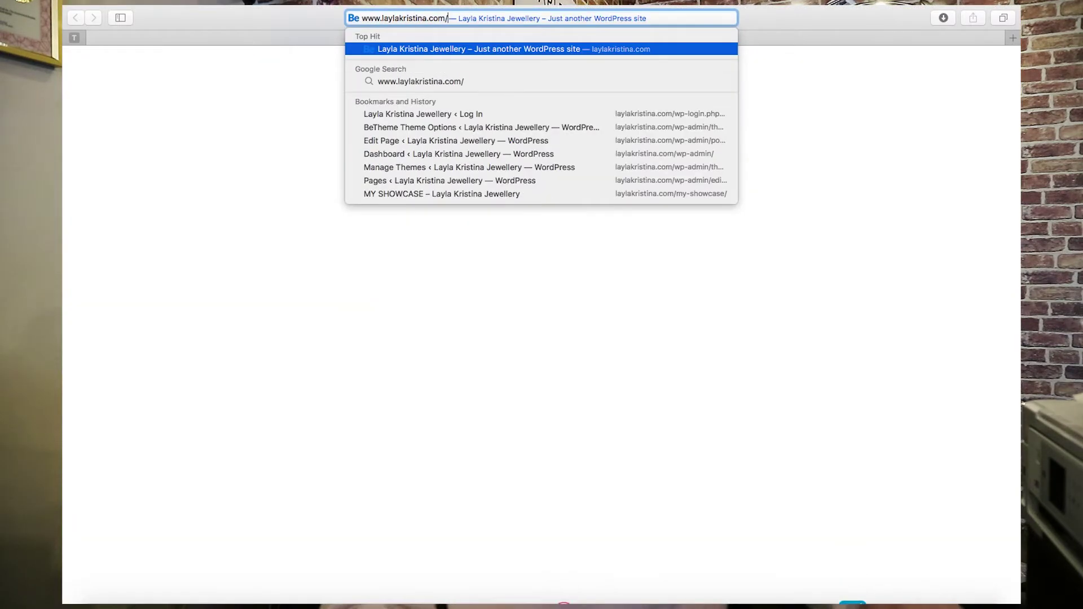
{"action": "type", "text": "wp-admin"}
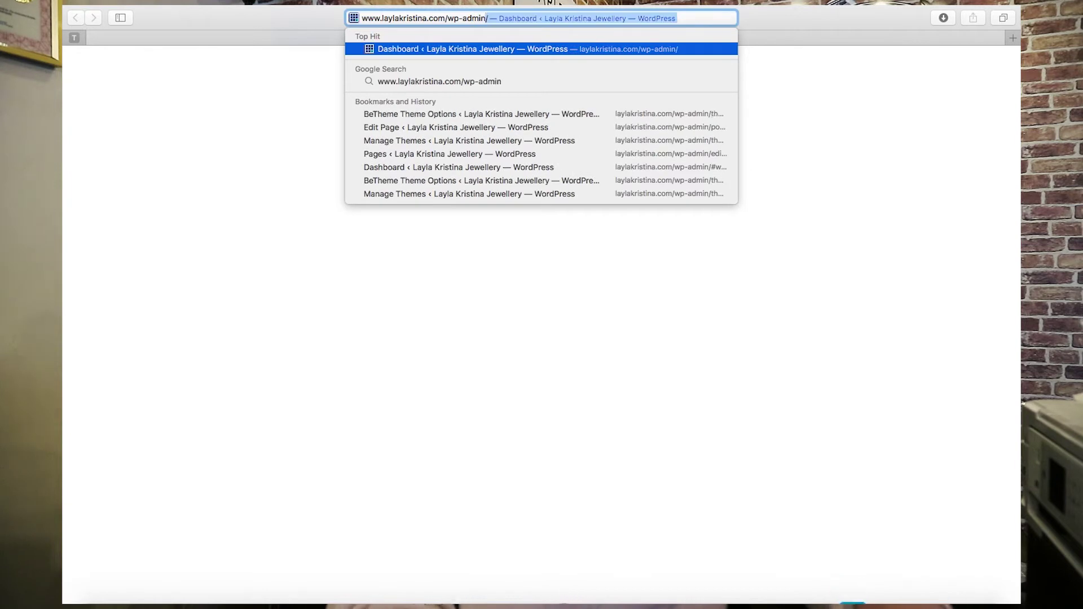
{"action": "key", "text": "Return"}
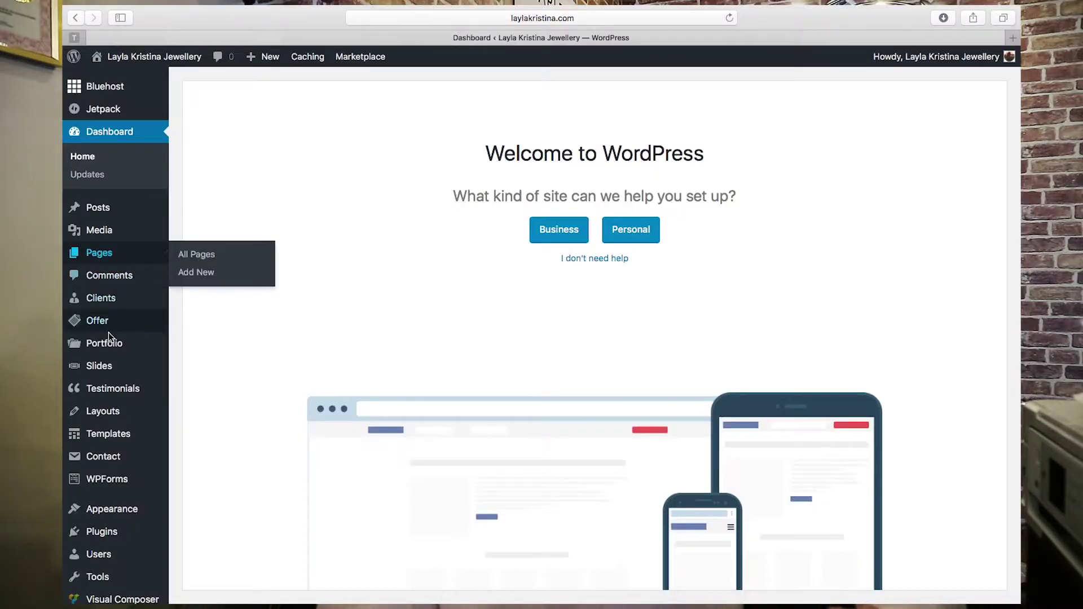
{"action": "mouse_move", "coordinate": [107, 373]}
{"action": "mouse_move", "coordinate": [108, 351]}
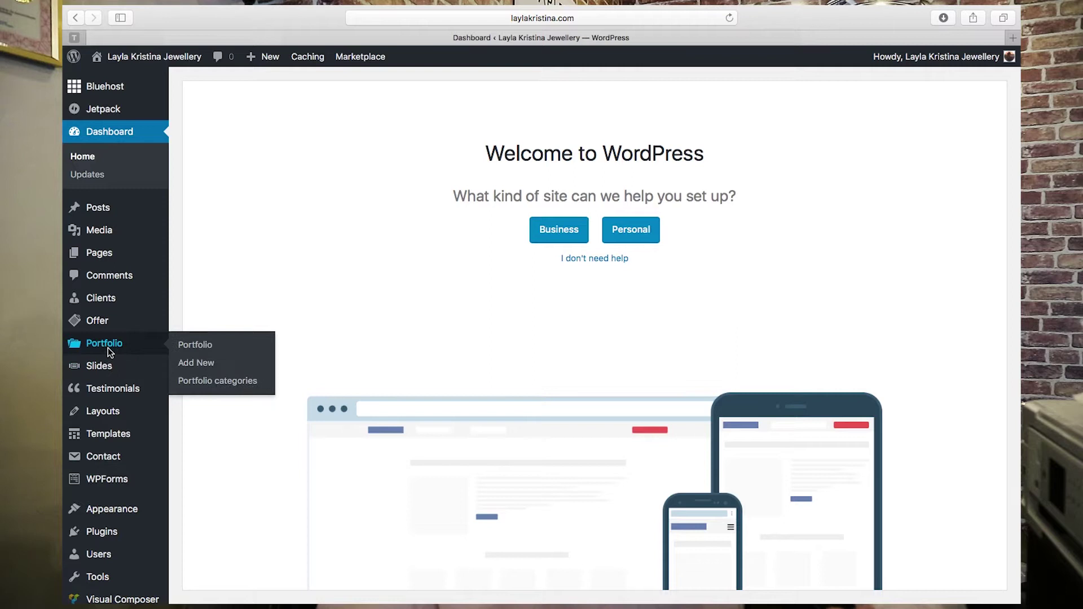
- Choose betheme.zip as the theme package under Themes > Add New > Upload Theme
{"action": "mouse_move", "coordinate": [126, 516]}
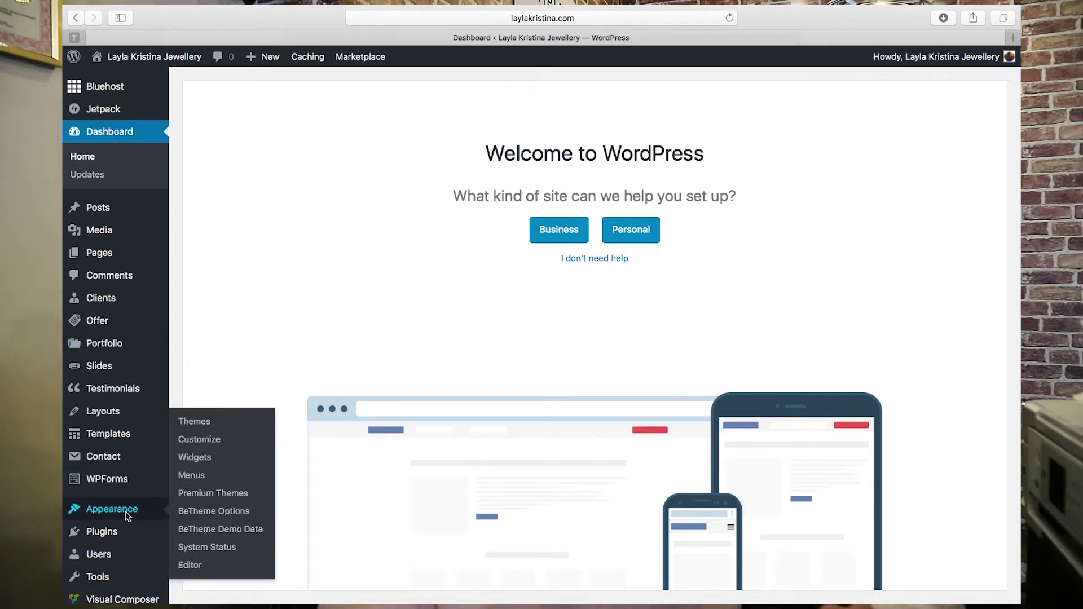
{"action": "left_click", "coordinate": [220, 492]}
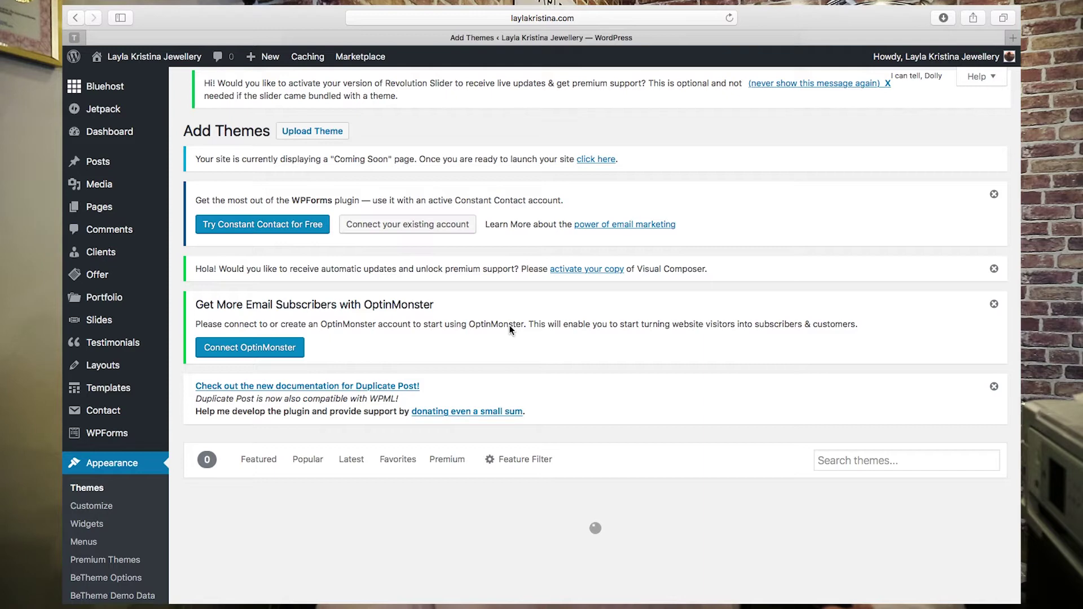
{"action": "left_click", "coordinate": [312, 131]}
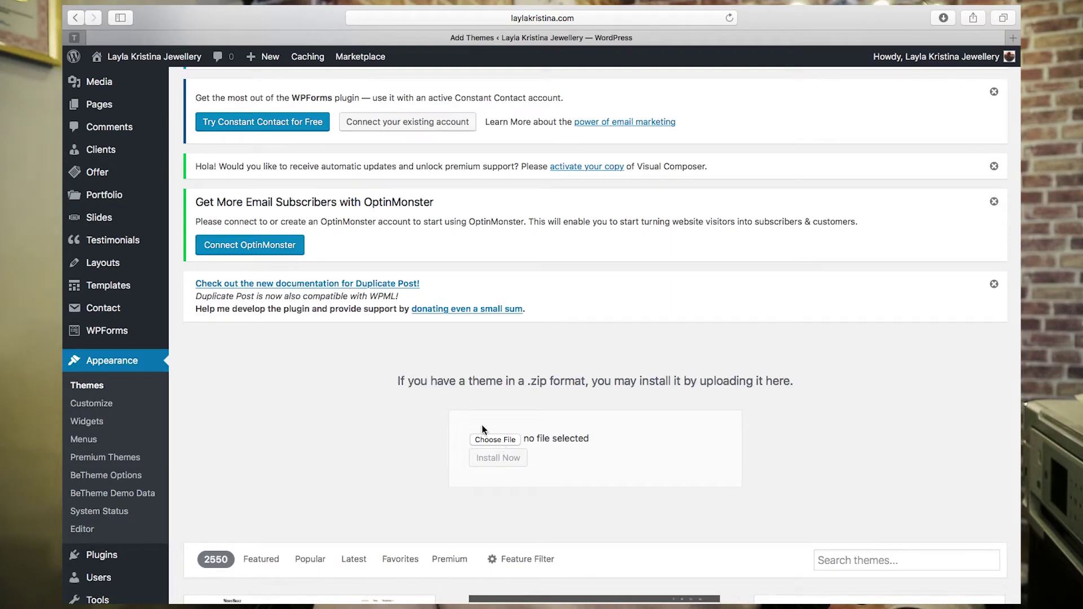
{"action": "left_click", "coordinate": [497, 439]}
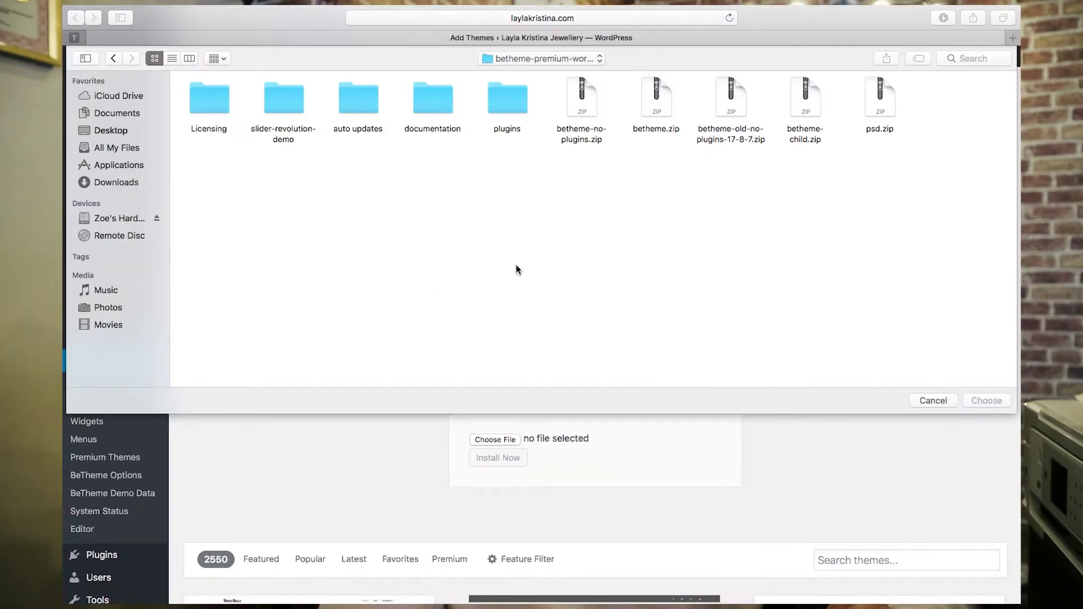
{"action": "left_click", "coordinate": [655, 101]}
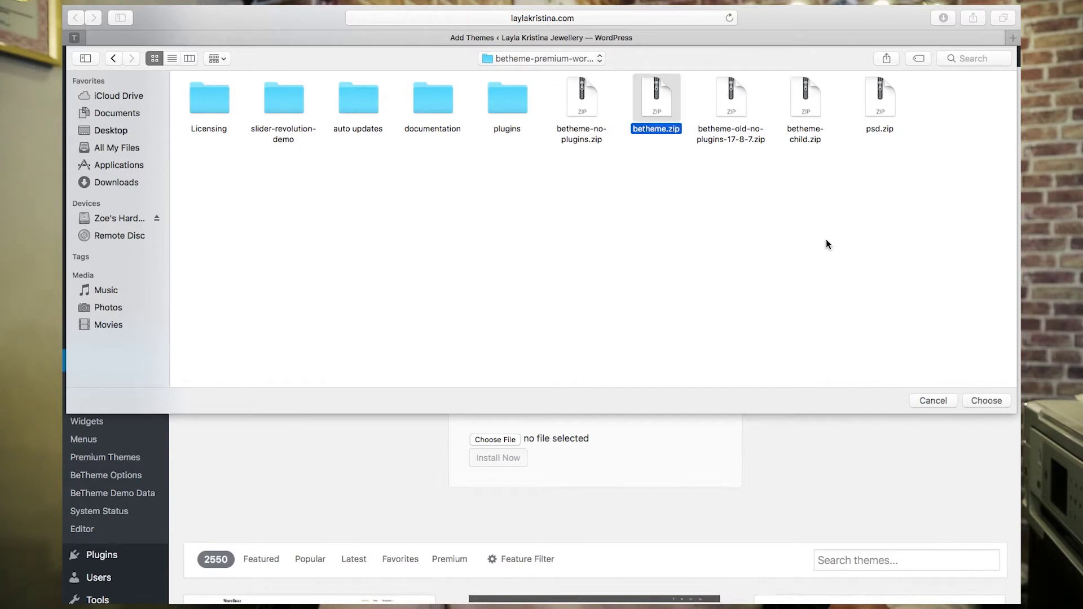
{"action": "left_click", "coordinate": [991, 402]}
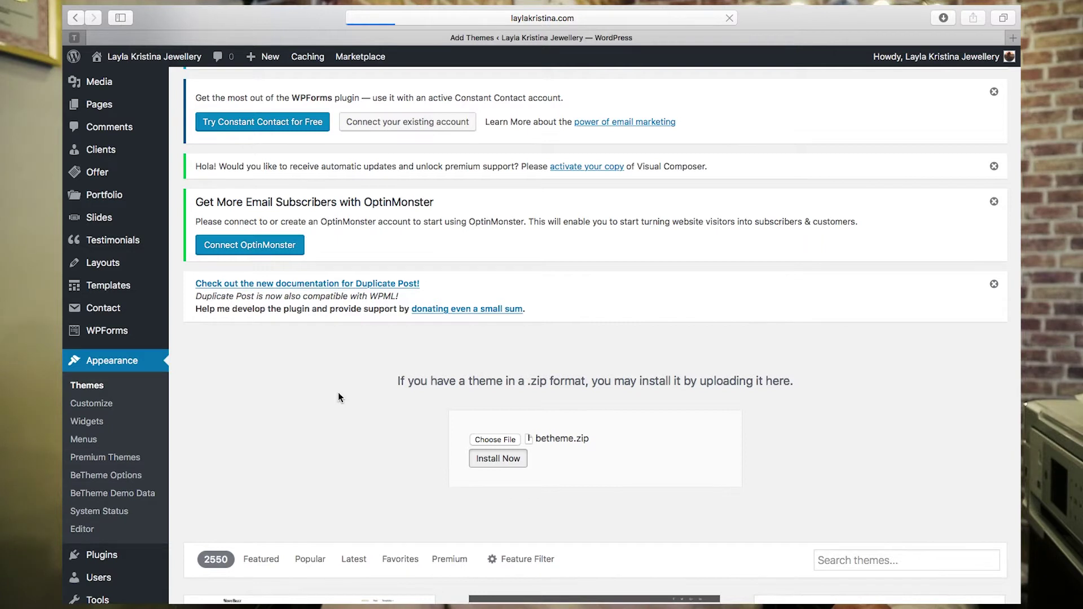
{"action": "scroll", "coordinate": [415, 397], "scroll_direction": "down", "scroll_amount": 6}
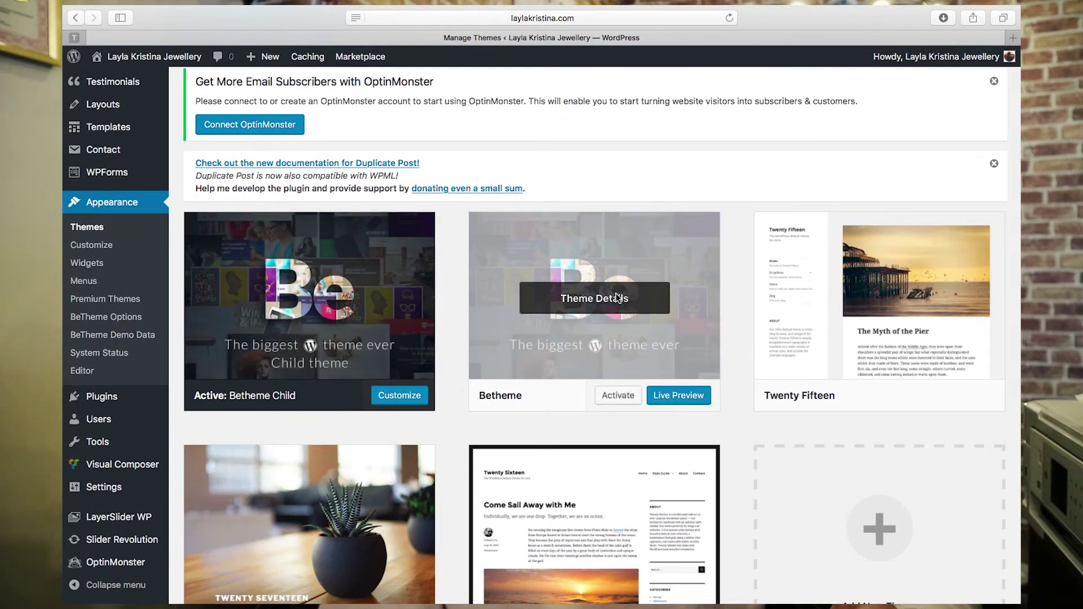
- Activate Betheme and open its BeTheme Demo Data page
{"action": "left_click", "coordinate": [620, 397]}
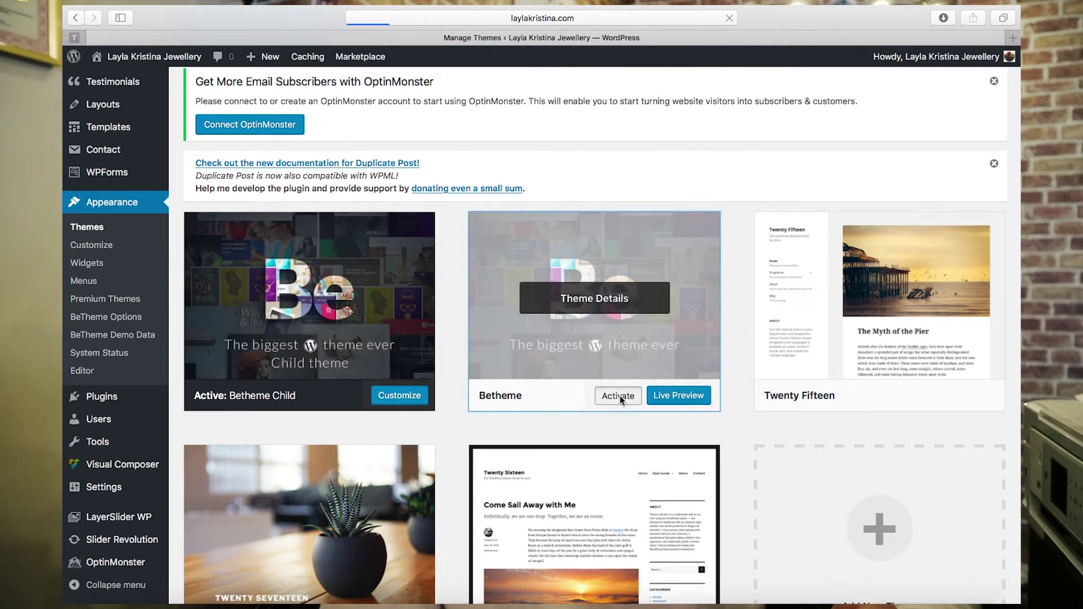
{"action": "scroll", "coordinate": [619, 395], "scroll_direction": "down", "scroll_amount": 5}
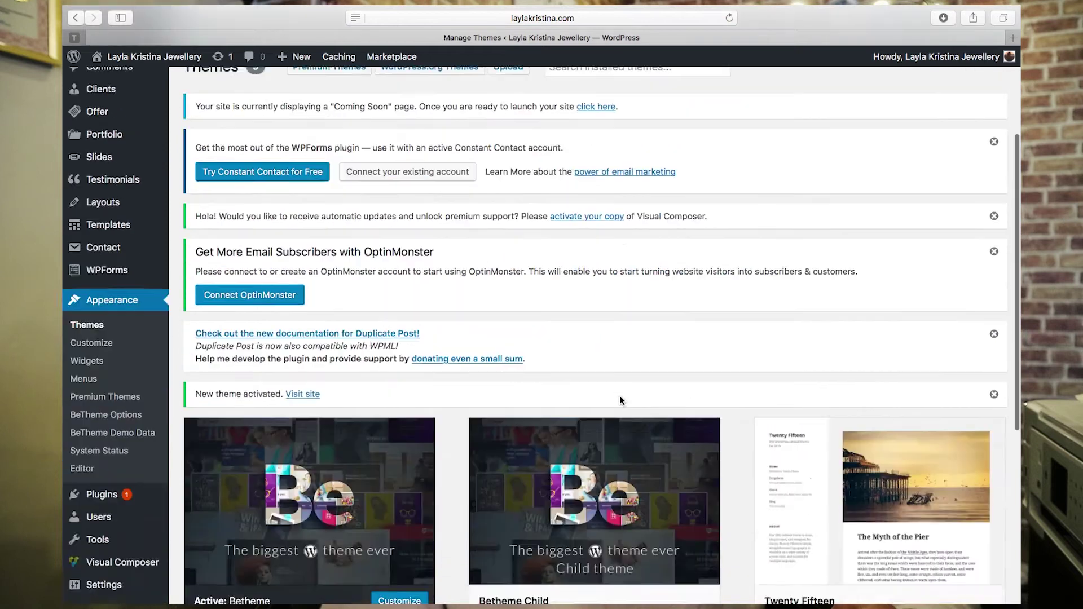
{"action": "left_click", "coordinate": [327, 361]}
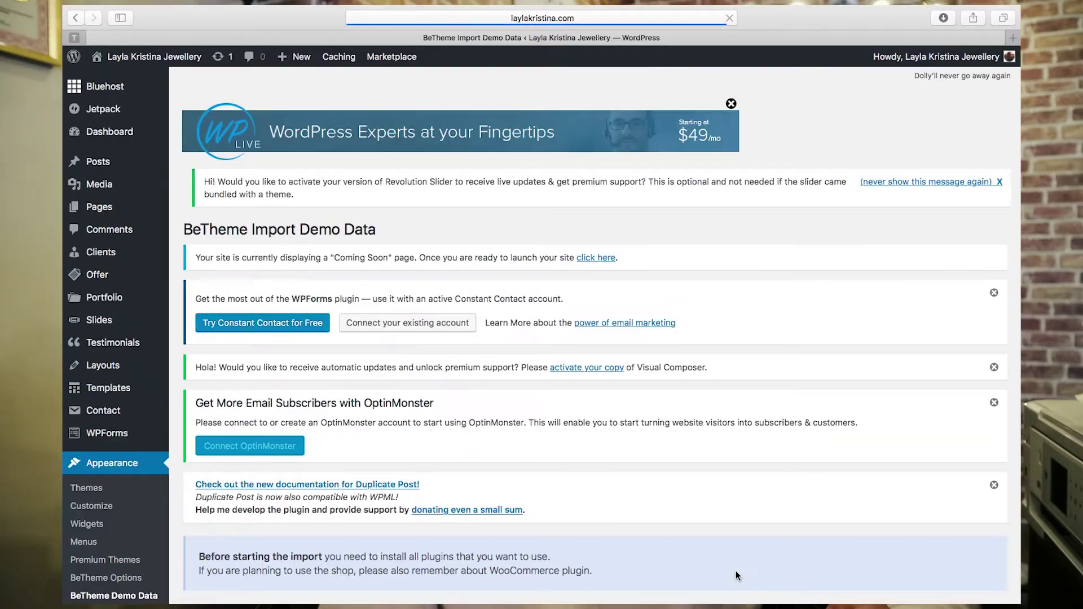
- Import Demo data using the Showcase pre-made layout and wait for 'All done'
{"action": "scroll", "coordinate": [696, 509], "scroll_direction": "down", "scroll_amount": 5}
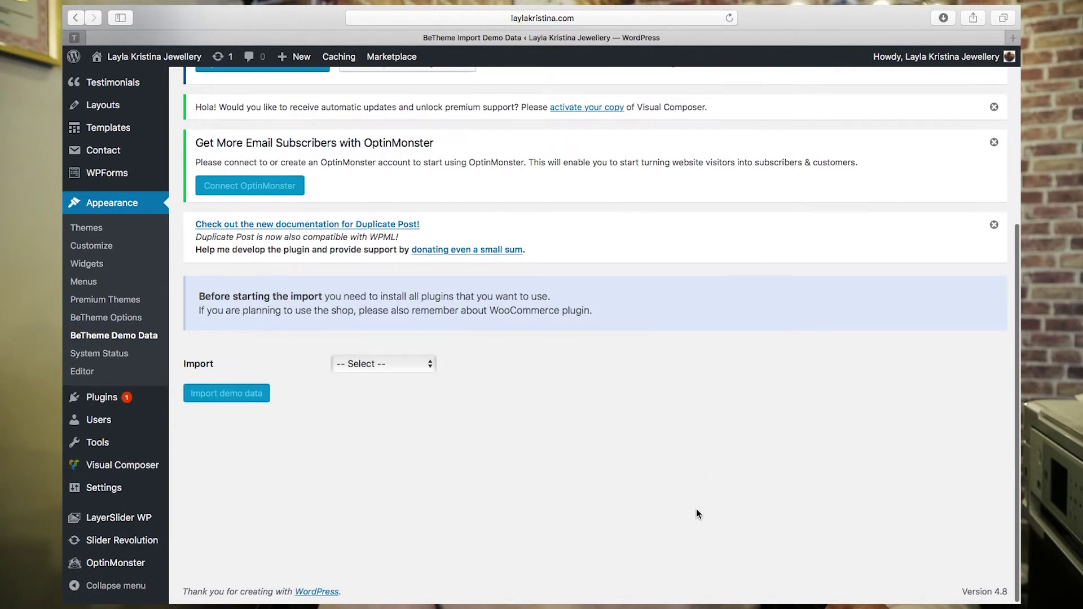
{"action": "left_click", "coordinate": [383, 364]}
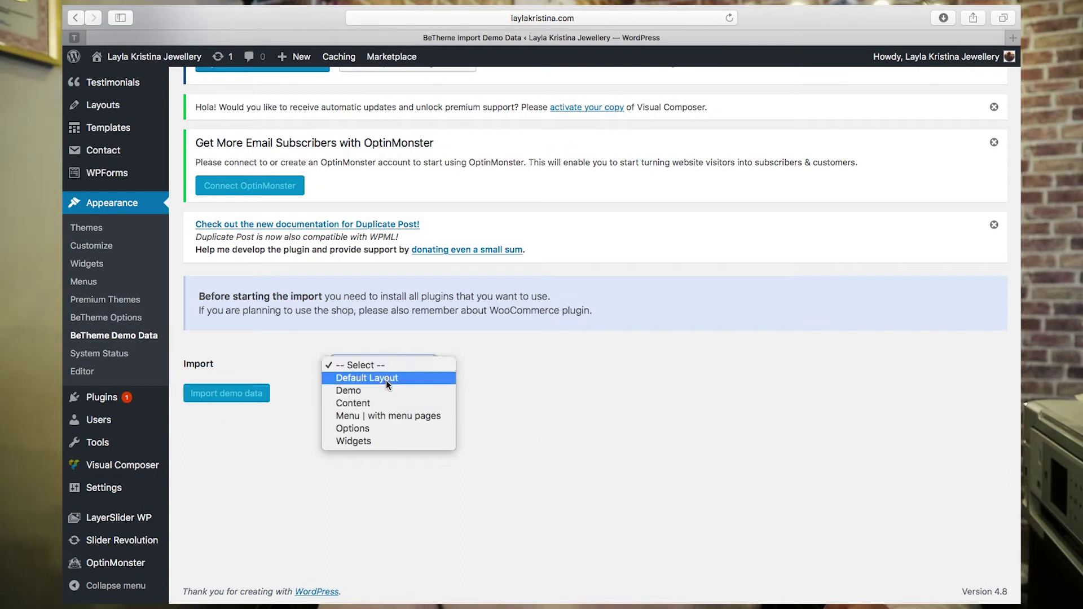
{"action": "left_click", "coordinate": [387, 390]}
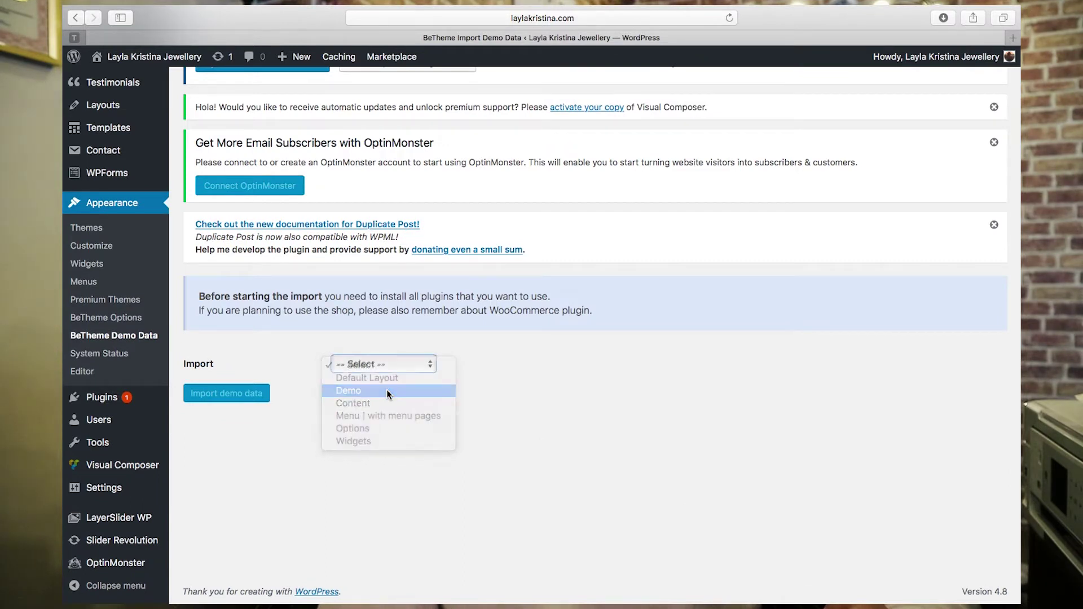
{"action": "left_click", "coordinate": [392, 404]}
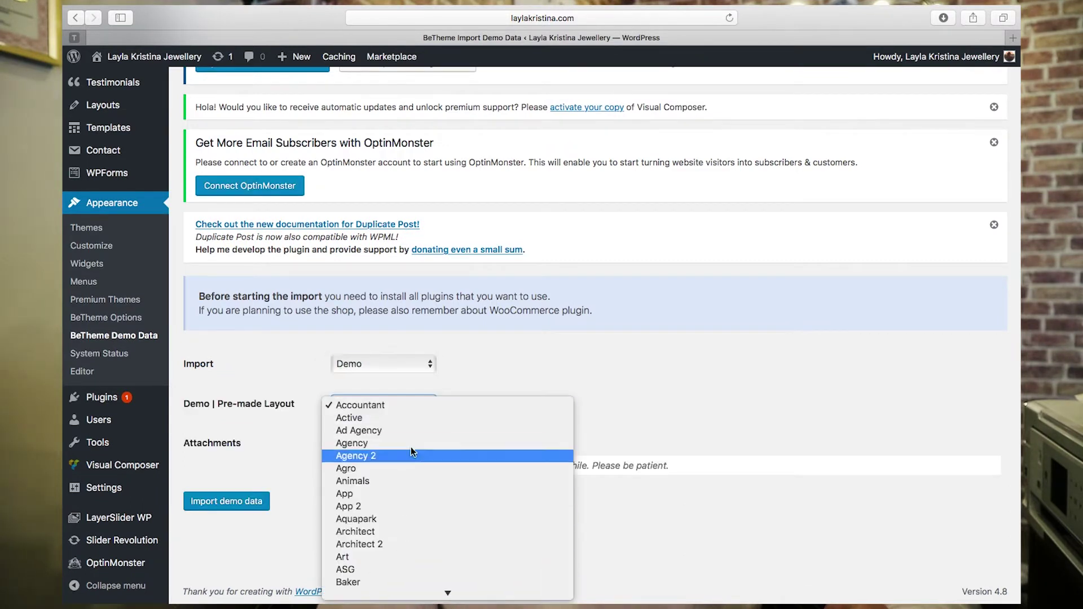
{"action": "scroll", "coordinate": [411, 445], "scroll_direction": "down", "scroll_amount": 5}
{"action": "scroll", "coordinate": [411, 444], "scroll_direction": "down", "scroll_amount": 2}
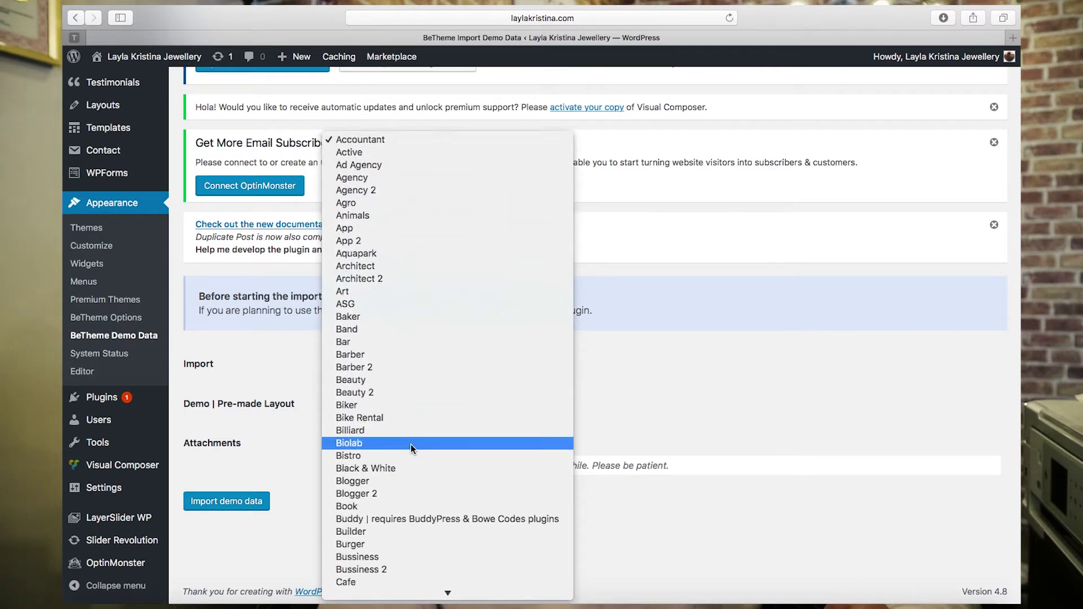
{"action": "scroll", "coordinate": [410, 445], "scroll_direction": "down", "scroll_amount": 20}
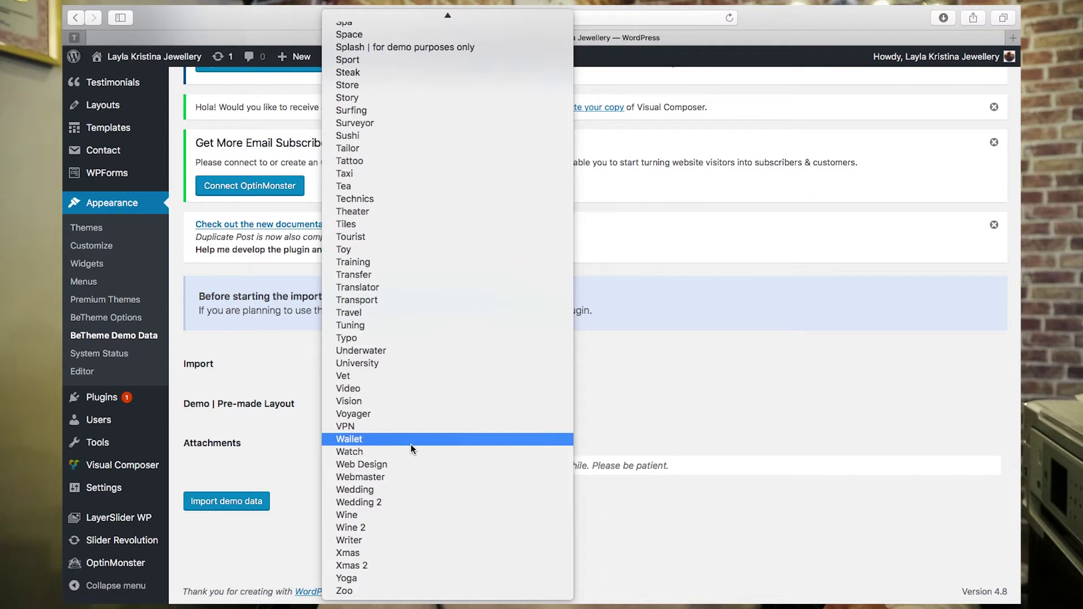
{"action": "scroll", "coordinate": [411, 444], "scroll_direction": "up", "scroll_amount": 5}
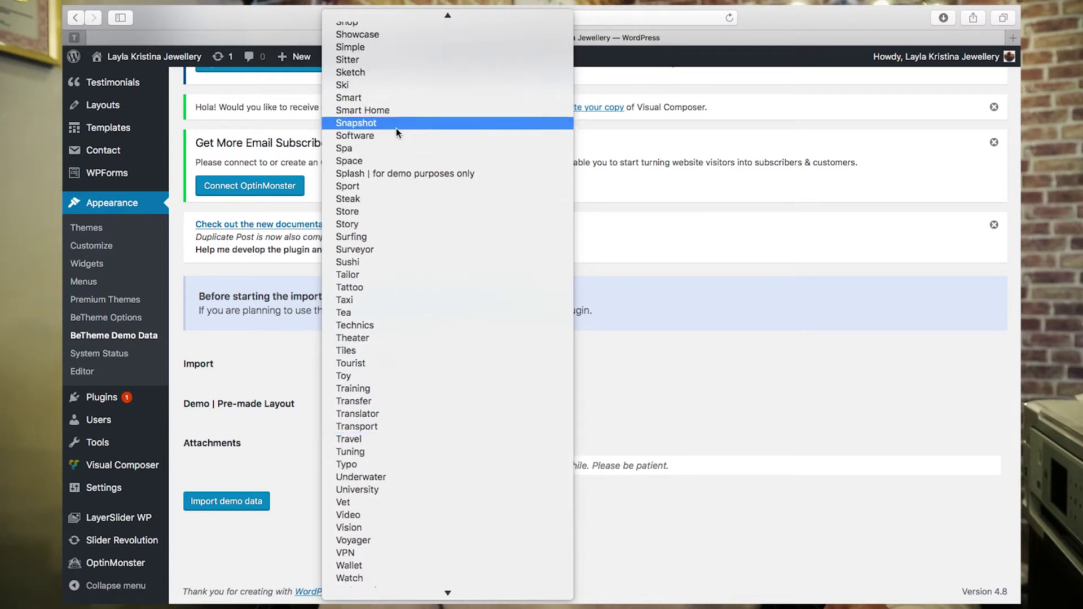
{"action": "scroll", "coordinate": [392, 93], "scroll_direction": "up", "scroll_amount": 3}
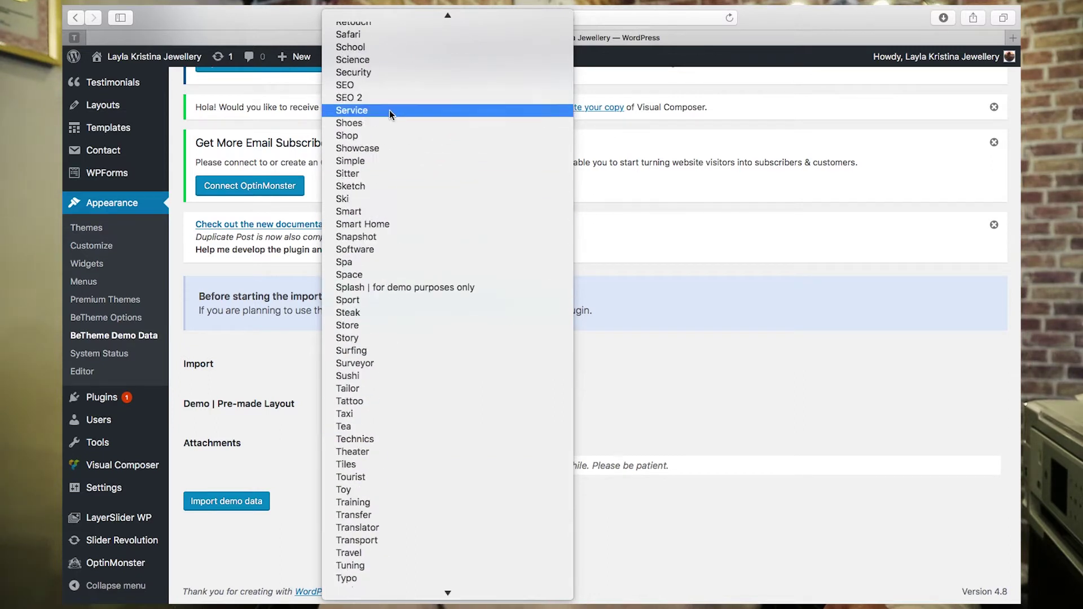
{"action": "left_click", "coordinate": [392, 147]}
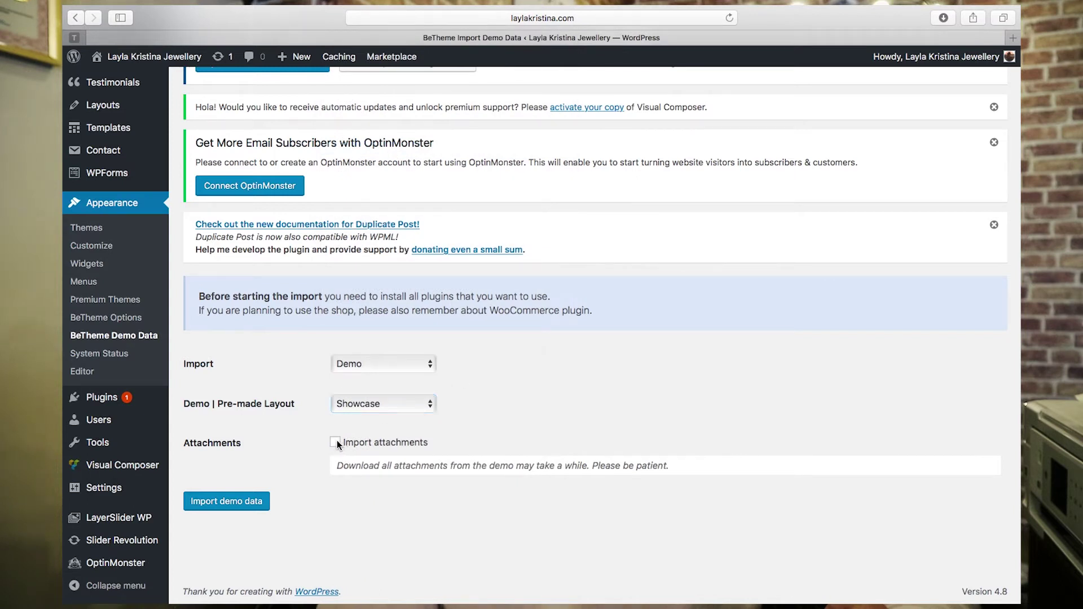
{"action": "left_click", "coordinate": [252, 502]}
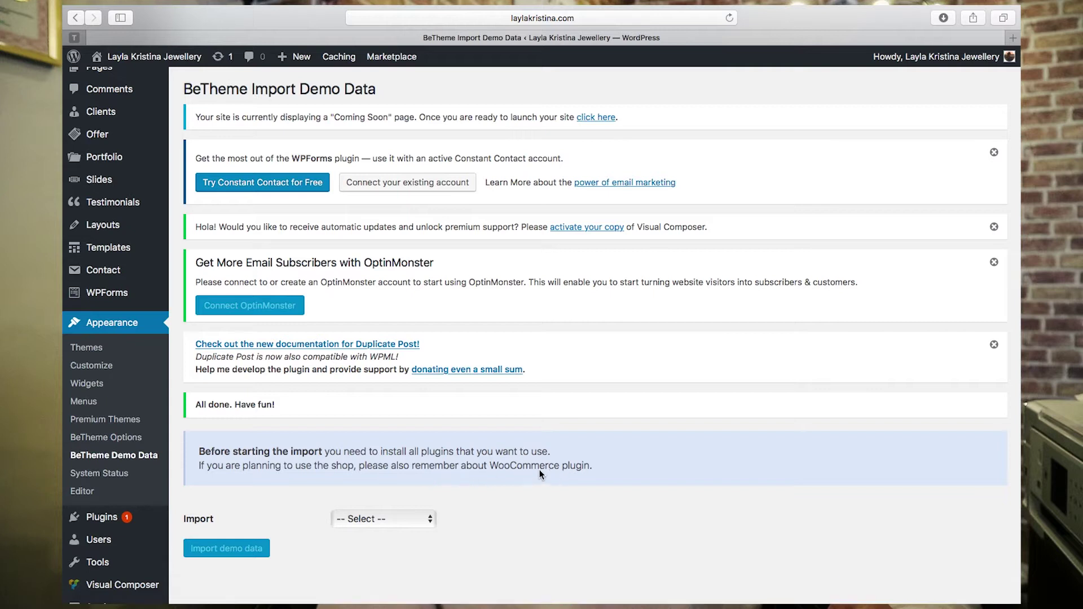
{"action": "scroll", "coordinate": [116, 499], "scroll_direction": "up", "scroll_amount": 5}
- Select all installed plugins and apply the Activate bulk action
{"action": "scroll", "coordinate": [116, 520], "scroll_direction": "down", "scroll_amount": 5}
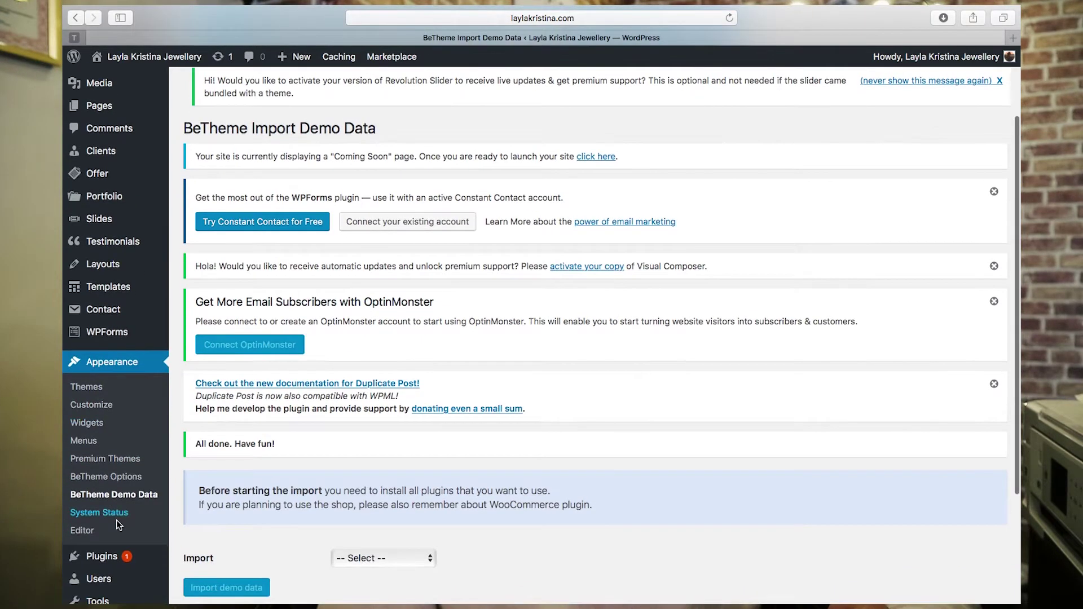
{"action": "mouse_move", "coordinate": [104, 484]}
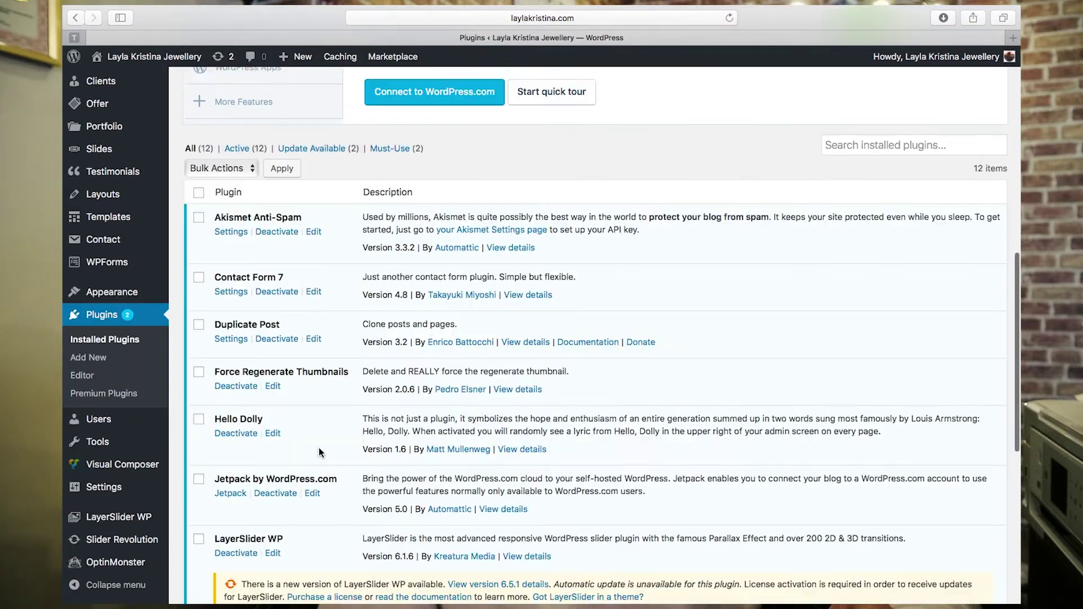
{"action": "scroll", "coordinate": [320, 448], "scroll_direction": "down", "scroll_amount": 1}
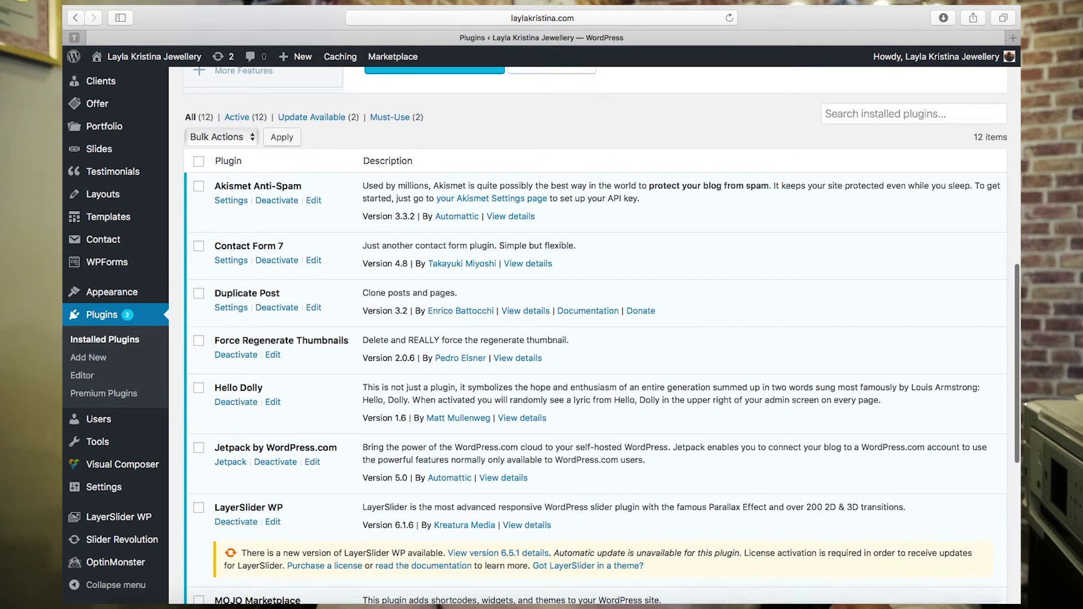
{"action": "left_click", "coordinate": [199, 163]}
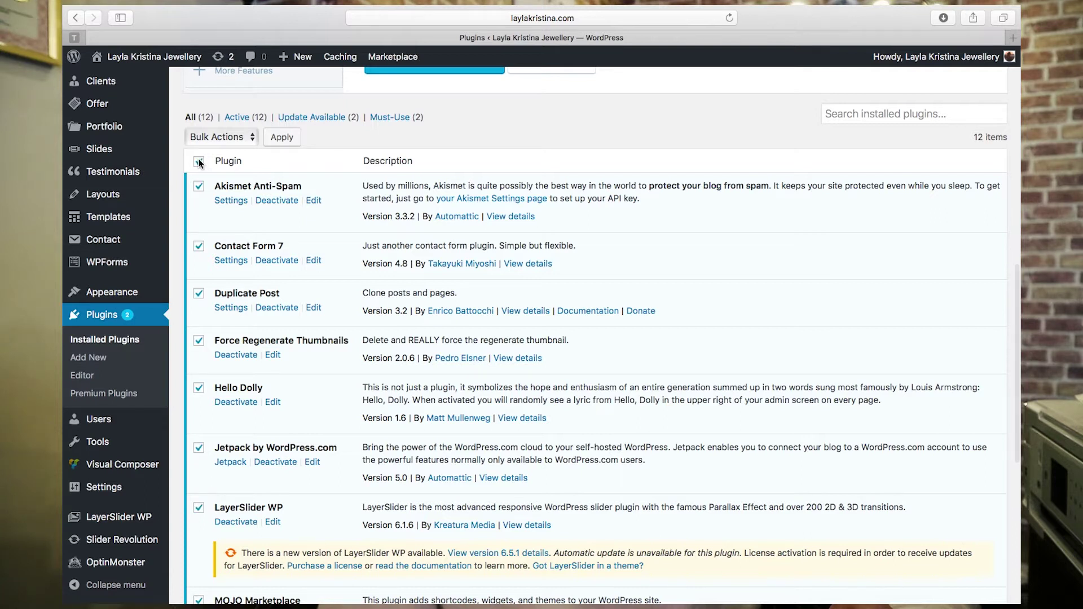
{"action": "left_click", "coordinate": [241, 140]}
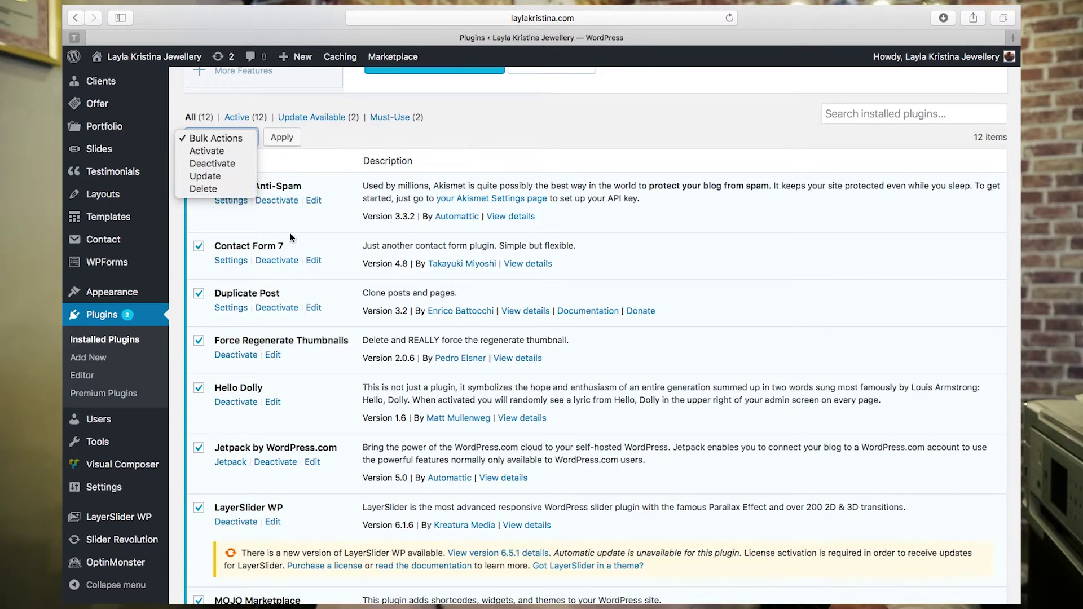
{"action": "left_click", "coordinate": [284, 139]}
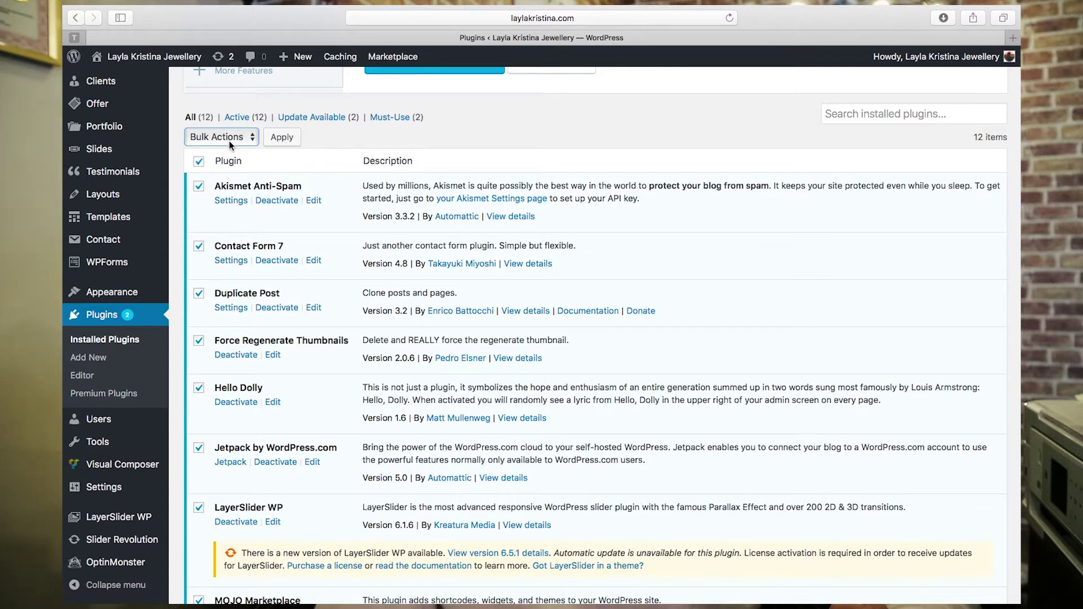
{"action": "left_click", "coordinate": [200, 161]}
{"action": "left_click", "coordinate": [245, 136]}
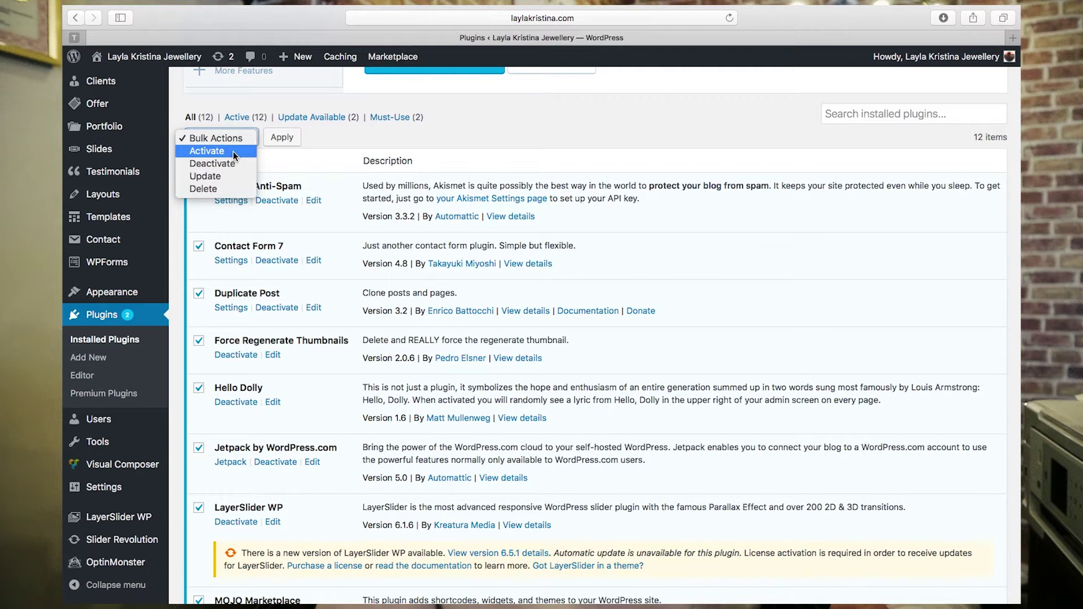
{"action": "left_click", "coordinate": [232, 152]}
{"action": "left_click", "coordinate": [279, 136]}
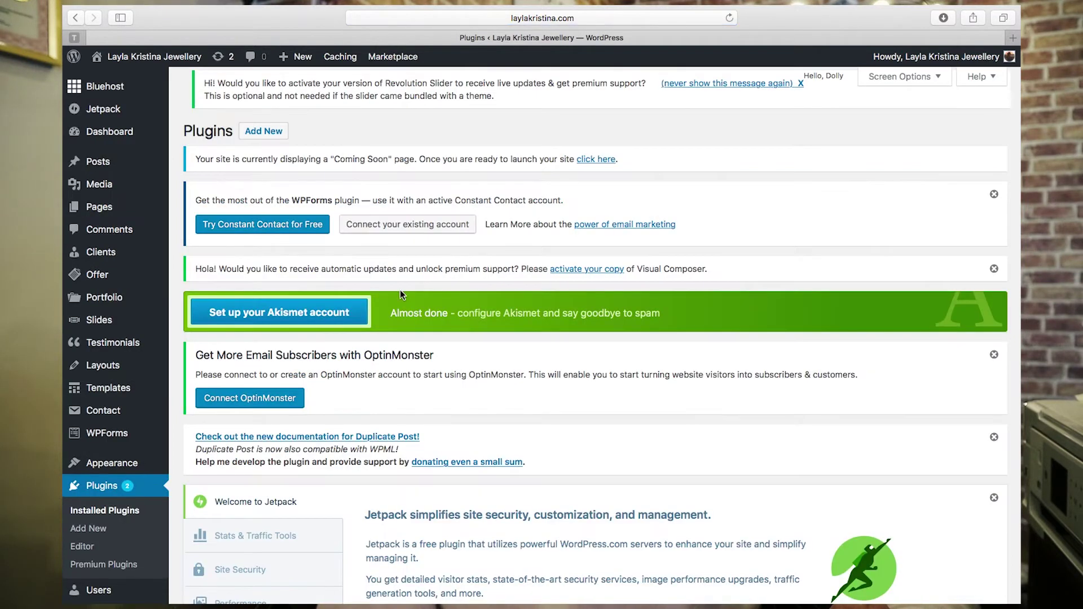
- Review the activated plugins and view the live site's Showcase homepage
{"action": "scroll", "coordinate": [400, 289], "scroll_direction": "down", "scroll_amount": 3}
{"action": "scroll", "coordinate": [401, 290], "scroll_direction": "down", "scroll_amount": 10}
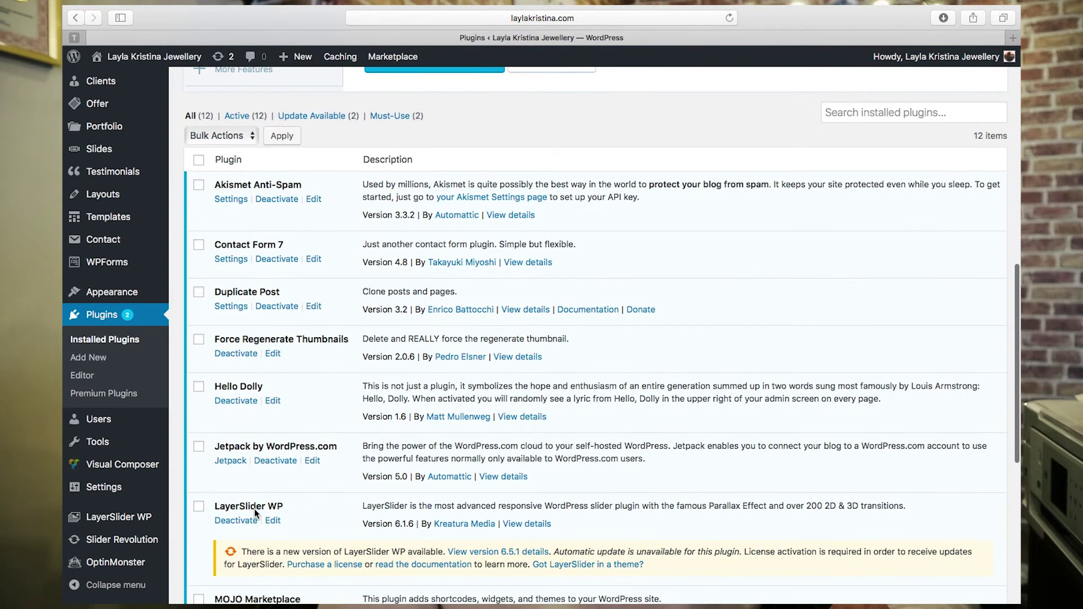
{"action": "scroll", "coordinate": [255, 509], "scroll_direction": "down", "scroll_amount": 8}
{"action": "scroll", "coordinate": [287, 232], "scroll_direction": "up", "scroll_amount": 20}
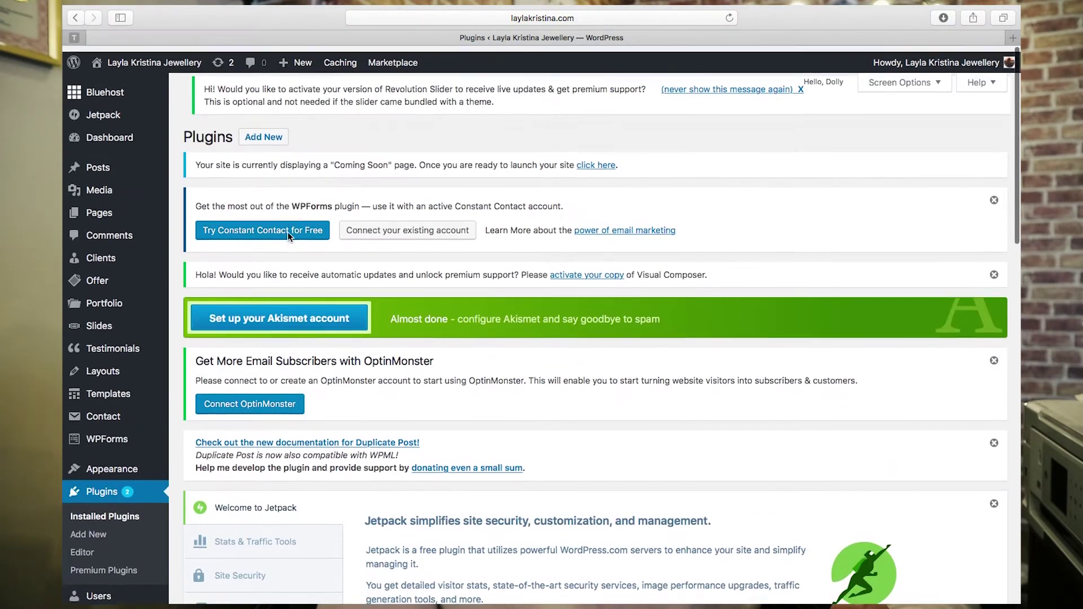
{"action": "left_click", "coordinate": [167, 56]}
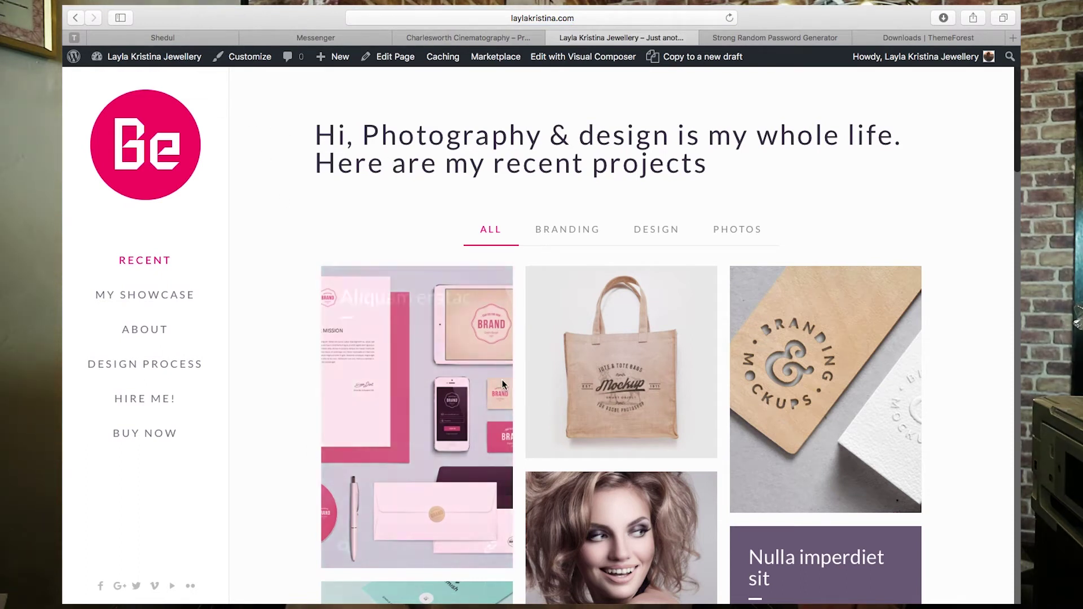
- Scroll the homepage to the footer and select the copyright and theme credit text
{"action": "scroll", "coordinate": [282, 211], "scroll_direction": "down", "scroll_amount": 5}
{"action": "scroll", "coordinate": [284, 215], "scroll_direction": "down", "scroll_amount": 15}
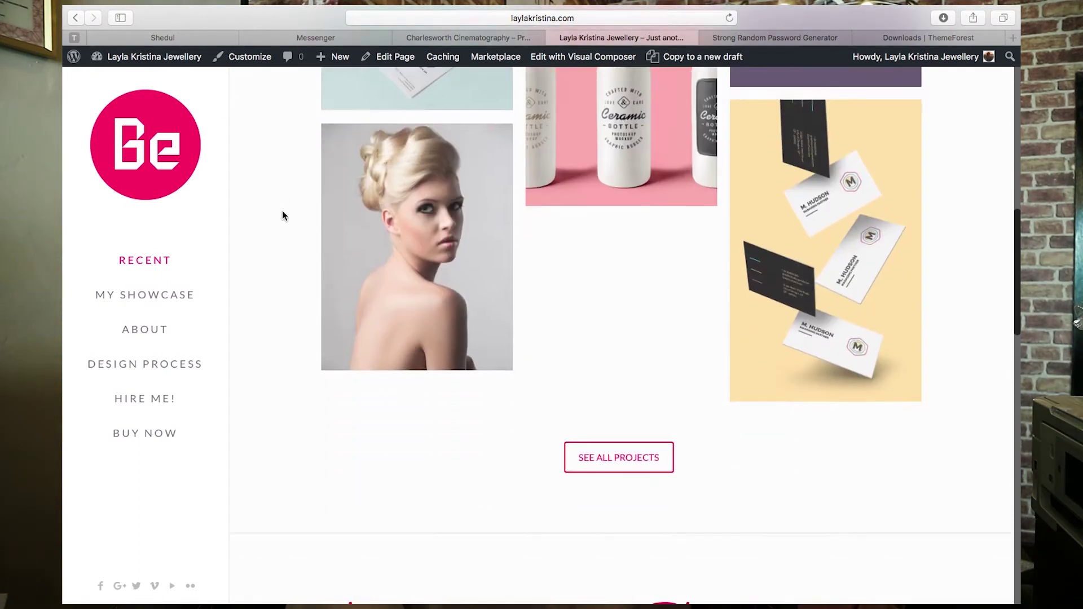
{"action": "scroll", "coordinate": [282, 216], "scroll_direction": "down", "scroll_amount": 5}
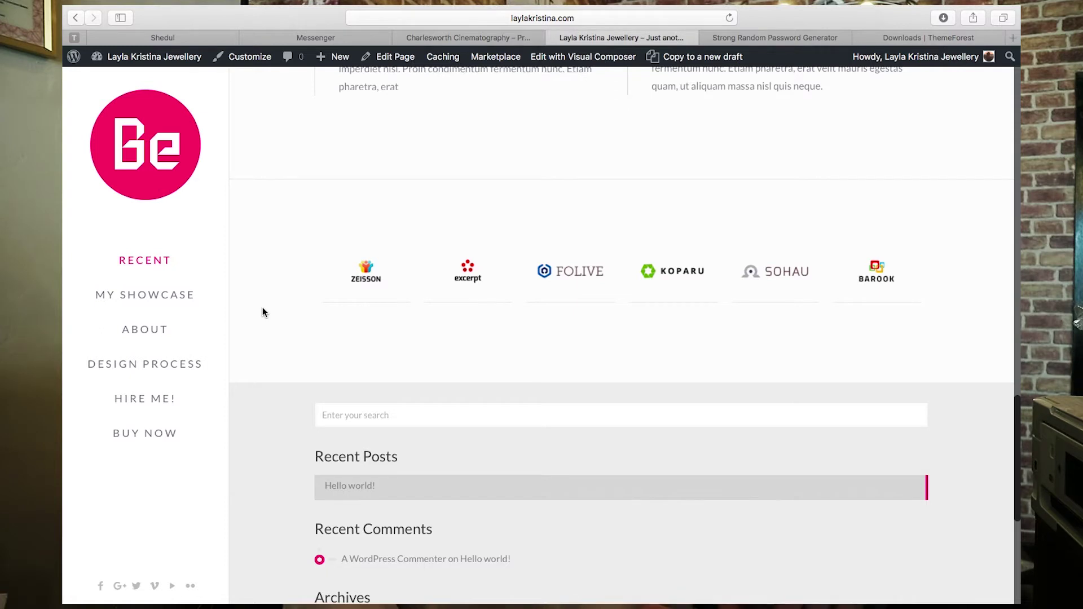
{"action": "scroll", "coordinate": [263, 307], "scroll_direction": "down", "scroll_amount": 5}
{"action": "scroll", "coordinate": [262, 309], "scroll_direction": "down", "scroll_amount": 2}
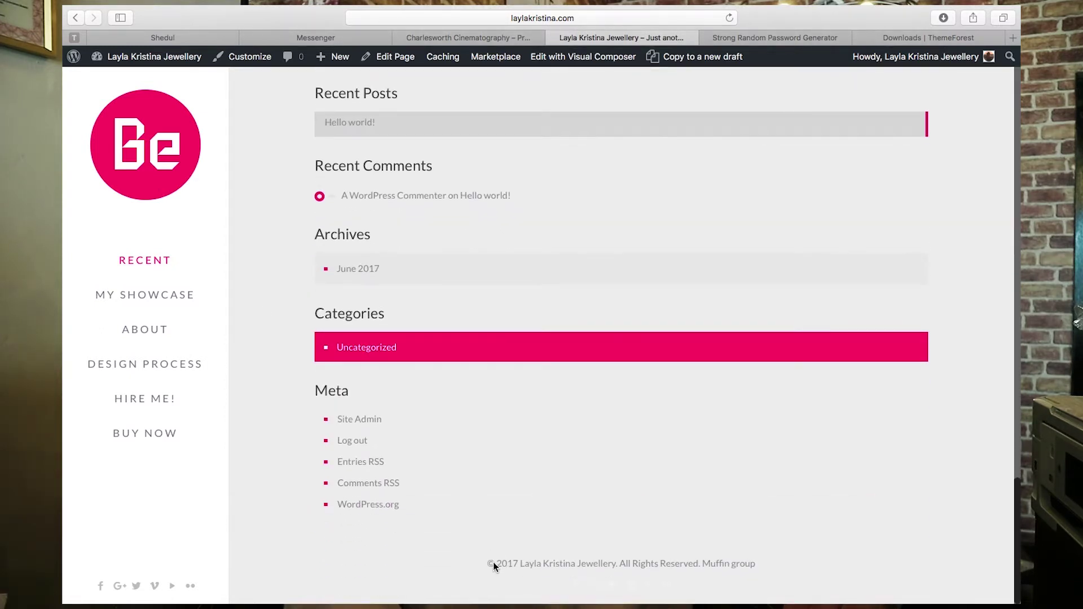
{"action": "left_click_drag", "start_coordinate": [487, 563], "coordinate": [521, 563]}
{"action": "left_click_drag", "start_coordinate": [521, 564], "coordinate": [771, 570]}
{"action": "left_click_drag", "start_coordinate": [771, 570], "coordinate": [712, 566]}
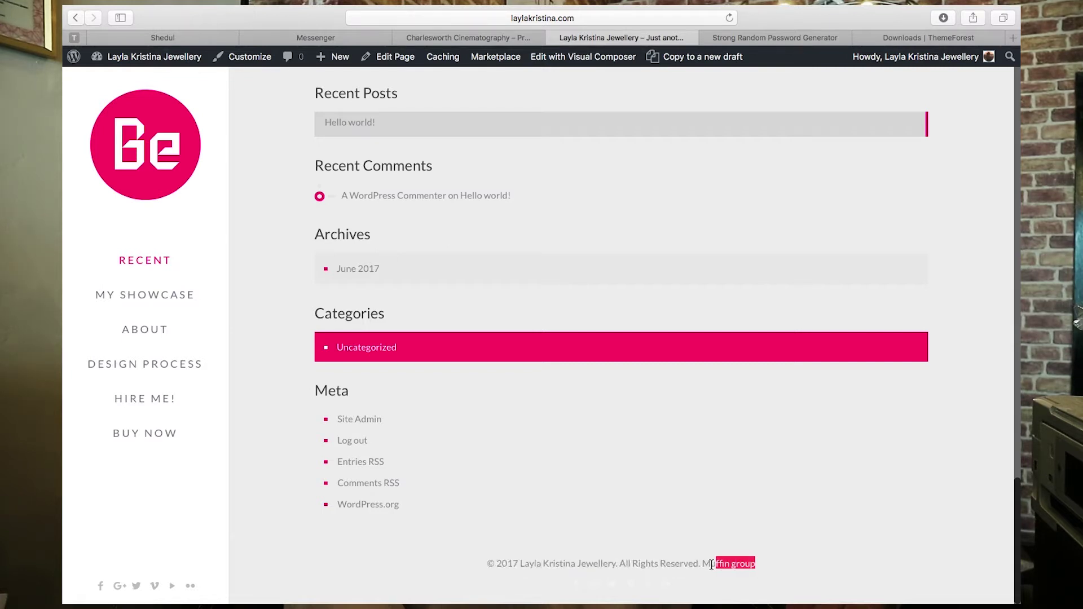
- Open the Muffin group credit link, then return to the site's dashboard tab
{"action": "left_click", "coordinate": [742, 564]}
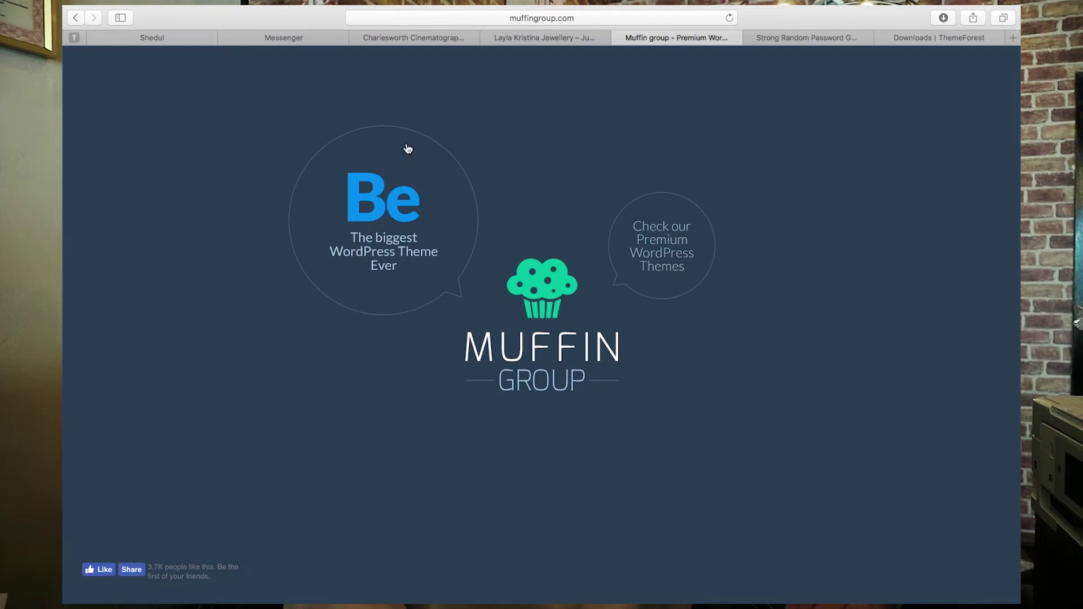
{"action": "left_click", "coordinate": [544, 39]}
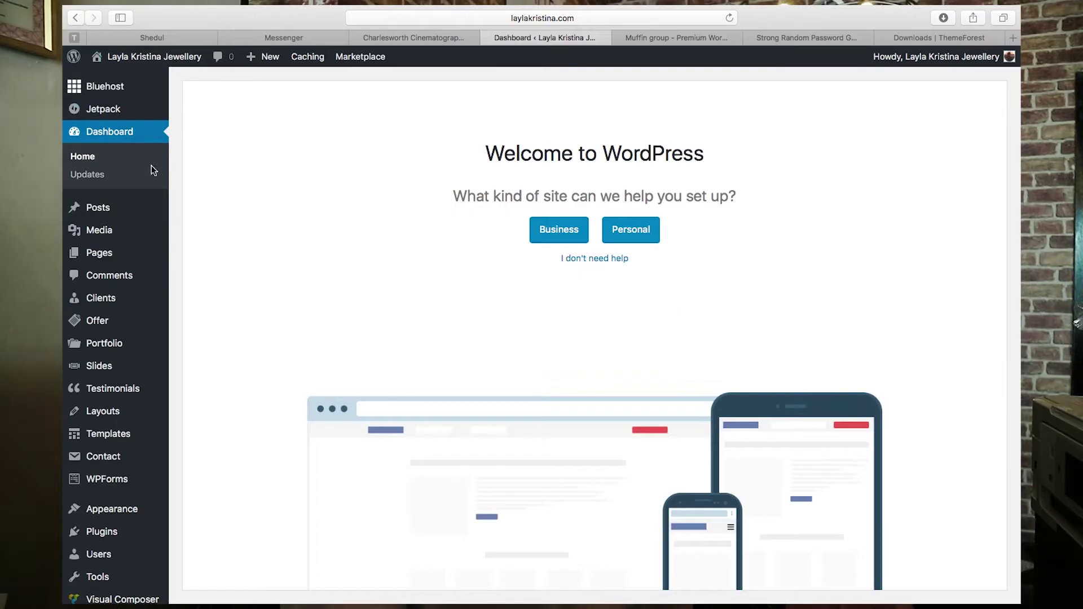
- Browse the admin Pages list, then go back to the live homepage
{"action": "left_click", "coordinate": [122, 252]}
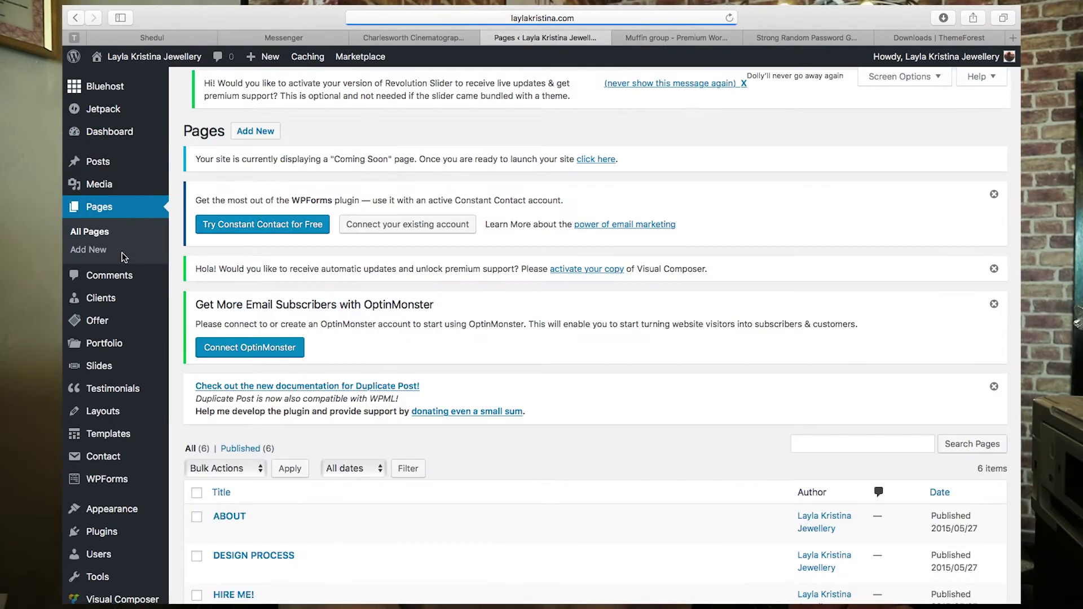
{"action": "scroll", "coordinate": [345, 377], "scroll_direction": "down", "scroll_amount": 5}
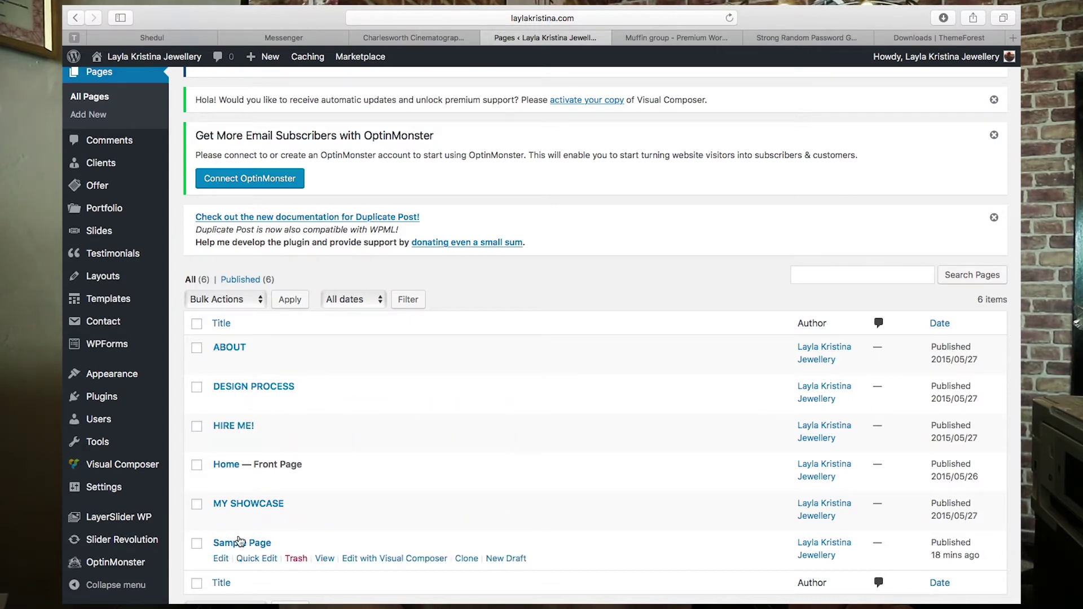
{"action": "left_click", "coordinate": [166, 56]}
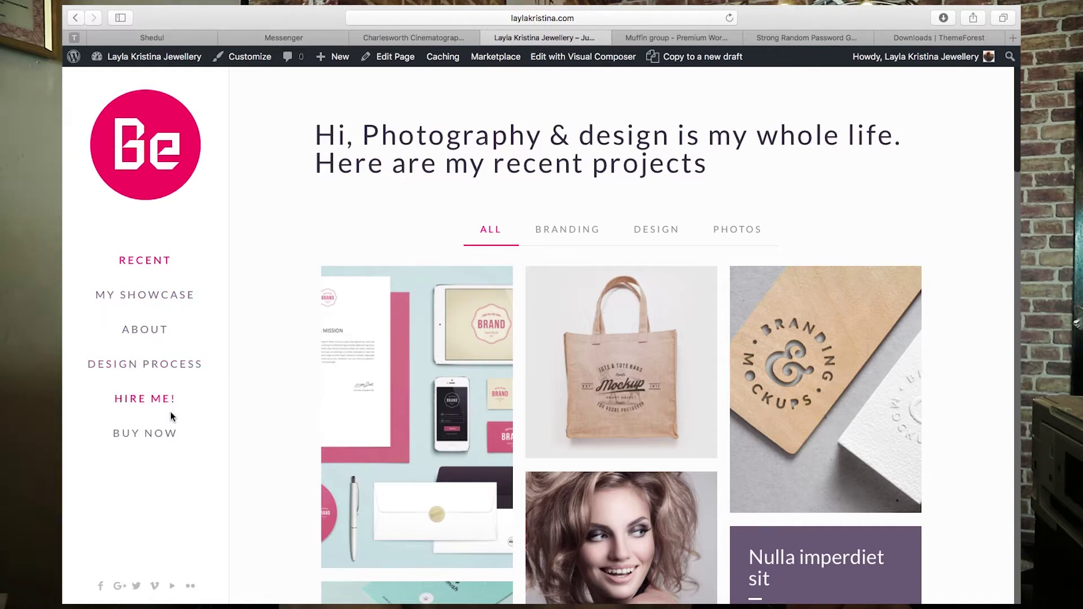
- View the live HIRE ME! page, then return to the admin Pages list
{"action": "left_click", "coordinate": [159, 399]}
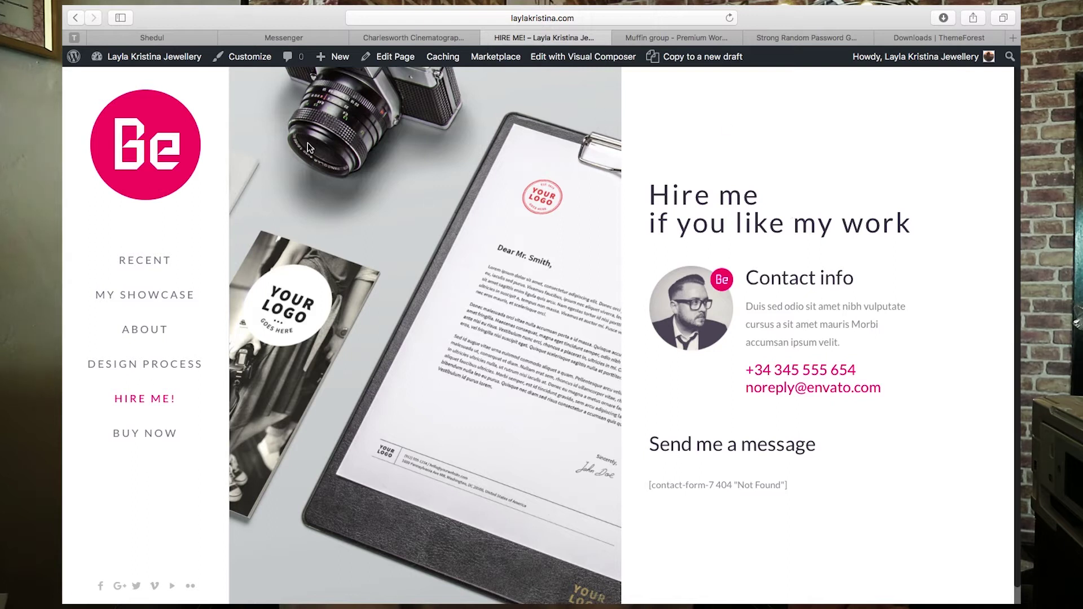
{"action": "left_click", "coordinate": [180, 61]}
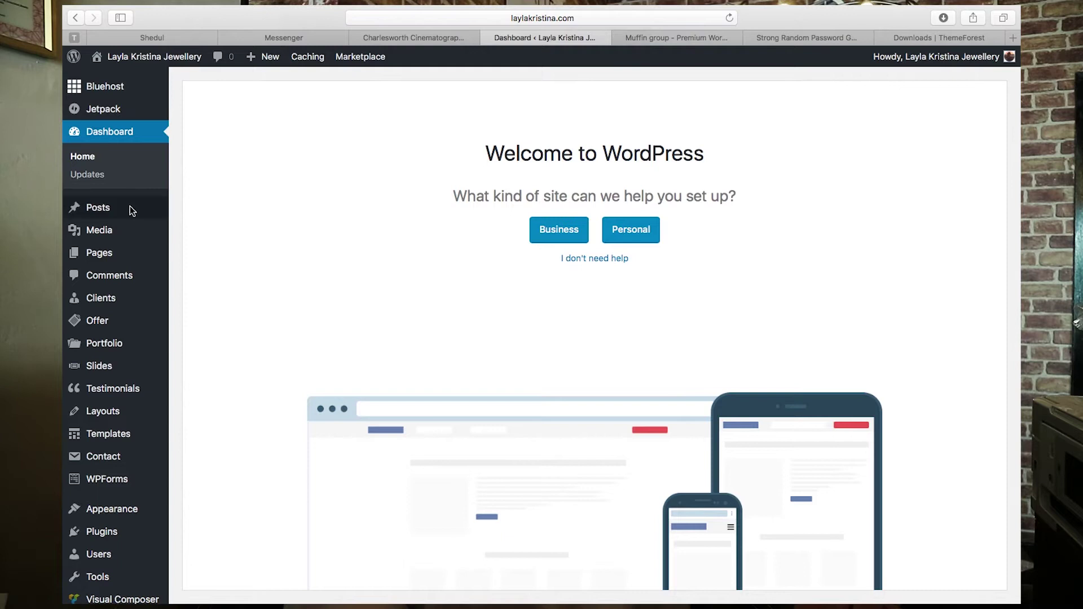
{"action": "left_click", "coordinate": [112, 254]}
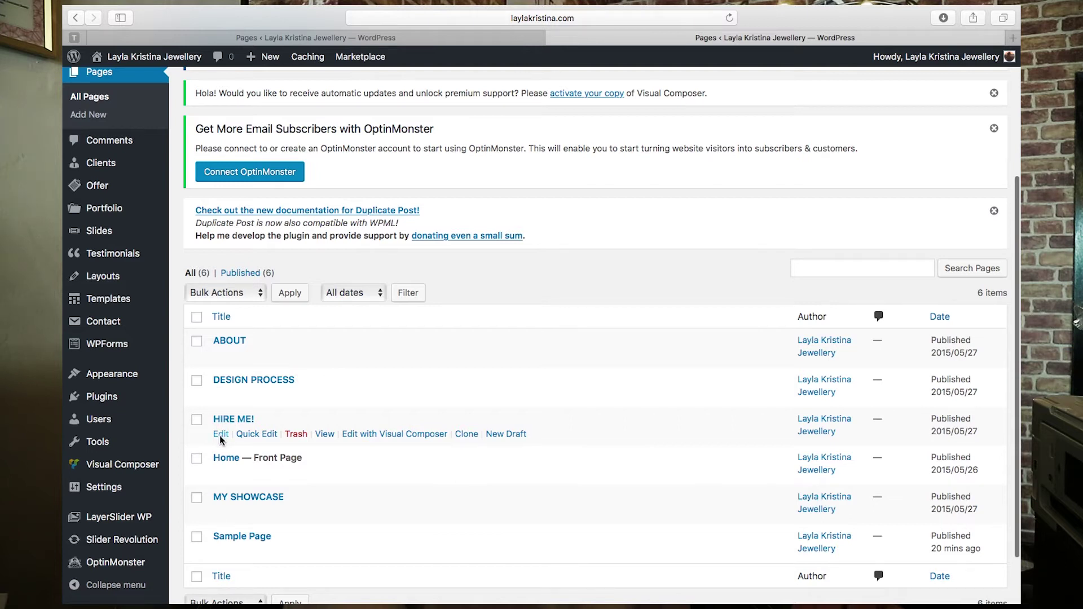
- Open the HIRE ME! page's Muffin Builder layout and compare it with the live page
{"action": "left_click", "coordinate": [220, 435]}
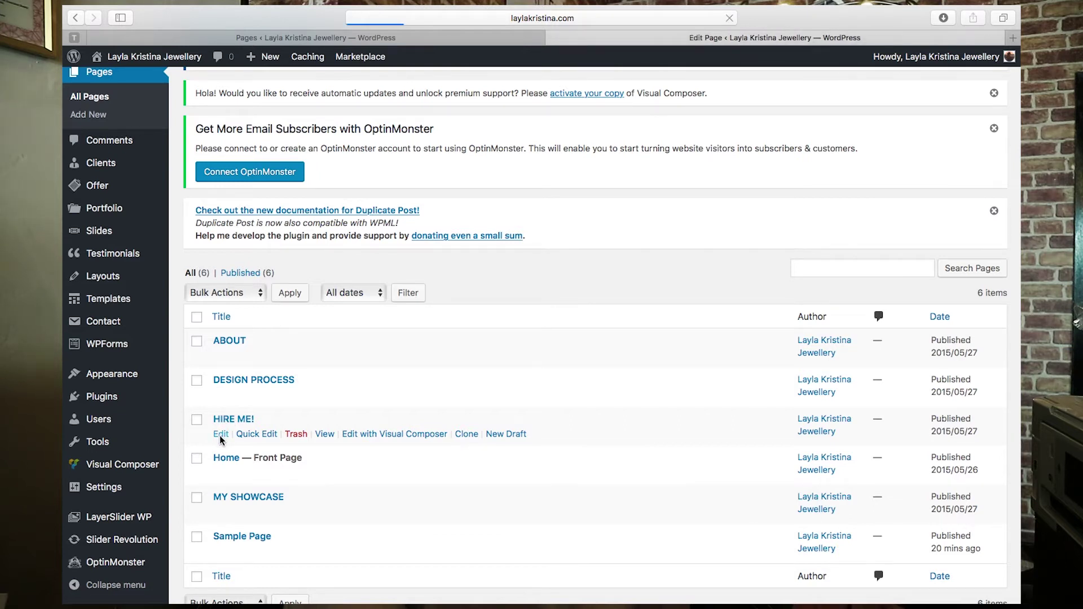
{"action": "scroll", "coordinate": [500, 431], "scroll_direction": "down", "scroll_amount": 10}
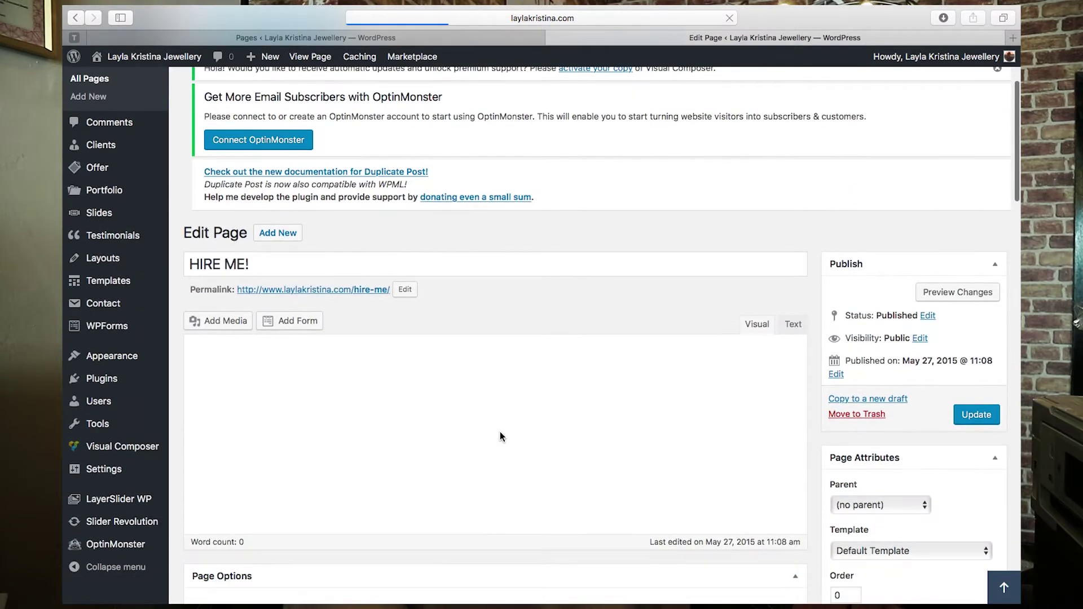
{"action": "scroll", "coordinate": [527, 314], "scroll_direction": "down", "scroll_amount": 12}
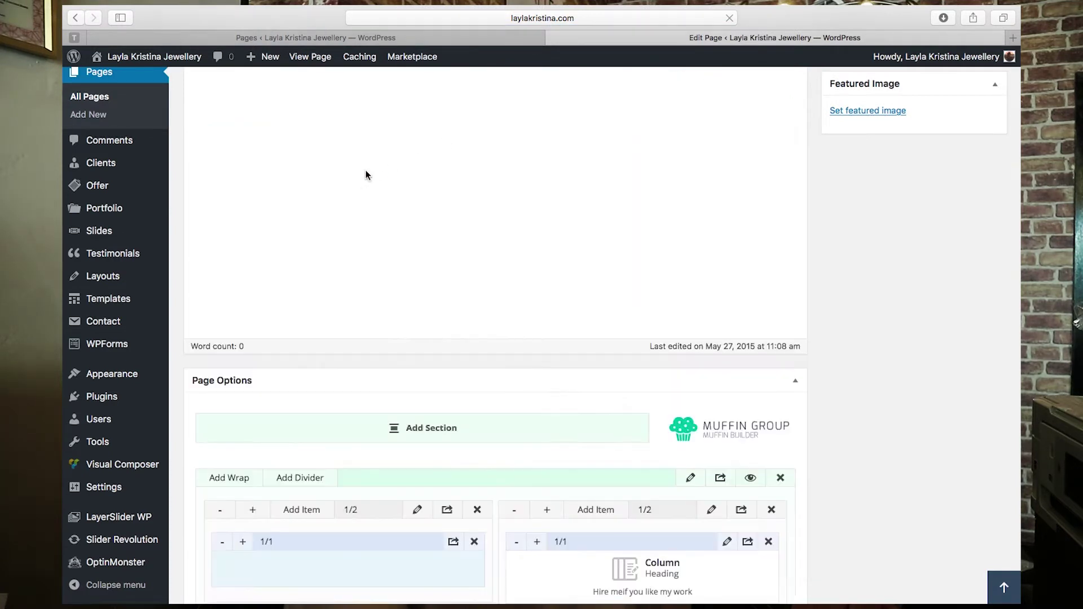
{"action": "scroll", "coordinate": [366, 170], "scroll_direction": "down", "scroll_amount": 6}
{"action": "scroll", "coordinate": [398, 286], "scroll_direction": "up", "scroll_amount": 2}
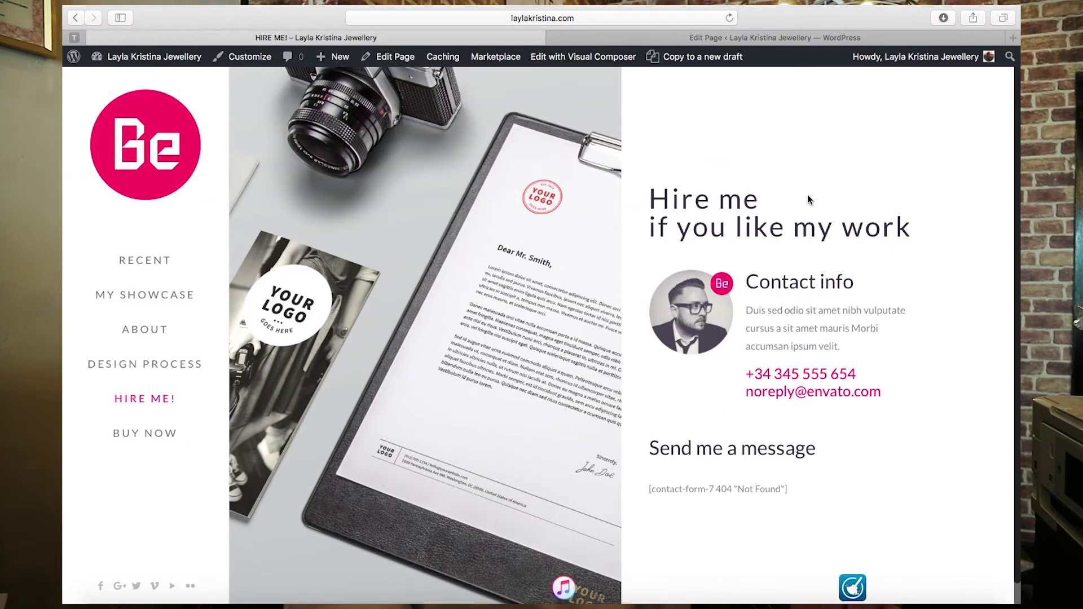
{"action": "left_click", "coordinate": [770, 37]}
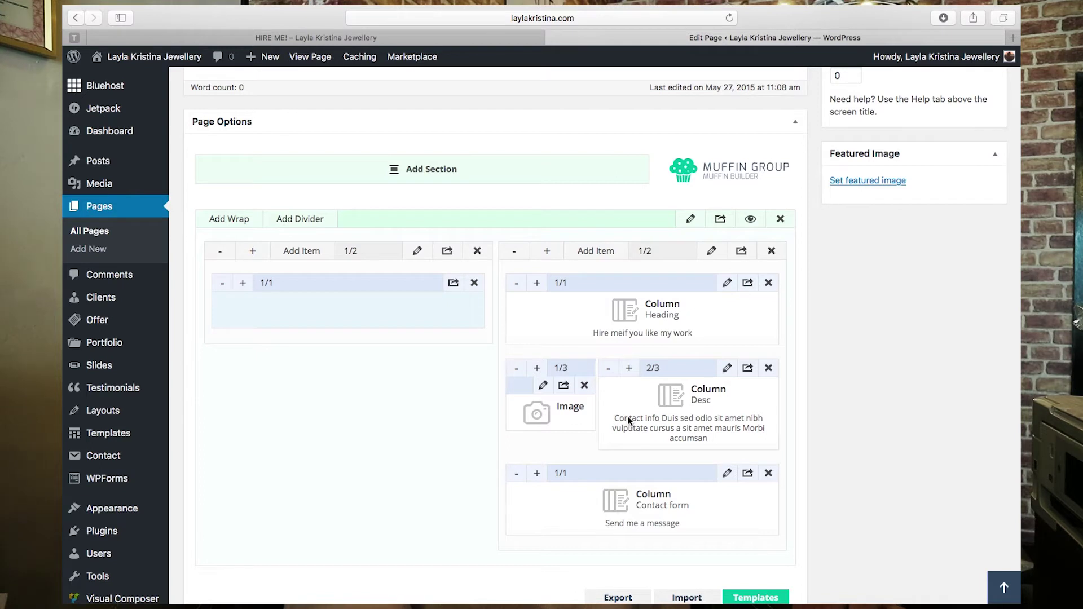
- Try moving the Desc item and compare the builder layout against the live Hire Me page
{"action": "left_click_drag", "start_coordinate": [623, 419], "coordinate": [670, 395]}
{"action": "left_click", "coordinate": [500, 36]}
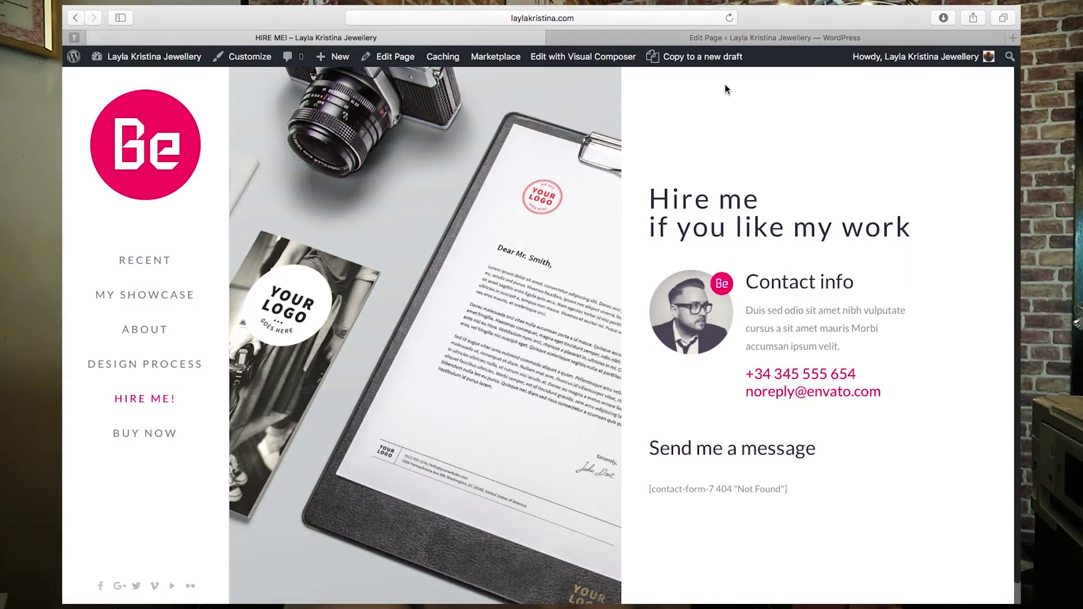
{"action": "left_click", "coordinate": [767, 36]}
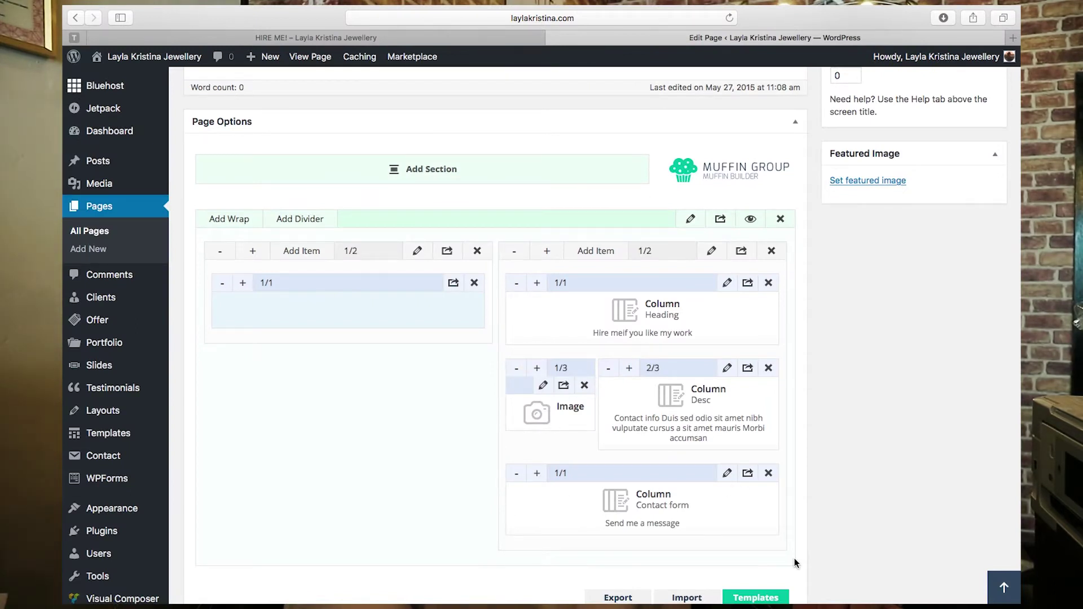
{"action": "scroll", "coordinate": [452, 446], "scroll_direction": "down", "scroll_amount": 5}
{"action": "scroll", "coordinate": [452, 446], "scroll_direction": "up", "scroll_amount": 5}
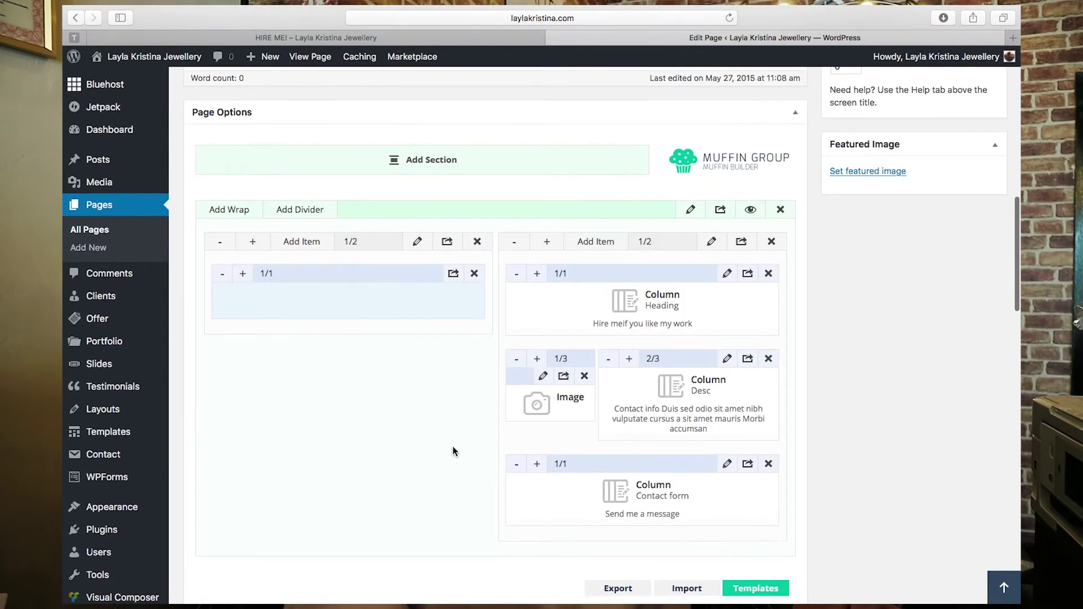
{"action": "scroll", "coordinate": [452, 445], "scroll_direction": "down", "scroll_amount": 1}
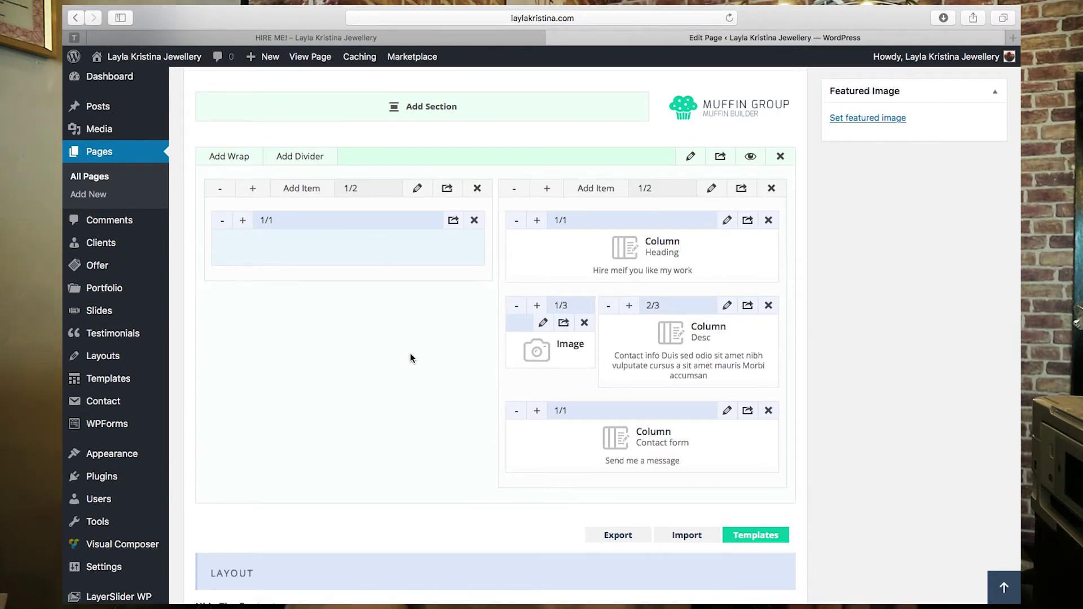
{"action": "left_click", "coordinate": [435, 40]}
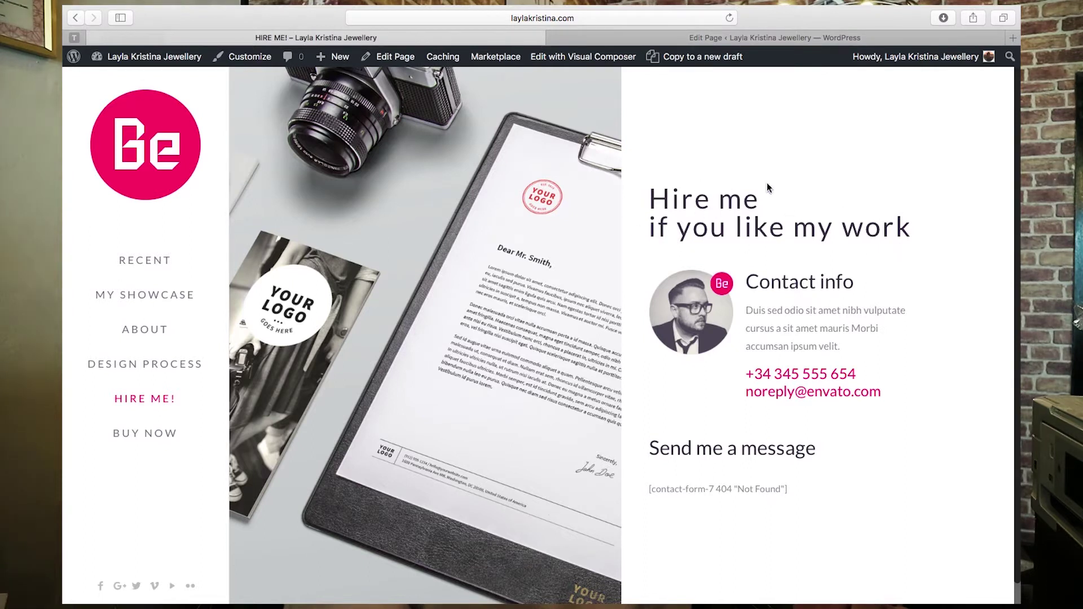
{"action": "left_click", "coordinate": [776, 34]}
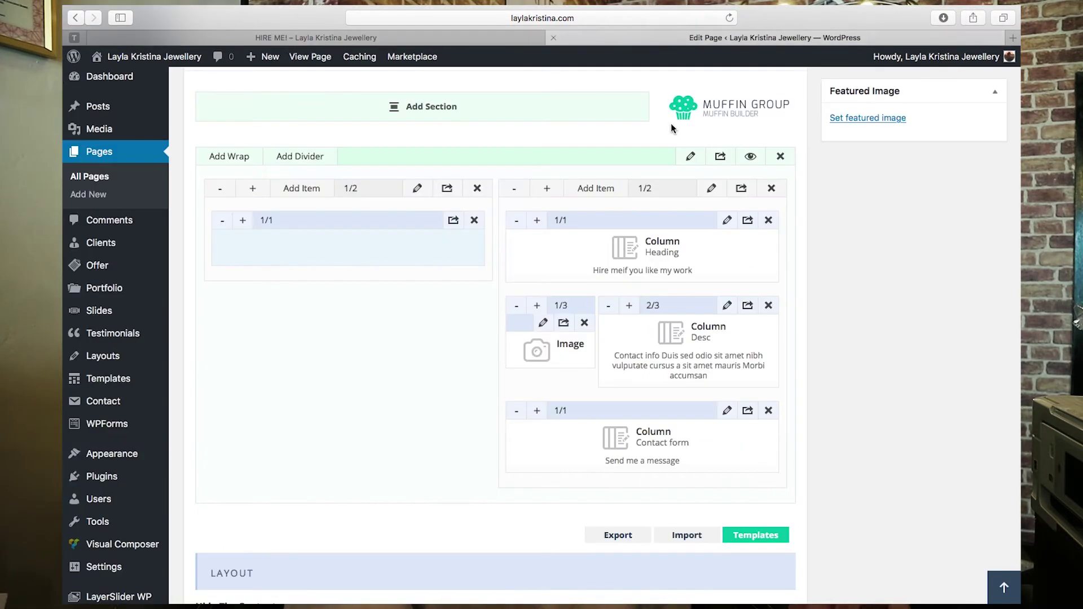
- Open the Heading item's settings and check its content against the live page
{"action": "left_click", "coordinate": [728, 220]}
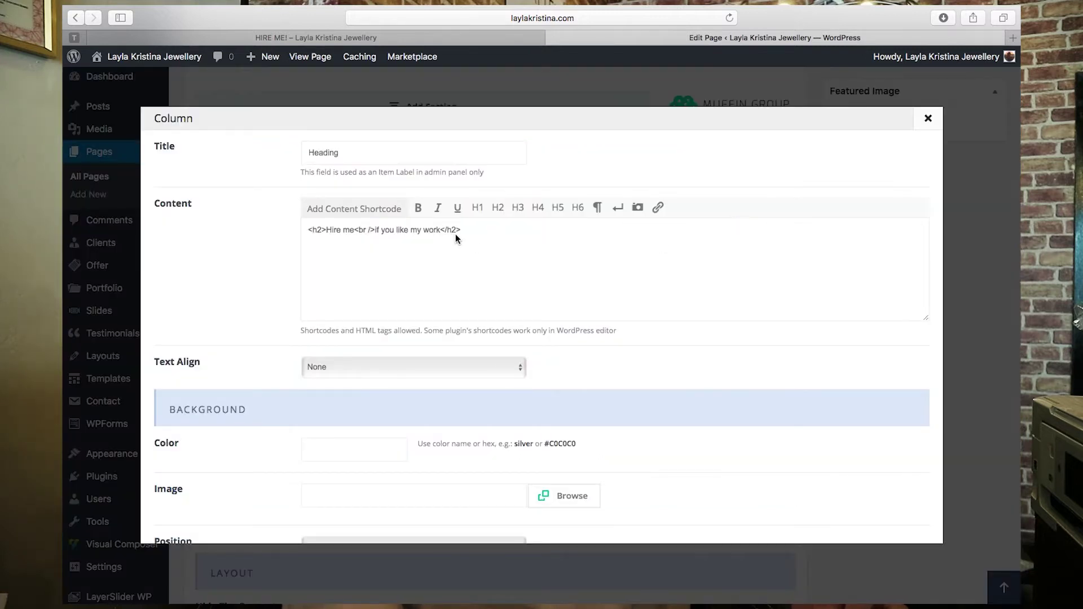
{"action": "left_click_drag", "start_coordinate": [476, 231], "coordinate": [280, 224]}
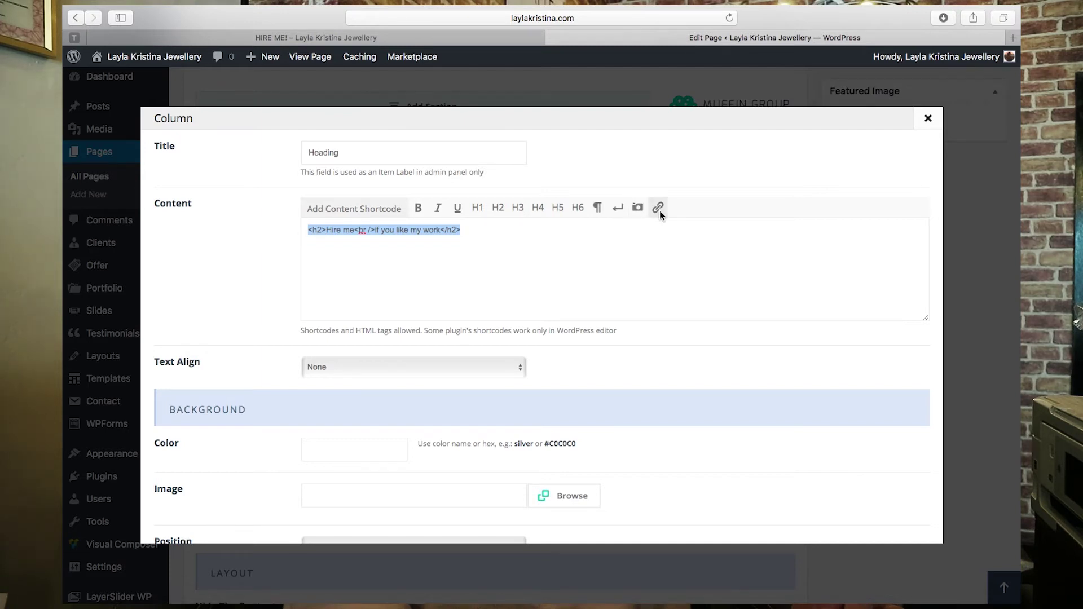
{"action": "left_click", "coordinate": [543, 233]}
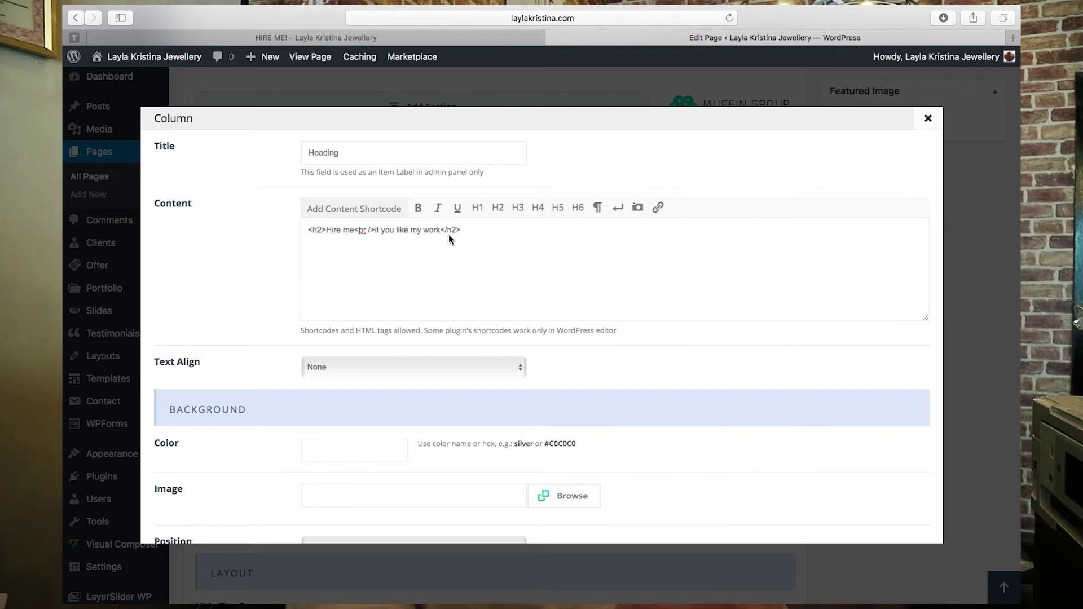
{"action": "left_click", "coordinate": [480, 37]}
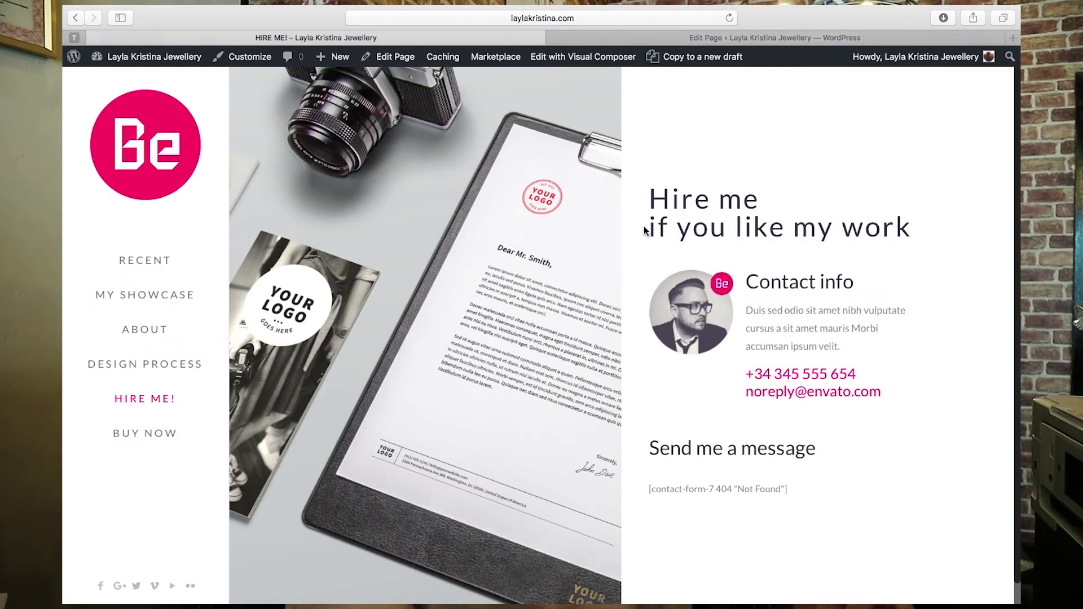
{"action": "left_click", "coordinate": [786, 38]}
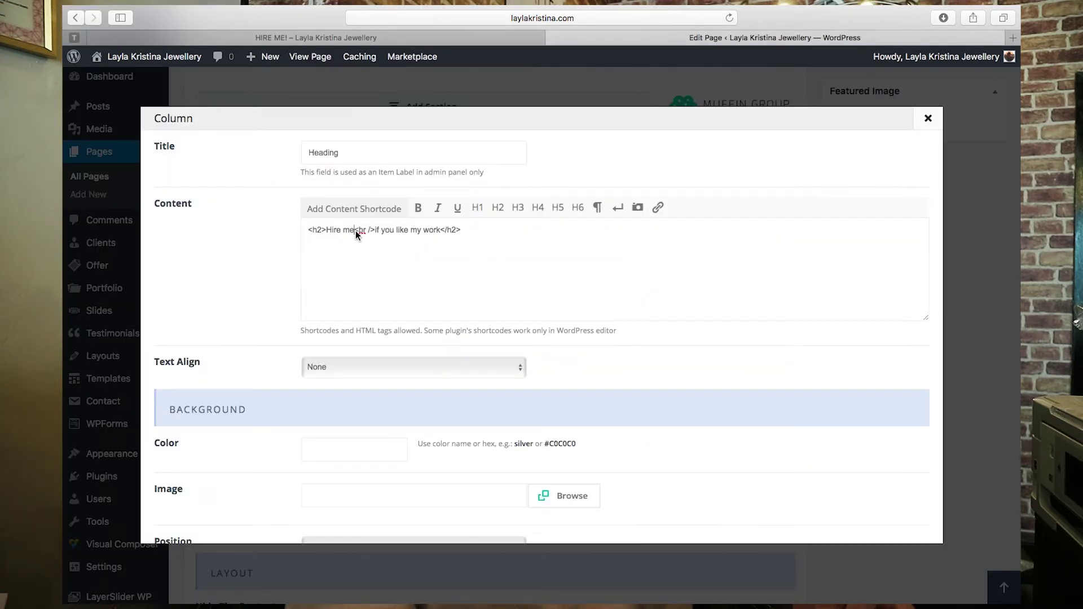
- Replace 'like my work' with 'love my images' in the heading content
{"action": "left_click_drag", "start_coordinate": [356, 232], "coordinate": [366, 234]}
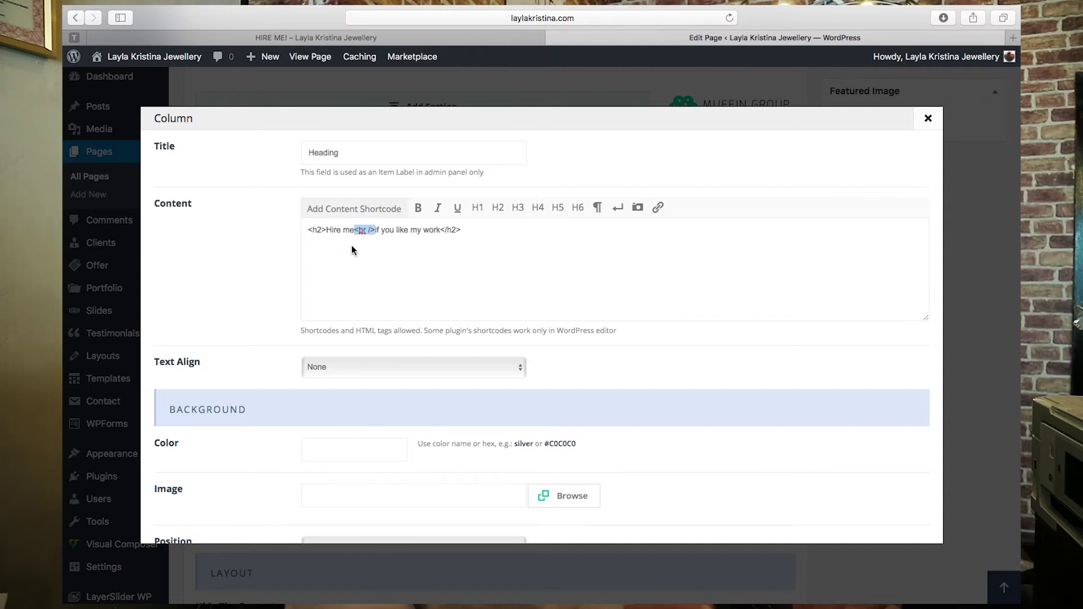
{"action": "left_click", "coordinate": [484, 237]}
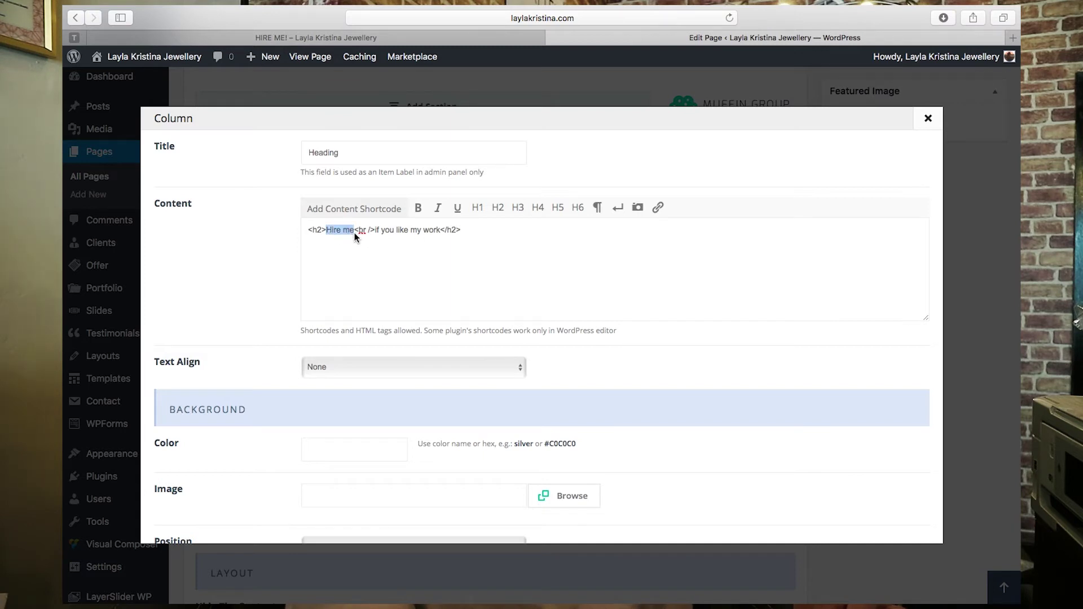
{"action": "key", "text": "Down"}
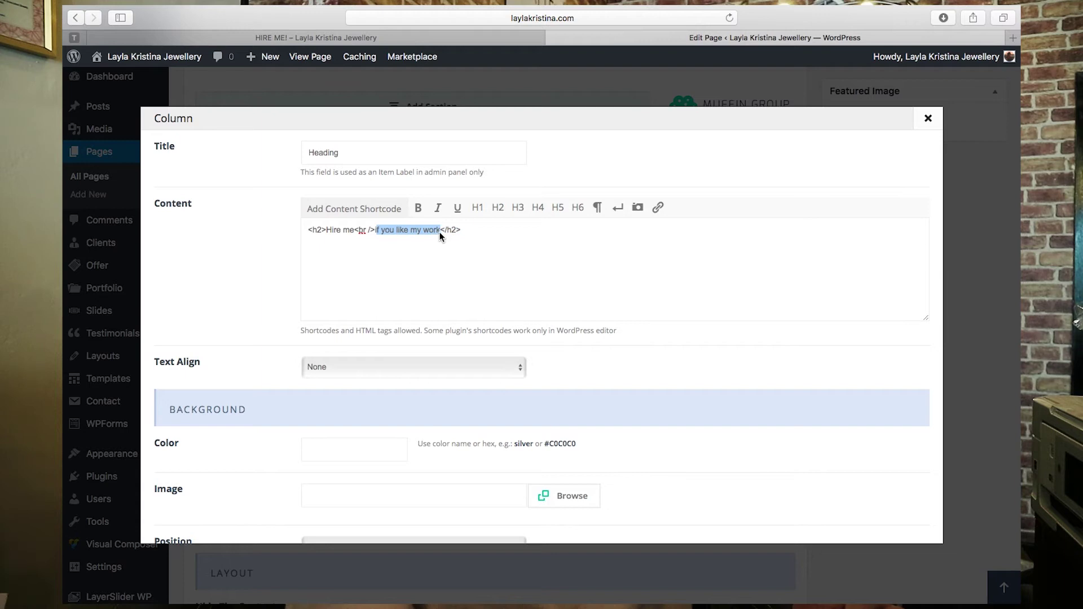
{"action": "type", "text": "i"}
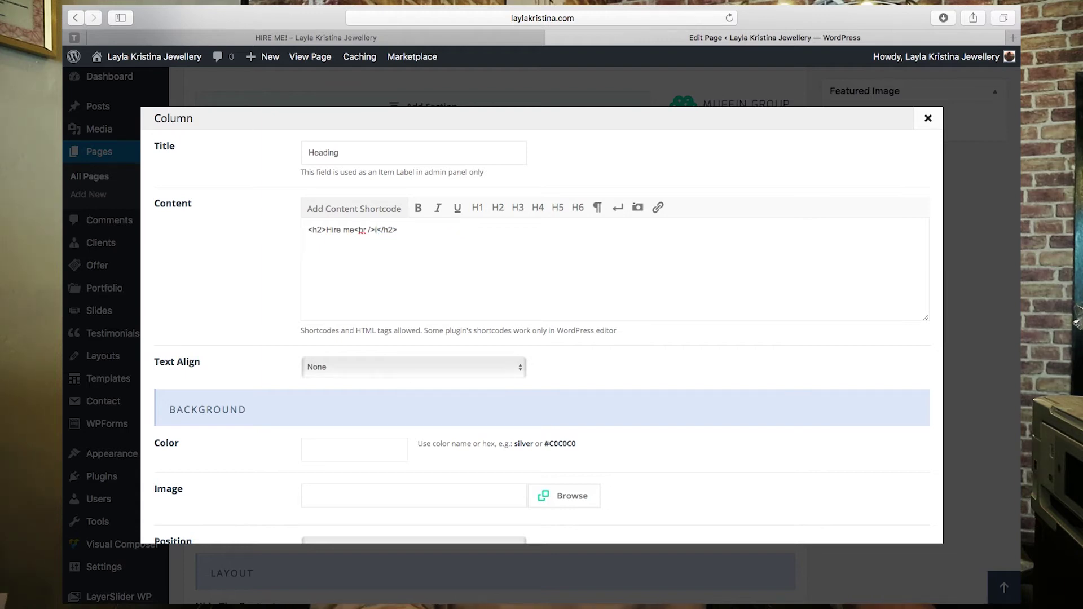
{"action": "type", "text": "id ou"}
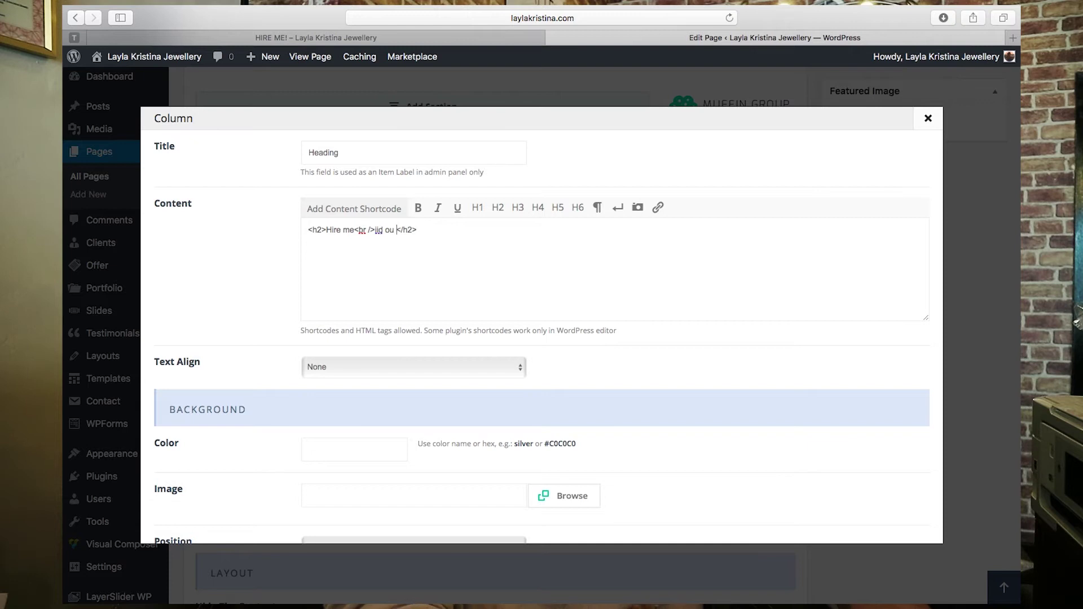
{"action": "key", "text": "BackSpace"}
{"action": "key", "text": "BackSpace"}
{"action": "key", "text": "BackSpace"}
{"action": "key", "text": "BackSpace"}
{"action": "key", "text": "BackSpace"}
{"action": "key", "text": "BackSpace"}
{"action": "type", "text": "f"}
{"action": "type", "text": "love my im"}
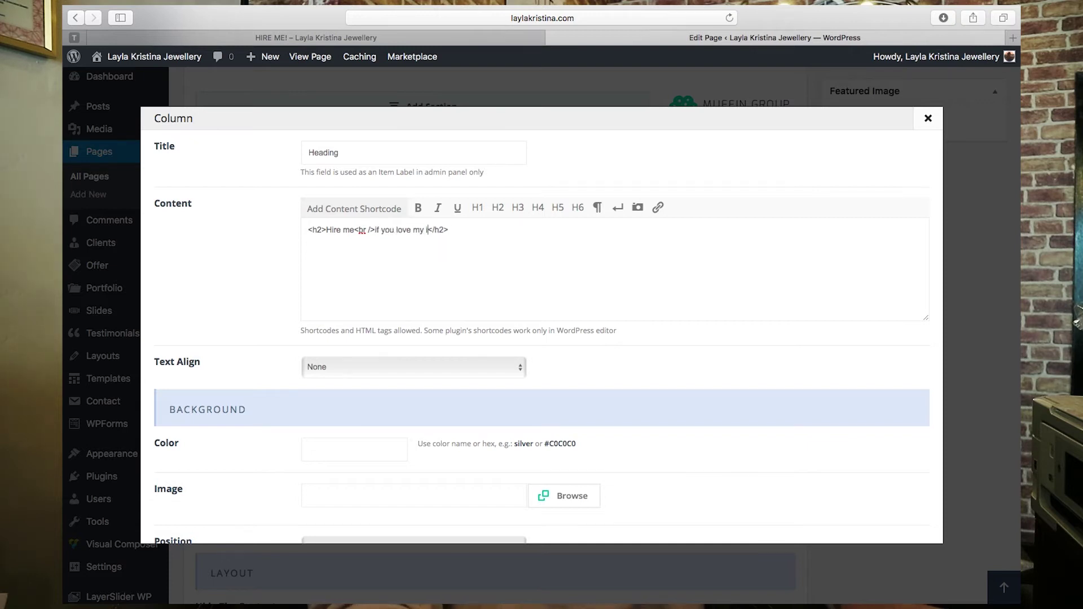
{"action": "type", "text": "ages"}
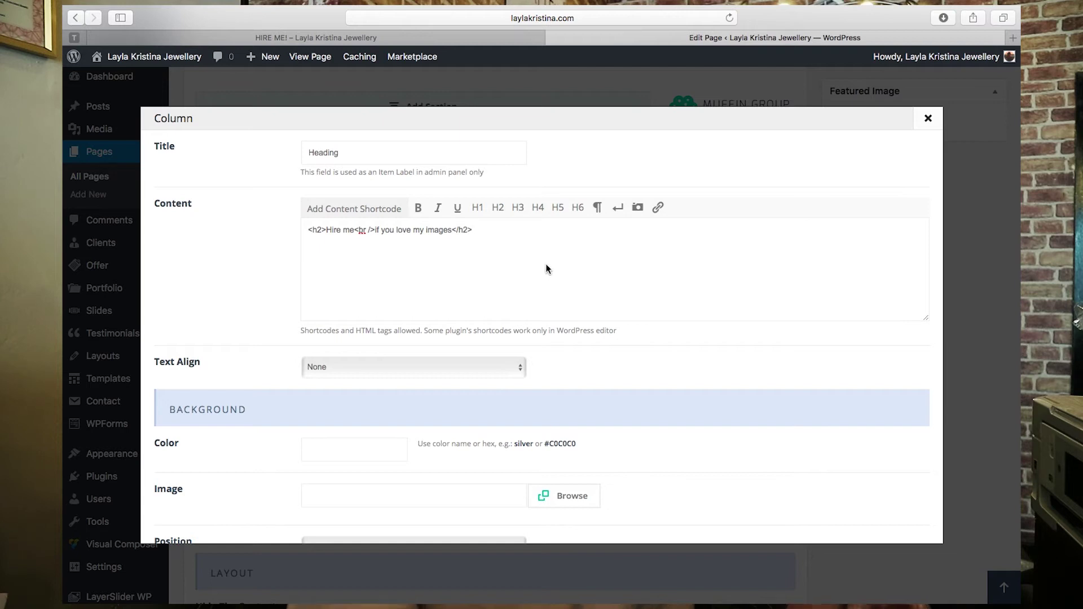
- Change the heading's opening and closing h2 tags to h1
{"action": "left_click_drag", "start_coordinate": [488, 229], "coordinate": [259, 229]}
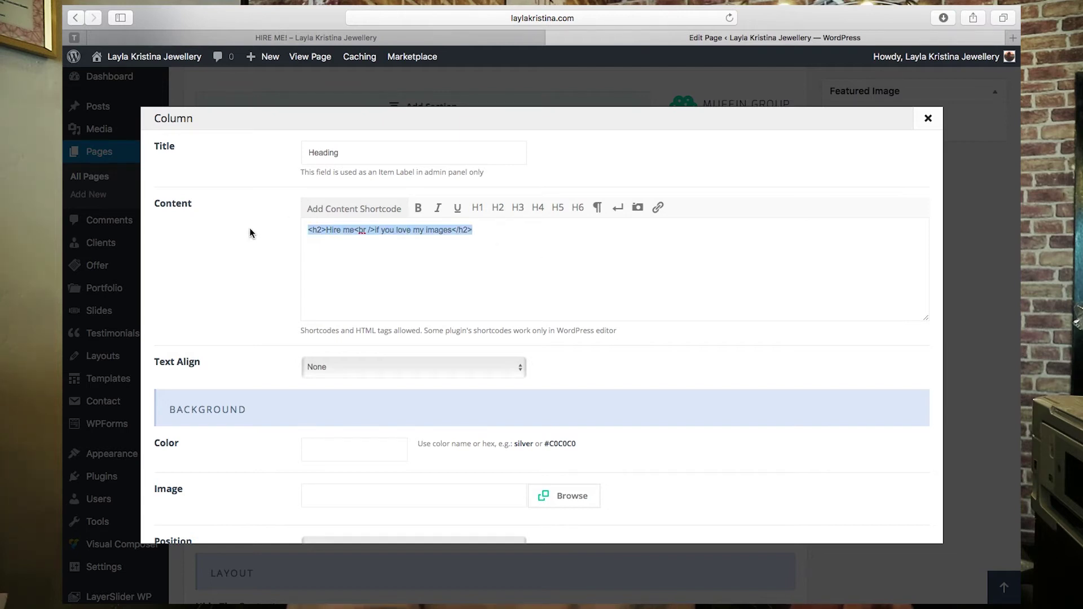
{"action": "left_click", "coordinate": [469, 234]}
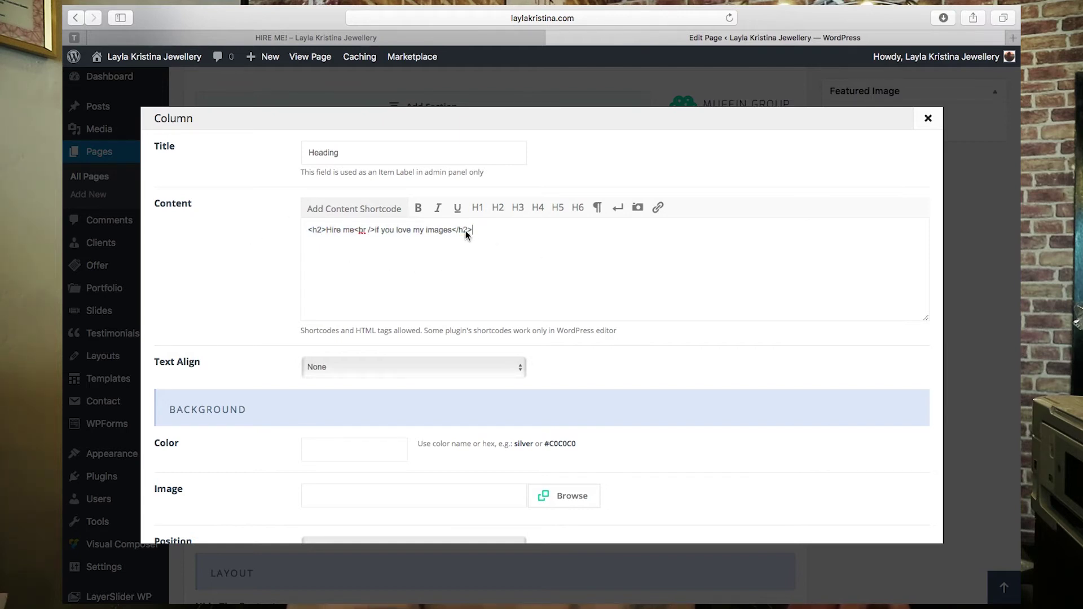
{"action": "key", "text": "BackSpace"}
{"action": "type", "text": "1"}
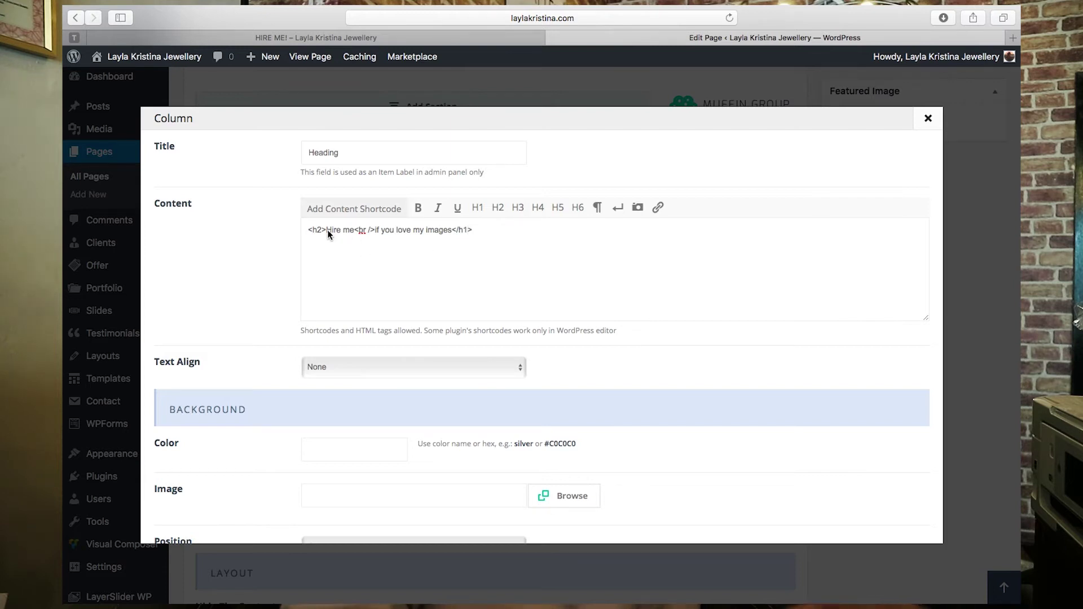
{"action": "key", "text": "Home"}
{"action": "key", "text": "Right"}
{"action": "key", "text": "Right"}
{"action": "key", "text": "Right"}
{"action": "key", "text": "BackSpace"}
{"action": "type", "text": "1"}
{"action": "key", "text": "End"}
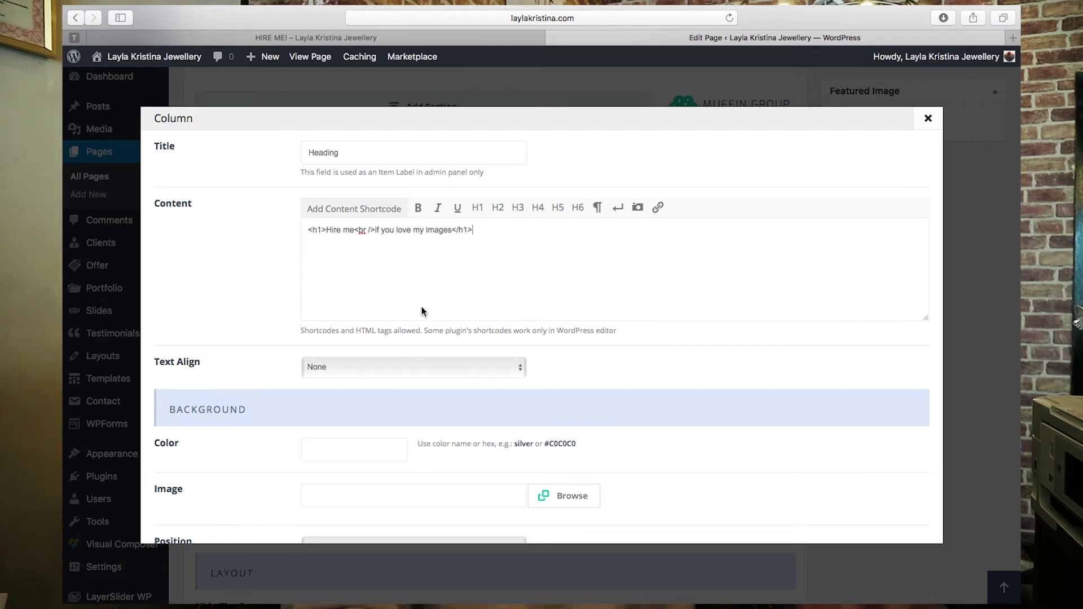
{"action": "double_click", "coordinate": [341, 153]}
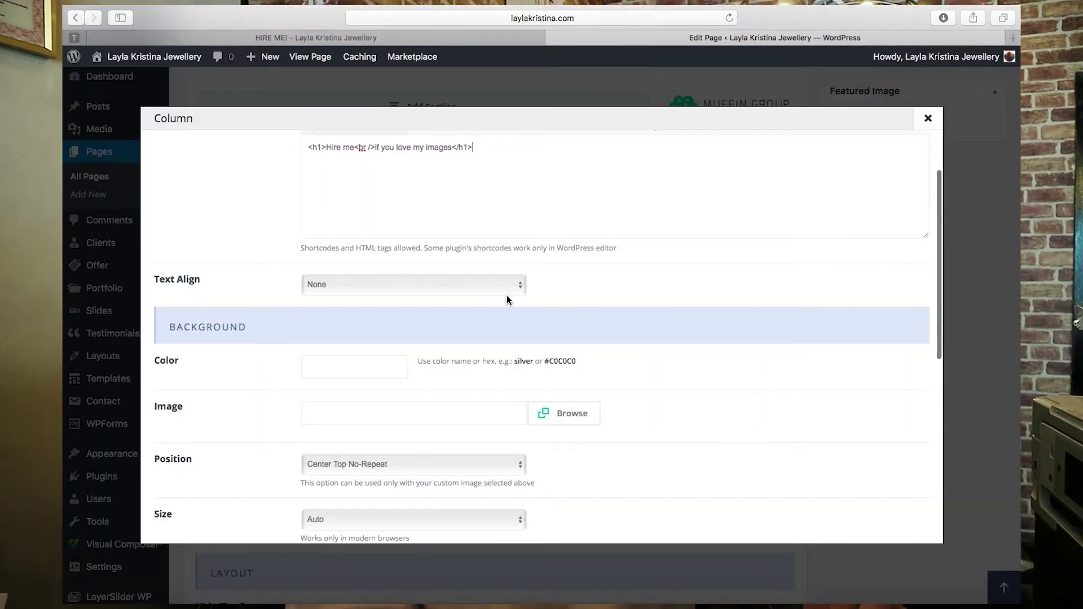
- Keep text alignment at None and save the Heading column with its 30px bottom margin
{"action": "left_click", "coordinate": [454, 286]}
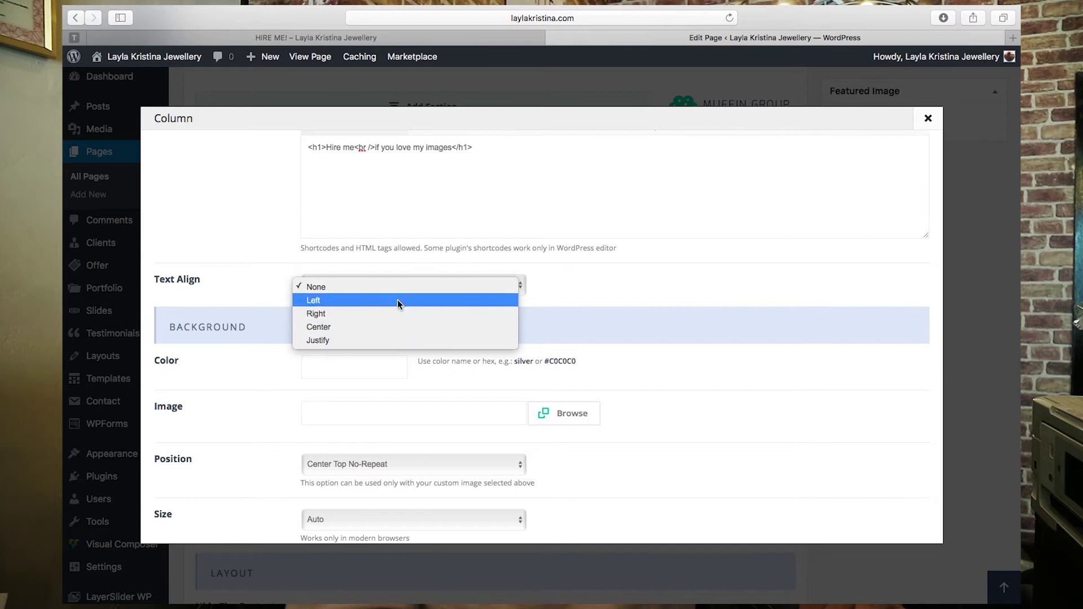
{"action": "left_click", "coordinate": [503, 192]}
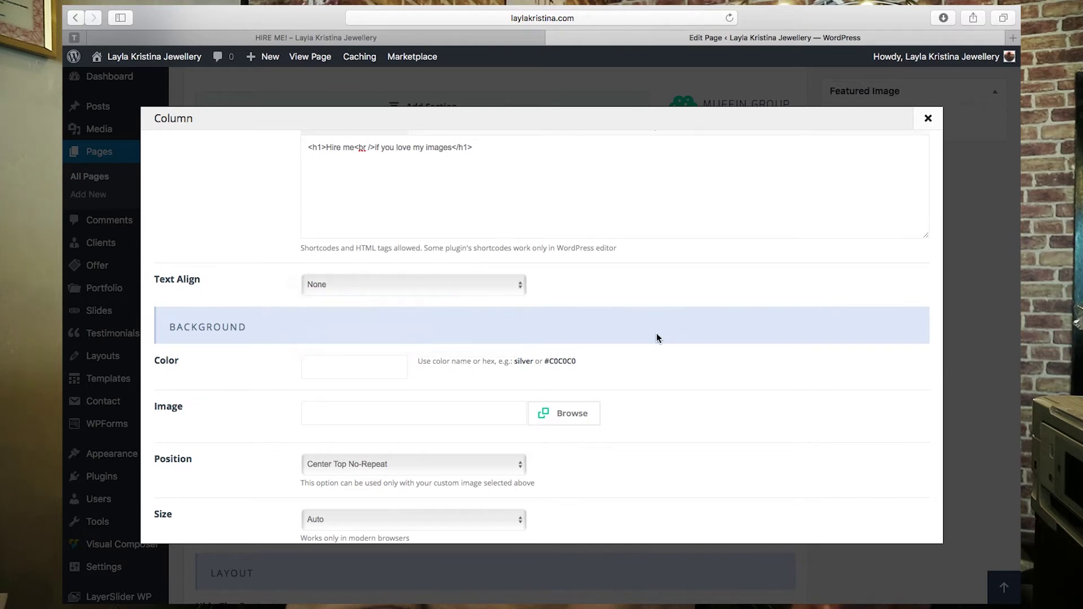
{"action": "scroll", "coordinate": [657, 337], "scroll_direction": "down", "scroll_amount": 4}
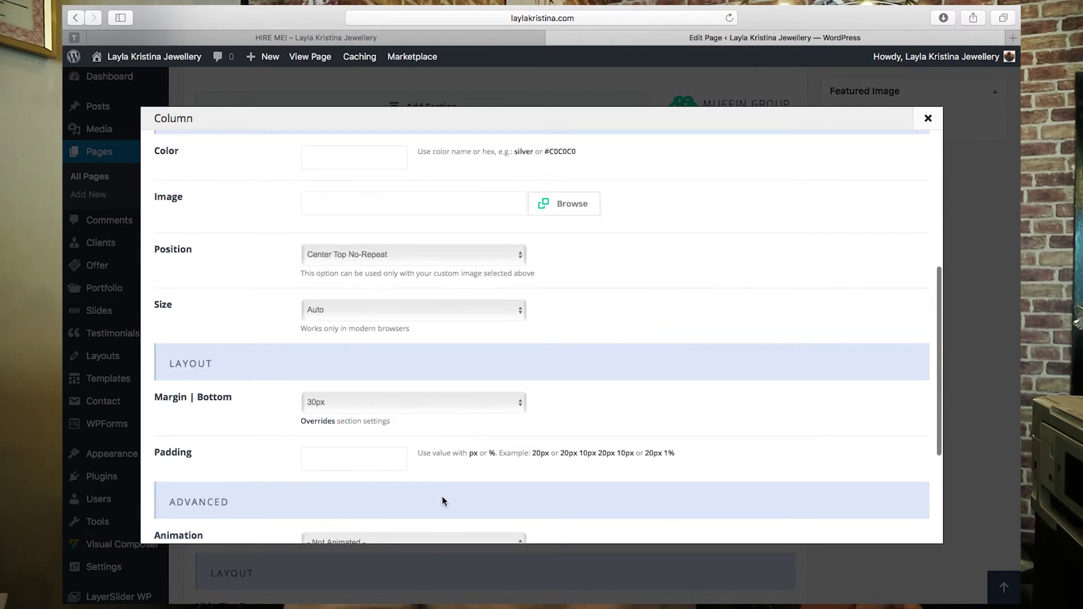
{"action": "scroll", "coordinate": [623, 285], "scroll_direction": "down", "scroll_amount": 3}
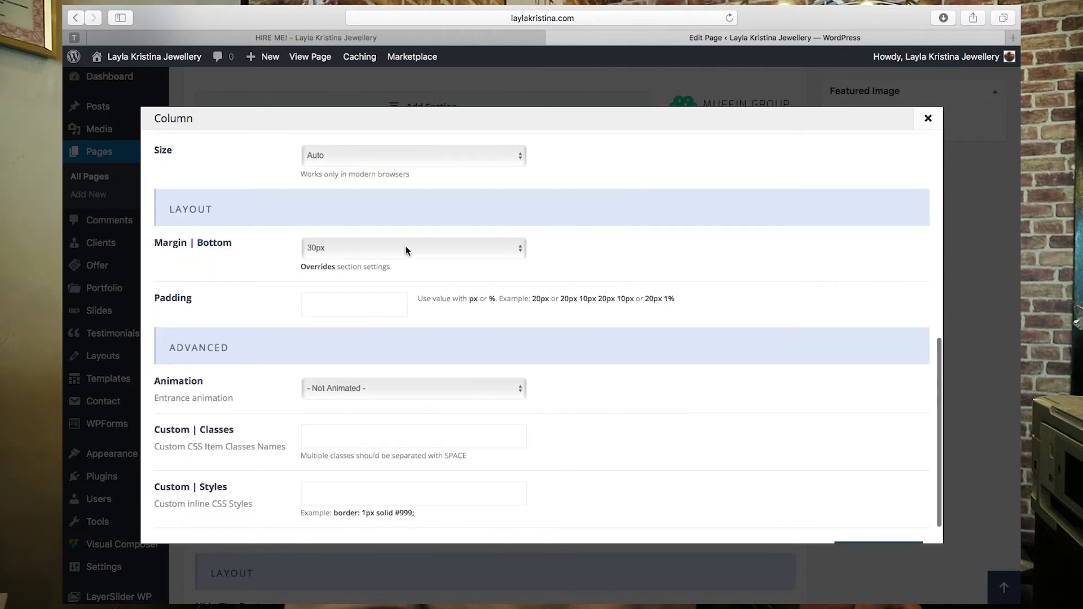
{"action": "key", "text": "ctrl+shift+Tab"}
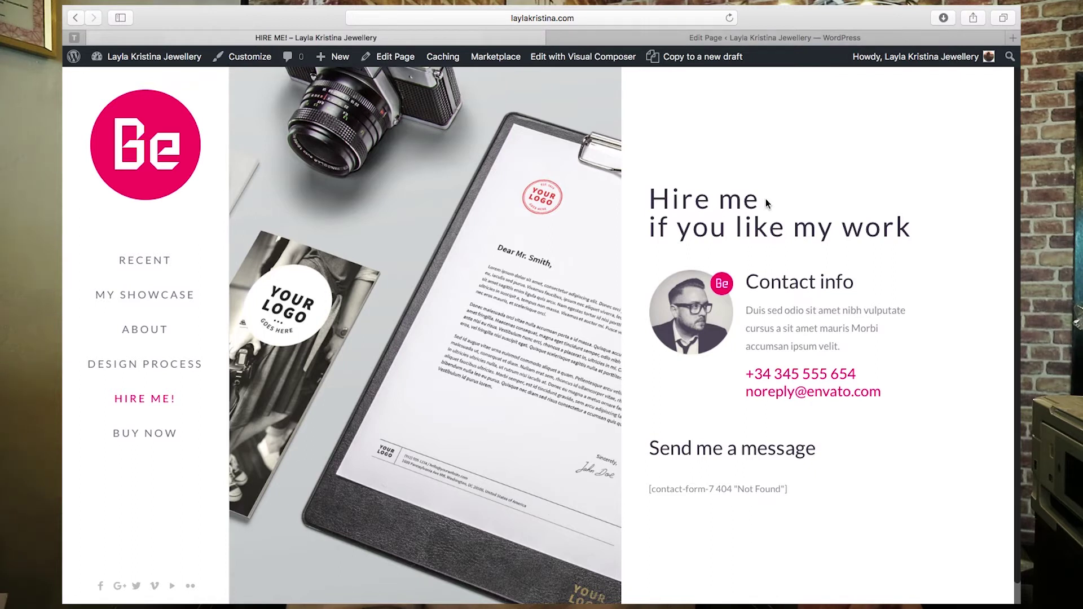
{"action": "left_click", "coordinate": [761, 37]}
{"action": "scroll", "coordinate": [675, 269], "scroll_direction": "down", "scroll_amount": 2}
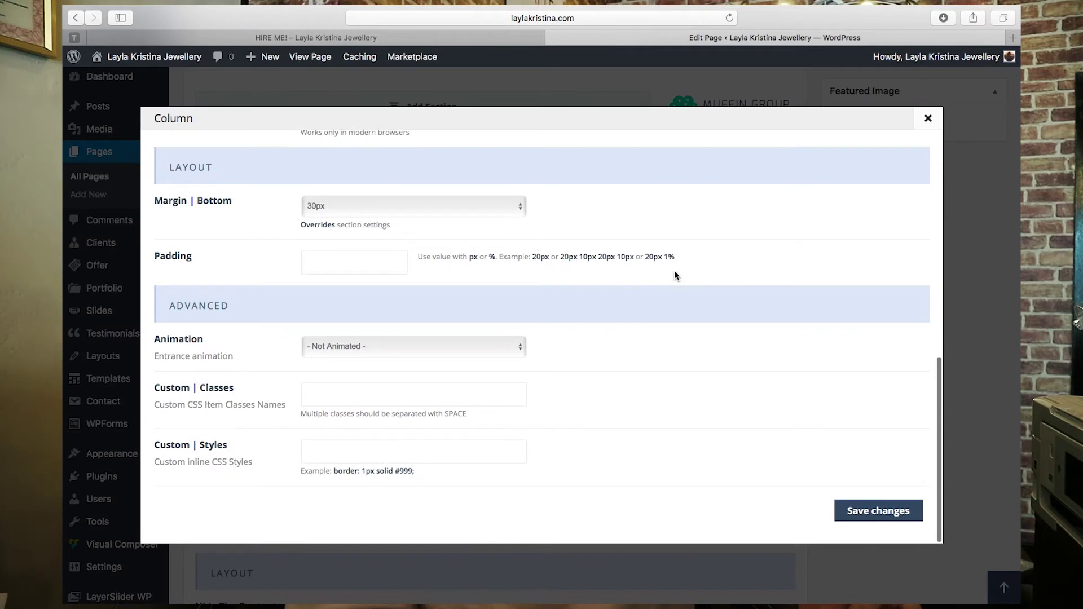
{"action": "left_click", "coordinate": [883, 520]}
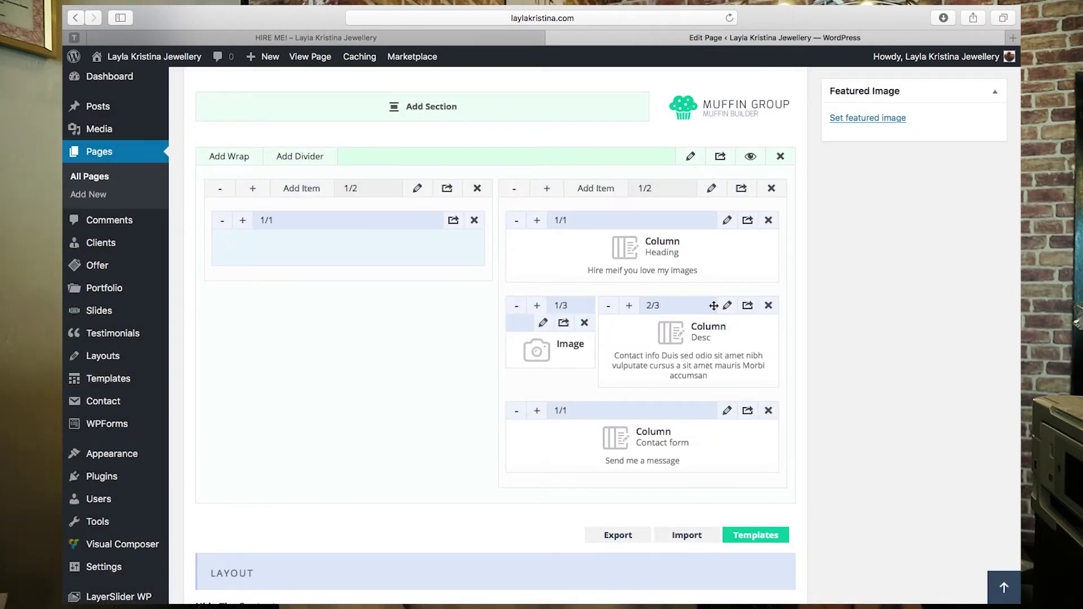
- Replace the Desc column's lorem paragraph with 'Here is my information'
{"action": "left_click", "coordinate": [727, 305]}
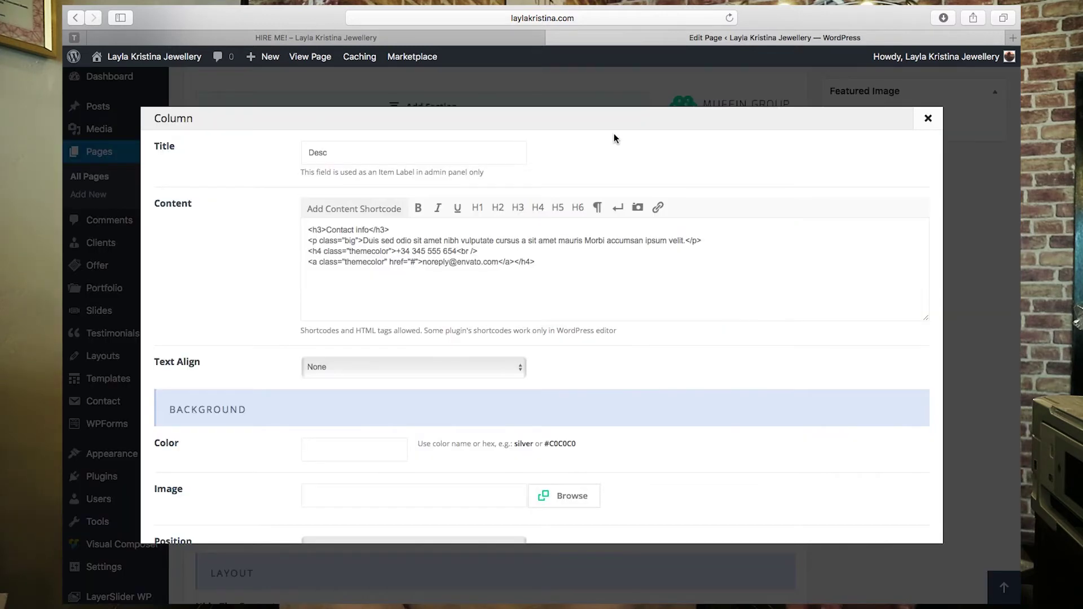
{"action": "left_click", "coordinate": [470, 38]}
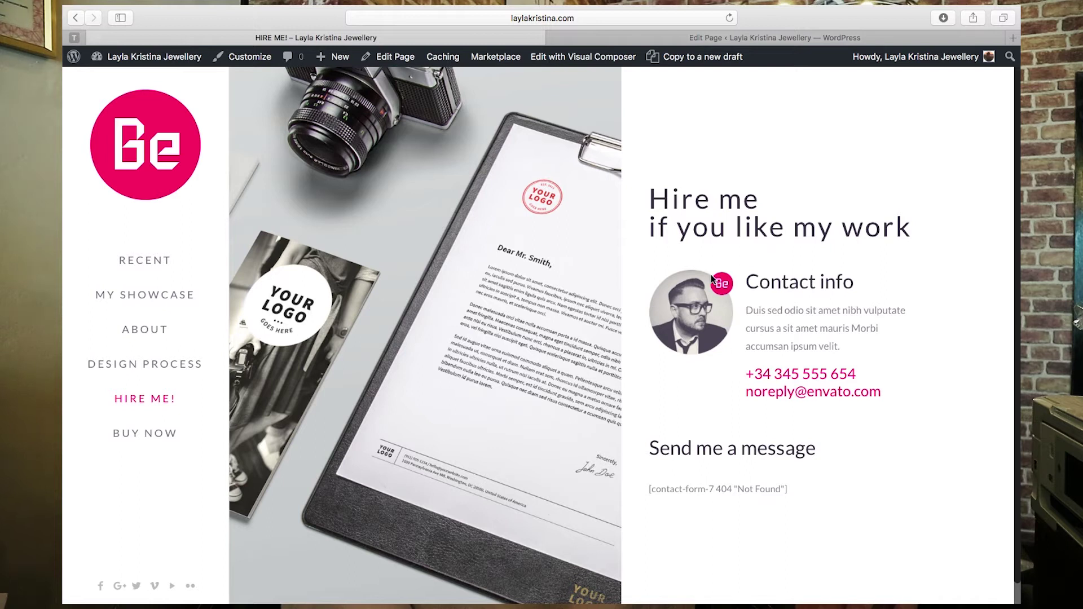
{"action": "left_click", "coordinate": [789, 37]}
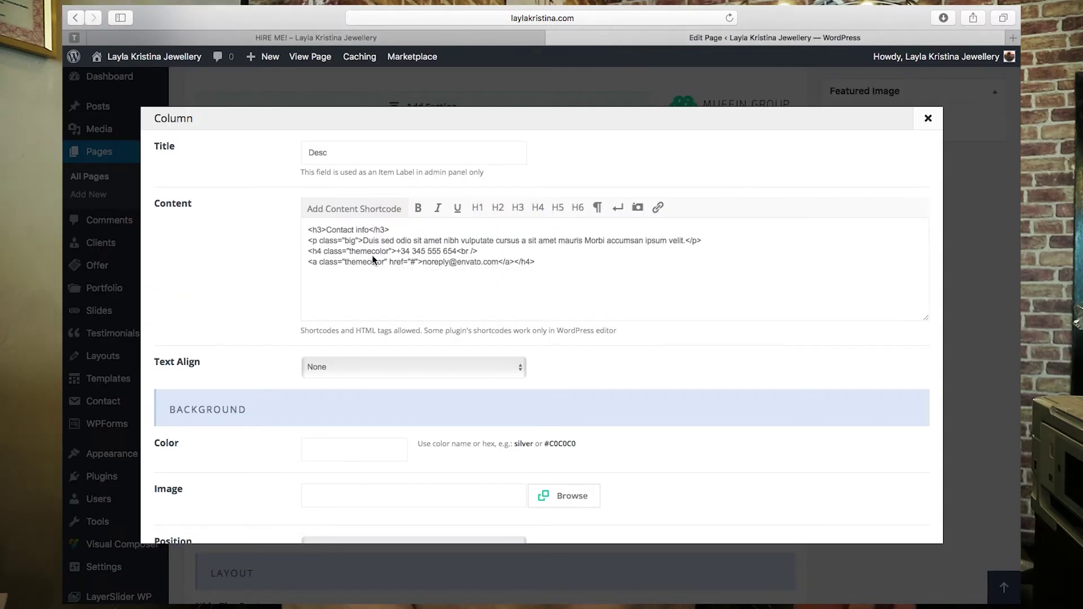
{"action": "left_click", "coordinate": [400, 38]}
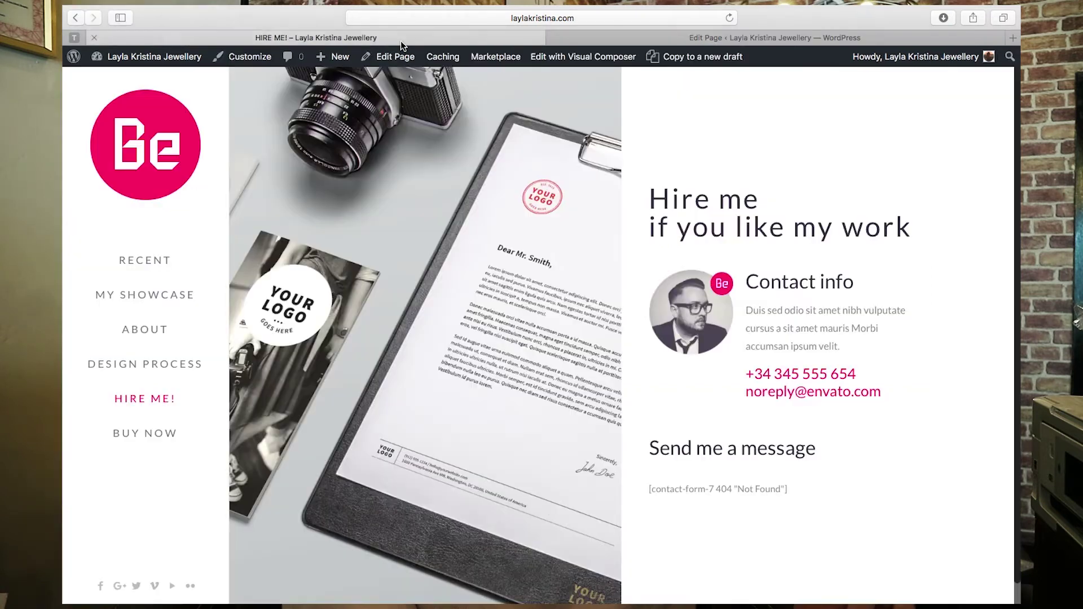
{"action": "left_click_drag", "start_coordinate": [745, 313], "coordinate": [842, 350]}
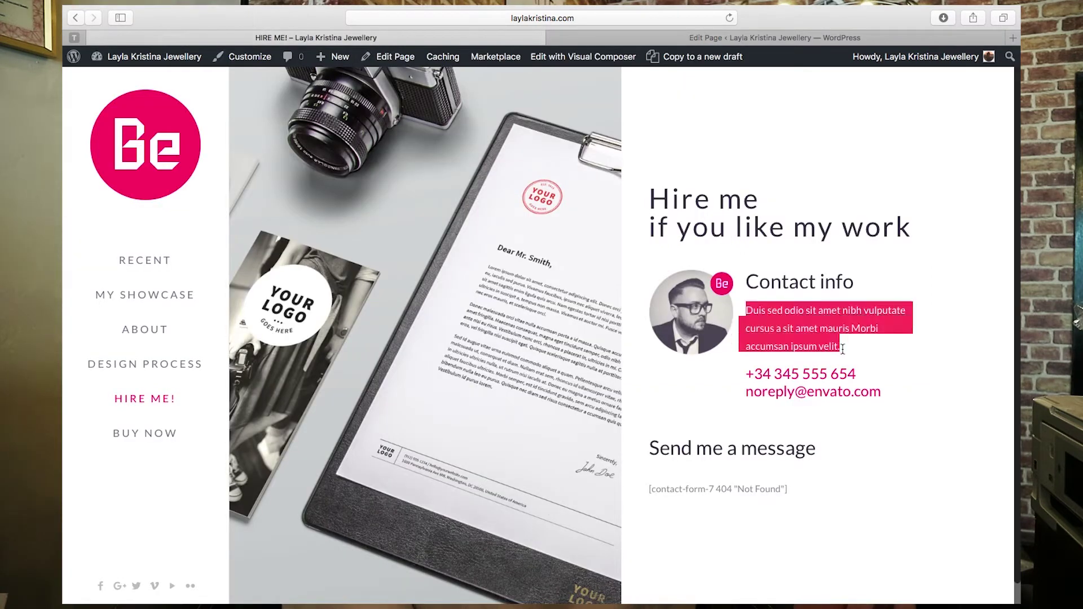
{"action": "left_click", "coordinate": [792, 42]}
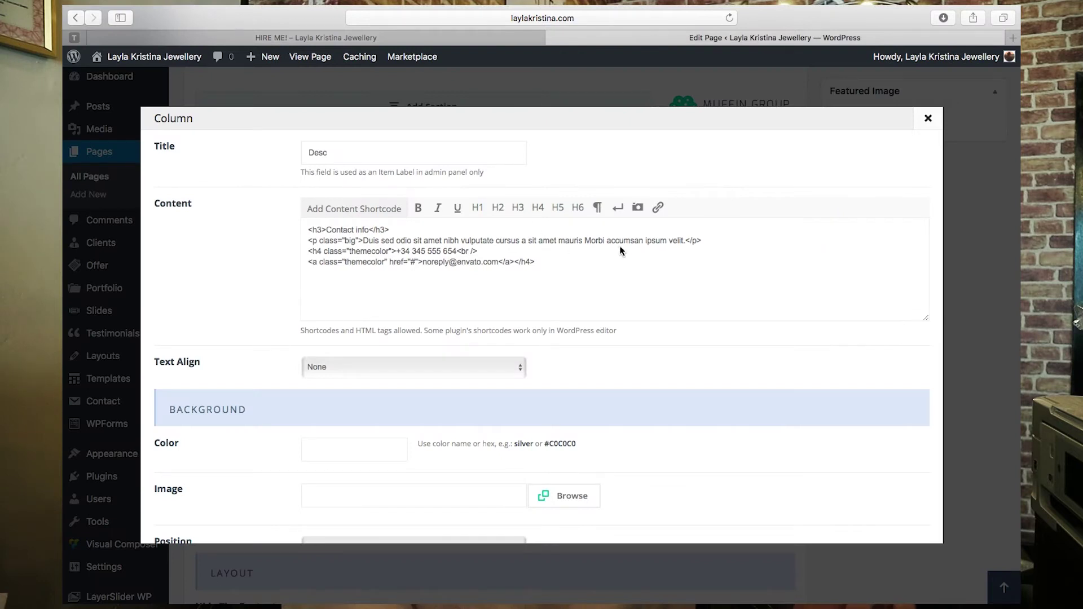
{"action": "left_click_drag", "start_coordinate": [682, 240], "coordinate": [353, 236]}
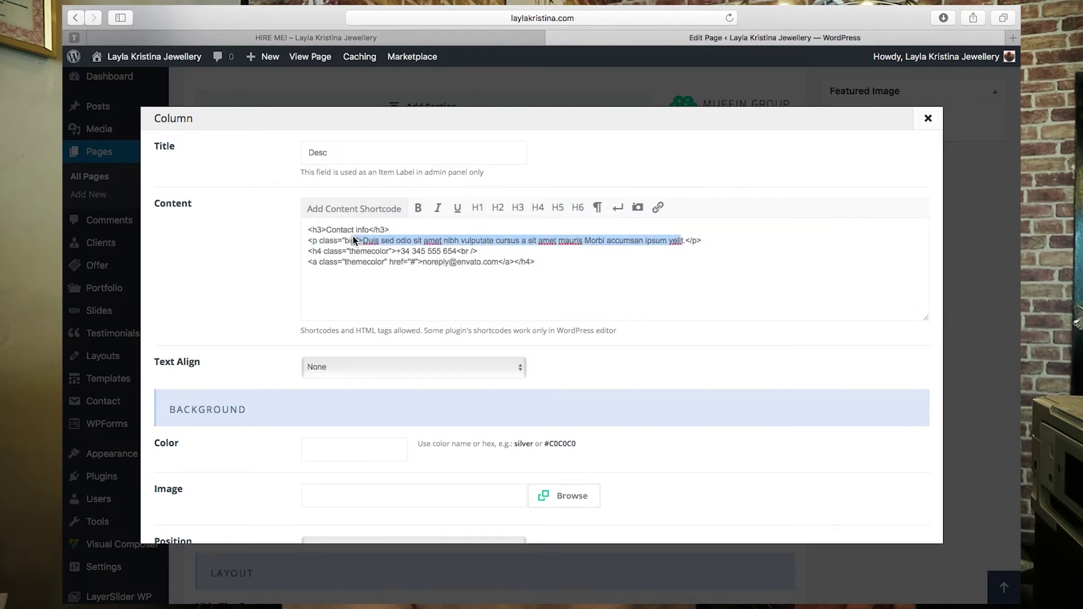
{"action": "type", "text": "Here is my "}
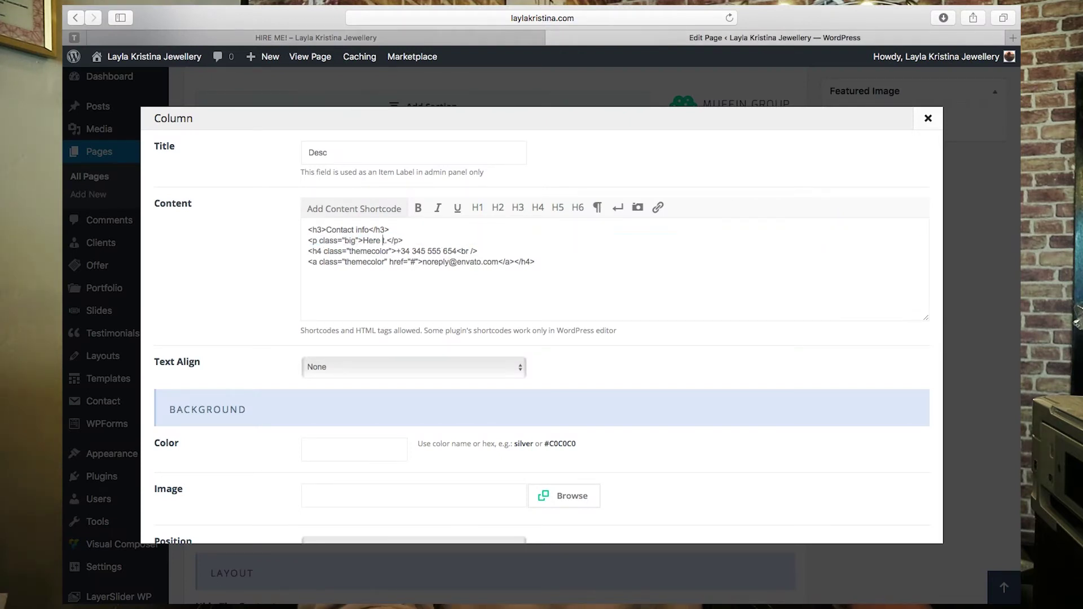
{"action": "type", "text": "information"}
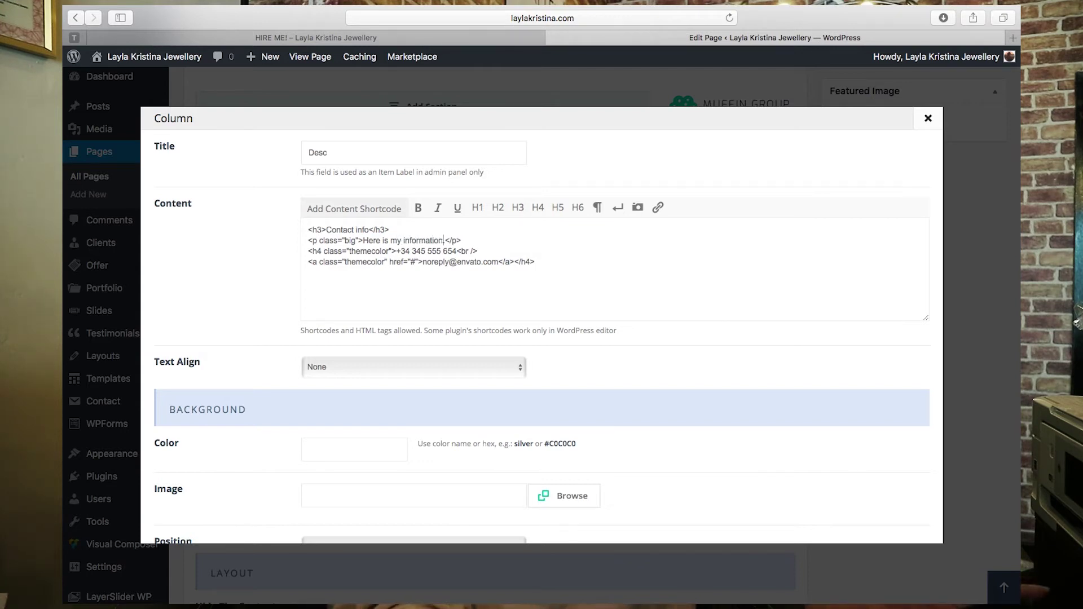
- Replace the placeholder noreply e-mail with the site's own address and save the column
{"action": "left_click", "coordinate": [405, 32]}
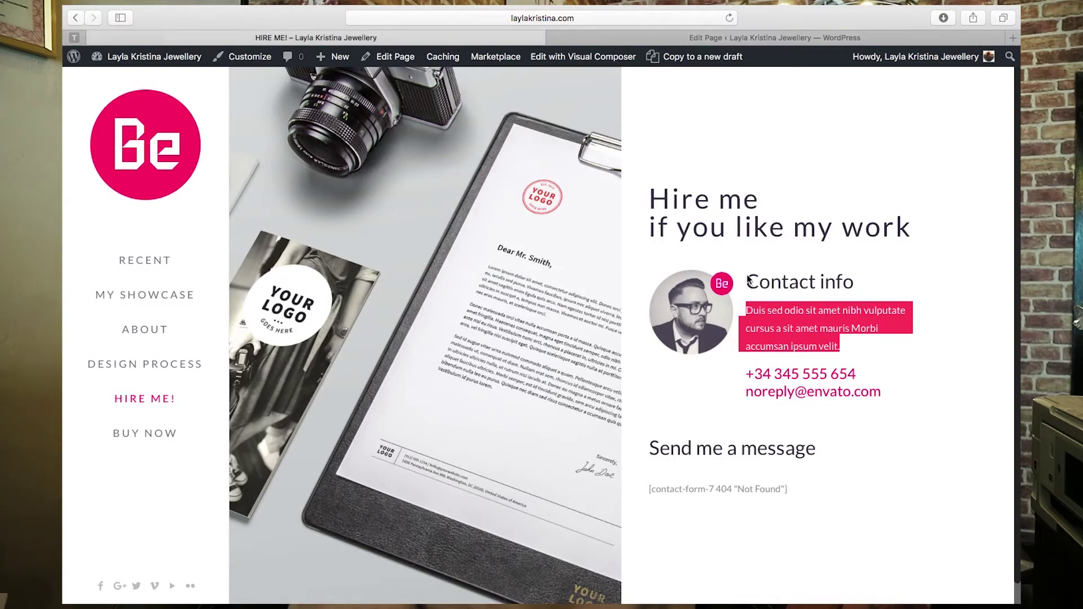
{"action": "left_click", "coordinate": [764, 39]}
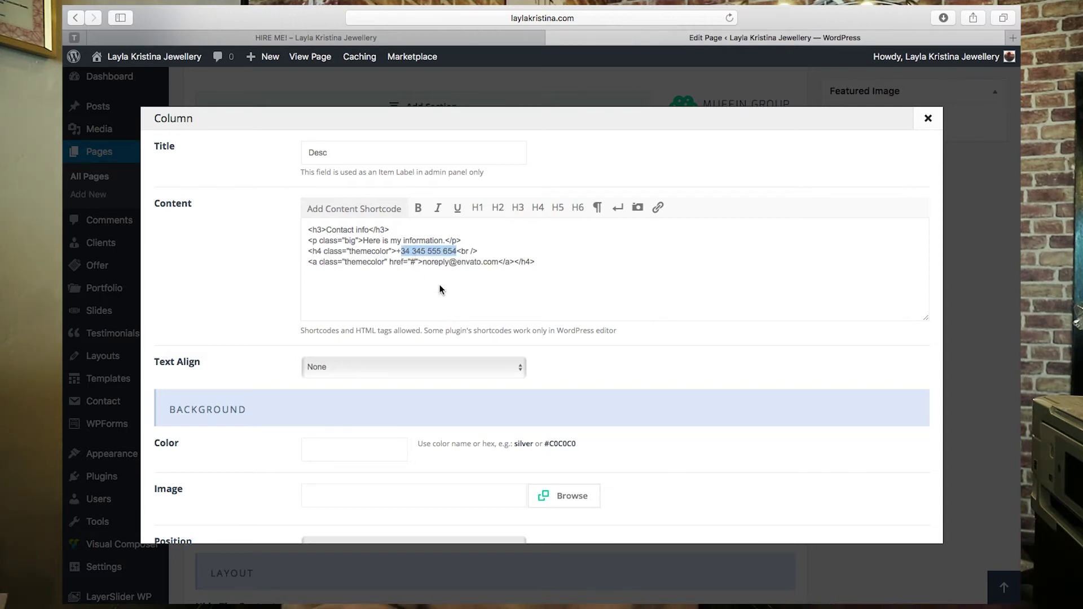
{"action": "left_click", "coordinate": [502, 266]}
{"action": "left_click_drag", "start_coordinate": [411, 263], "coordinate": [426, 265]}
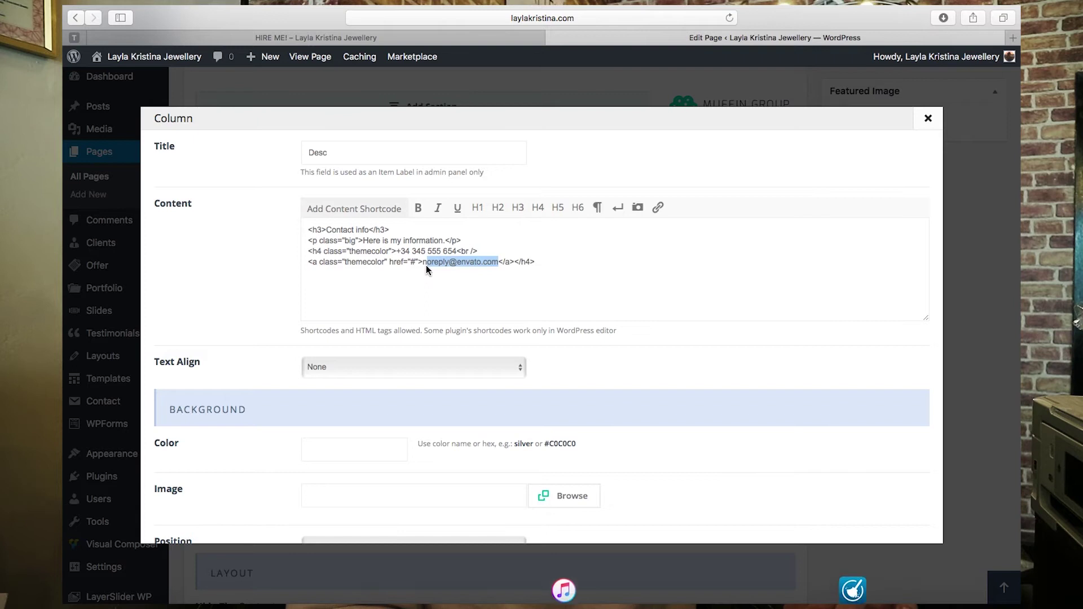
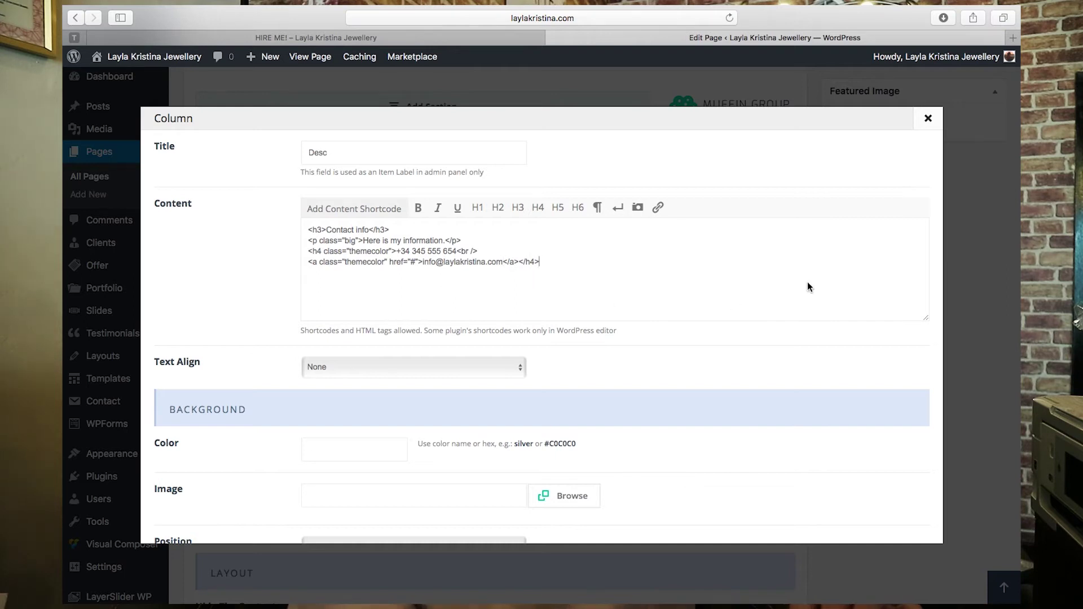
{"action": "scroll", "coordinate": [496, 370], "scroll_direction": "down", "scroll_amount": 6}
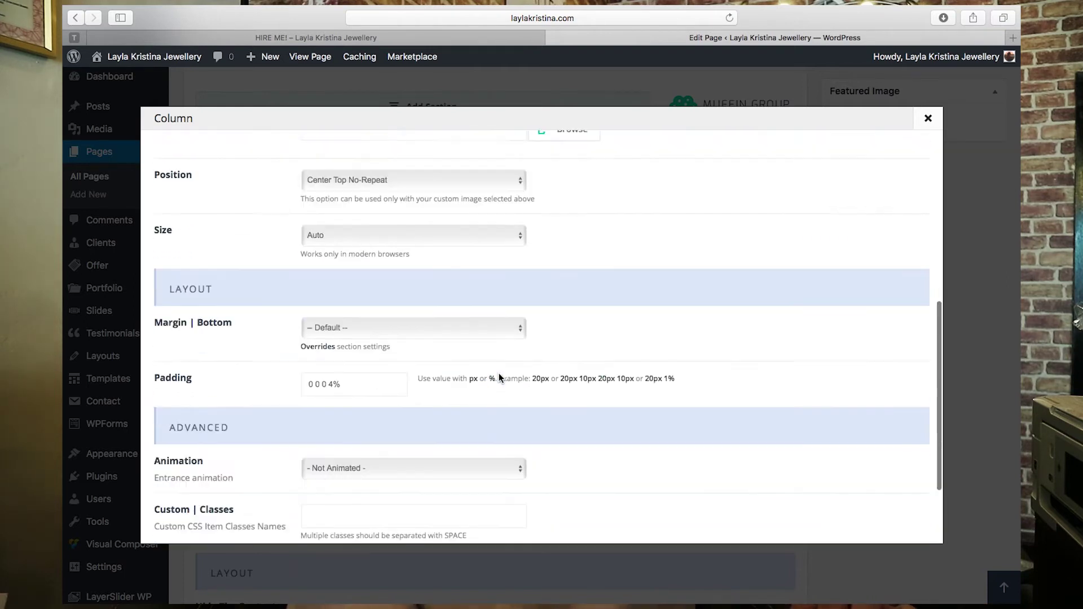
{"action": "scroll", "coordinate": [499, 373], "scroll_direction": "down", "scroll_amount": 4}
{"action": "left_click", "coordinate": [880, 514]}
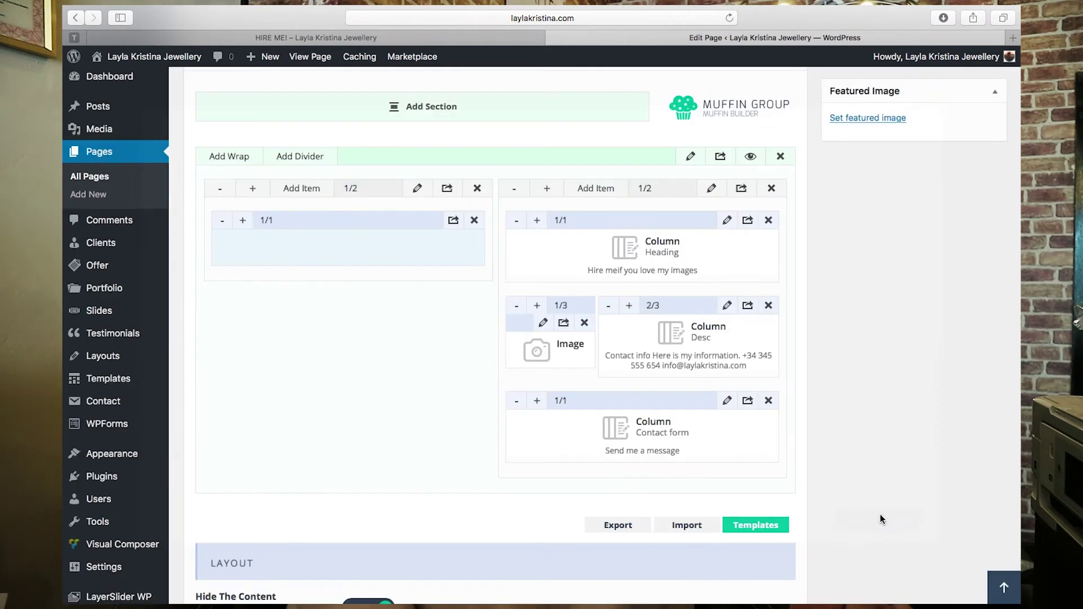
- Check the live Hire Me page, then open the Image item's settings
{"action": "left_click", "coordinate": [510, 42]}
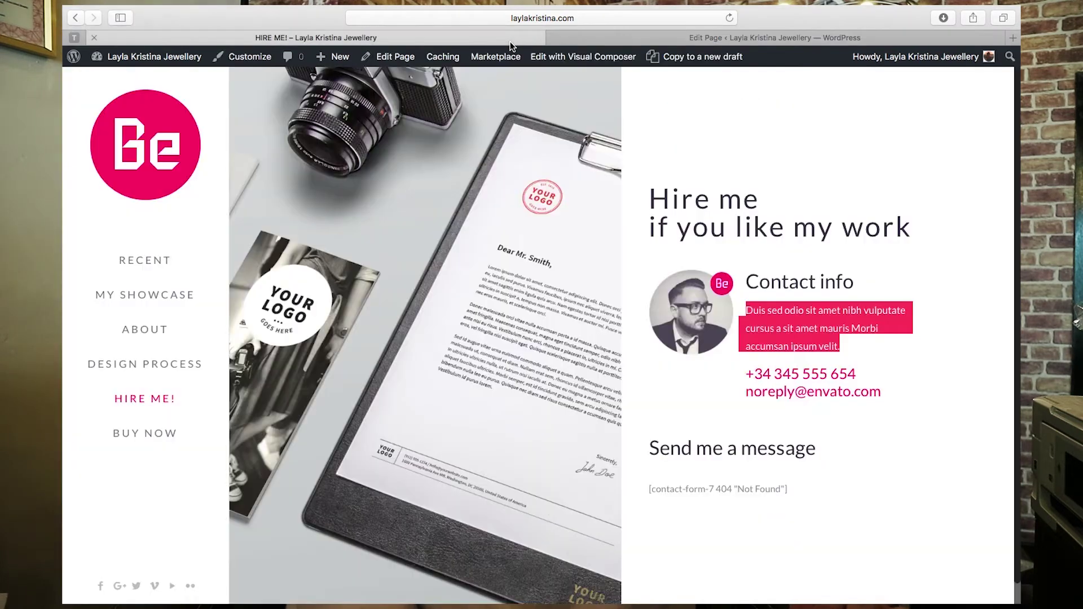
{"action": "left_click", "coordinate": [722, 39]}
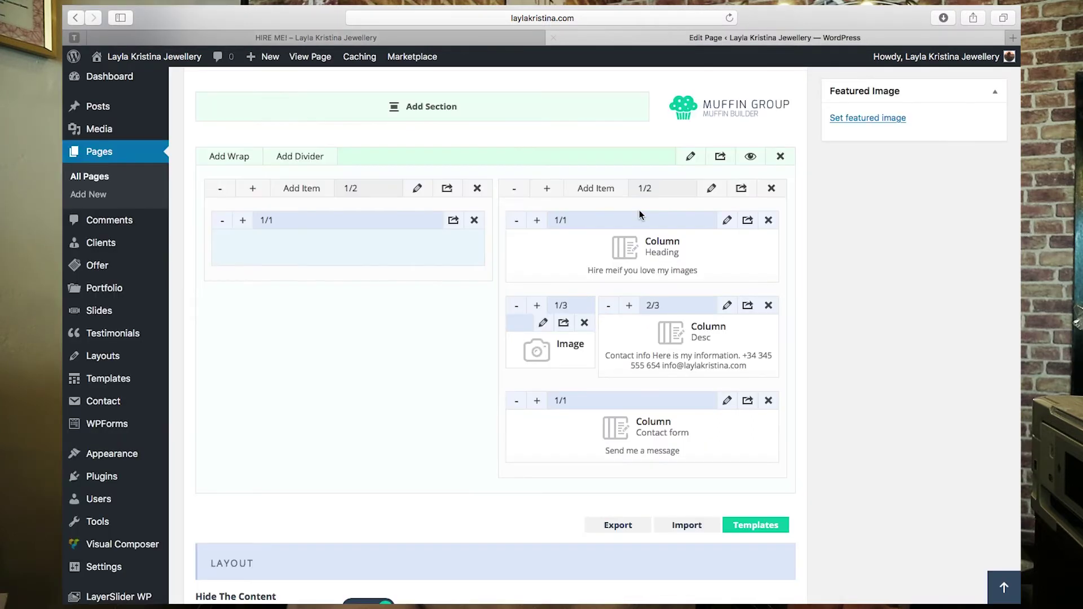
{"action": "left_click", "coordinate": [543, 323]}
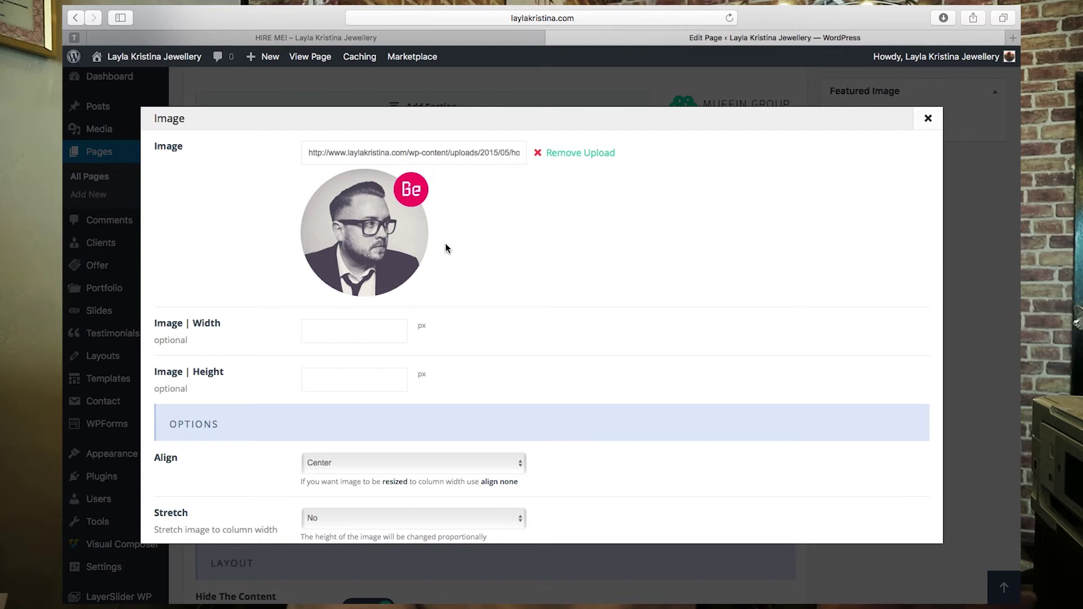
- Remove the Image item's portrait and search the computer for the 'zoe' icon file
{"action": "left_click", "coordinate": [566, 153]}
{"action": "left_click", "coordinate": [571, 160]}
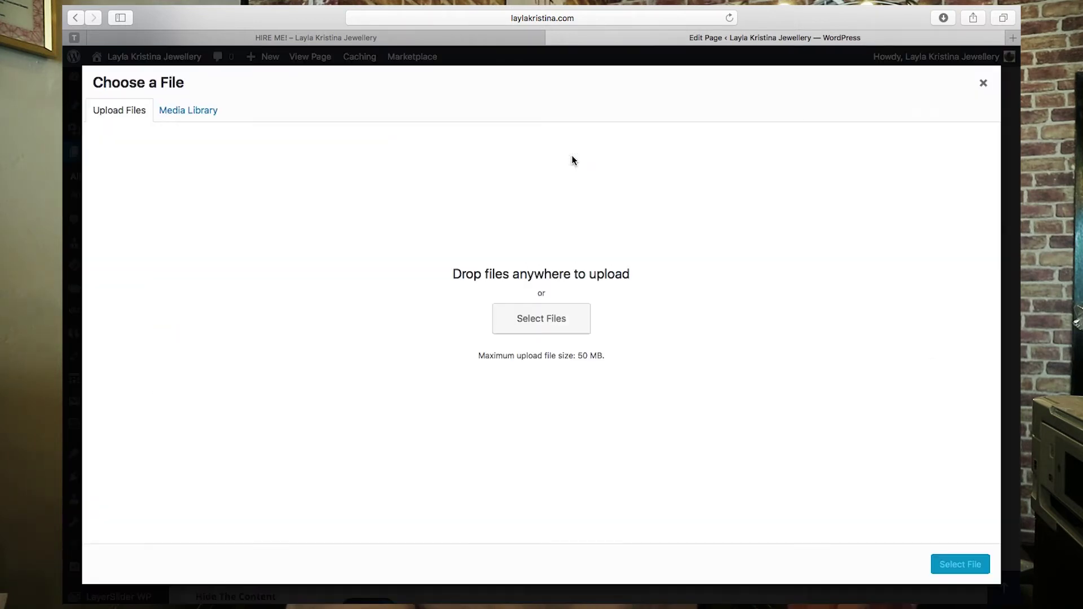
{"action": "left_click", "coordinate": [552, 319]}
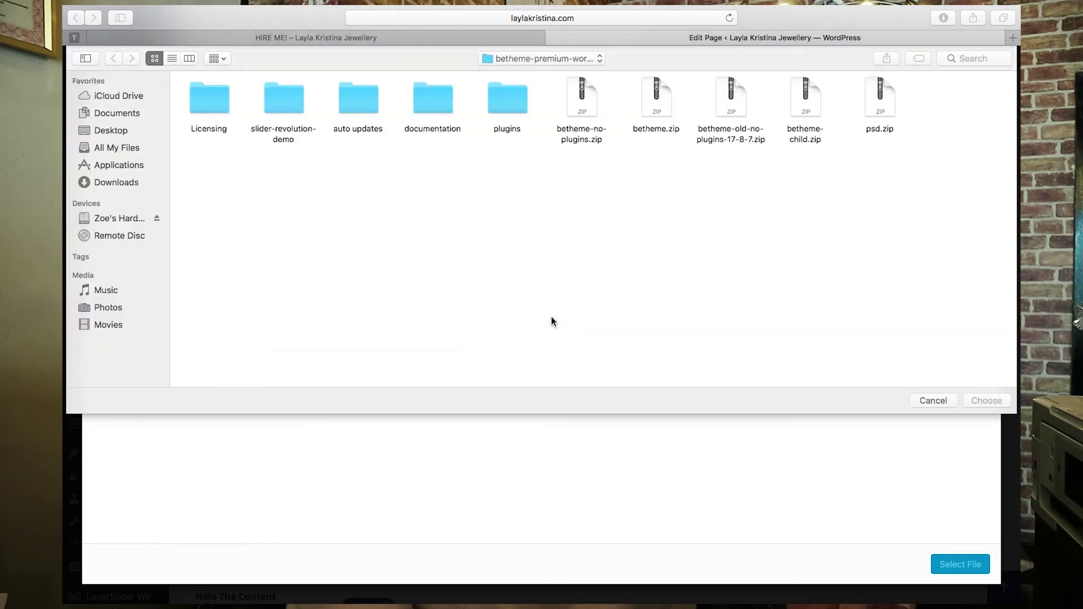
{"action": "left_click", "coordinate": [969, 62]}
{"action": "type", "text": "zoe"}
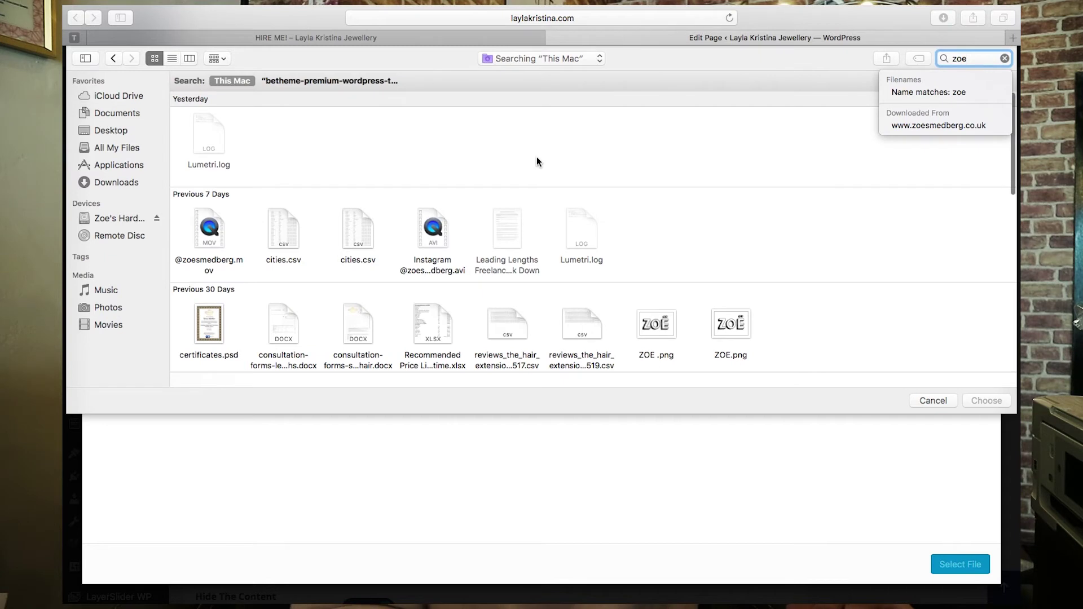
{"action": "scroll", "coordinate": [536, 161], "scroll_direction": "down", "scroll_amount": 5}
{"action": "scroll", "coordinate": [537, 161], "scroll_direction": "down", "scroll_amount": 4}
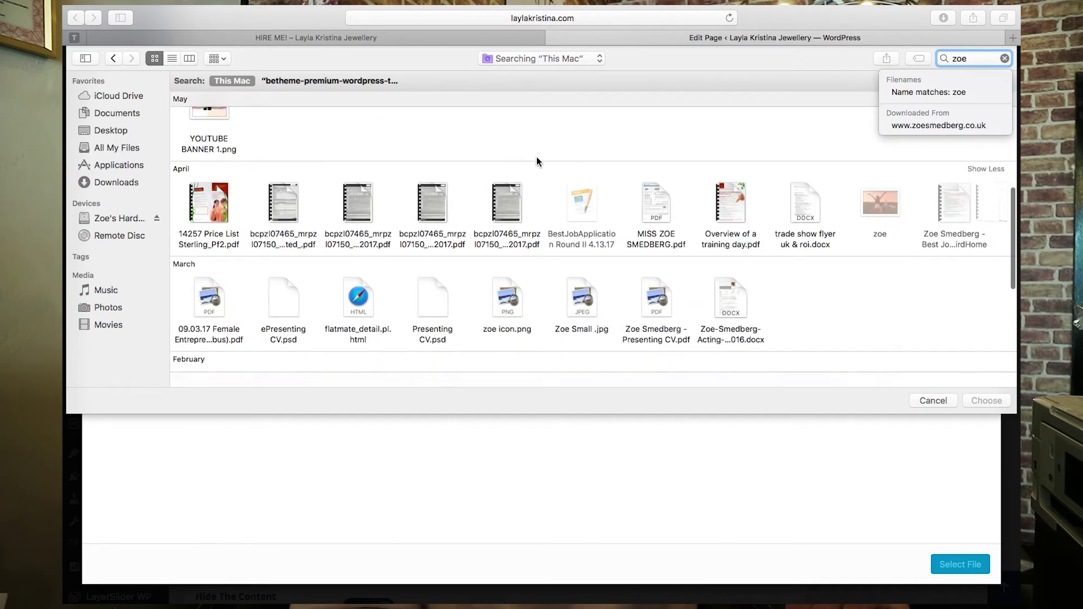
{"action": "left_click", "coordinate": [507, 299]}
- Upload zoe-icon.png, set it as the Image item's picture, and save the item
{"action": "left_click", "coordinate": [986, 400]}
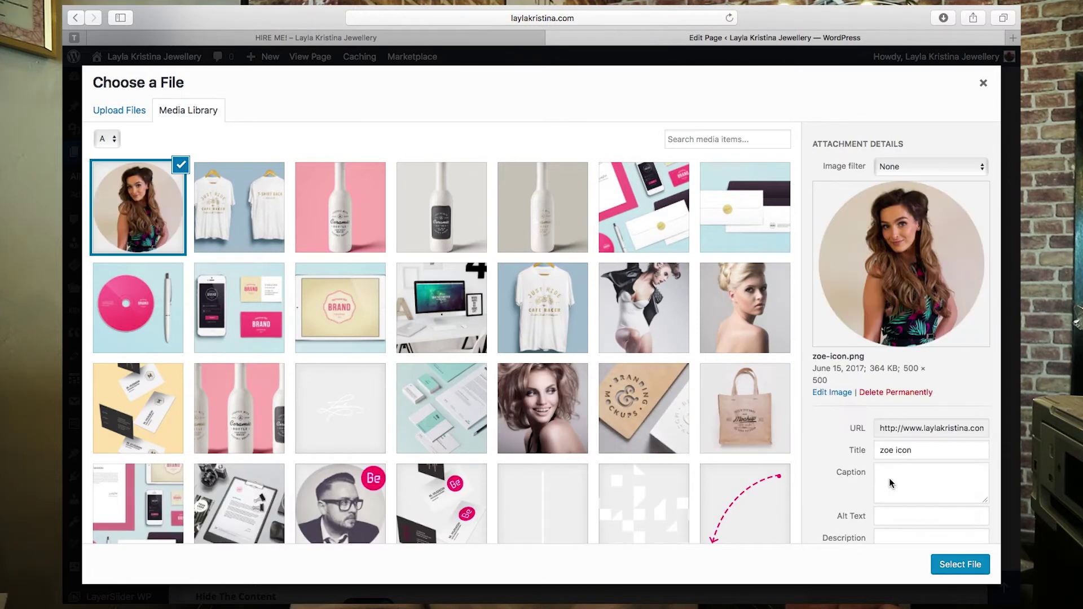
{"action": "scroll", "coordinate": [869, 487], "scroll_direction": "down", "scroll_amount": 3}
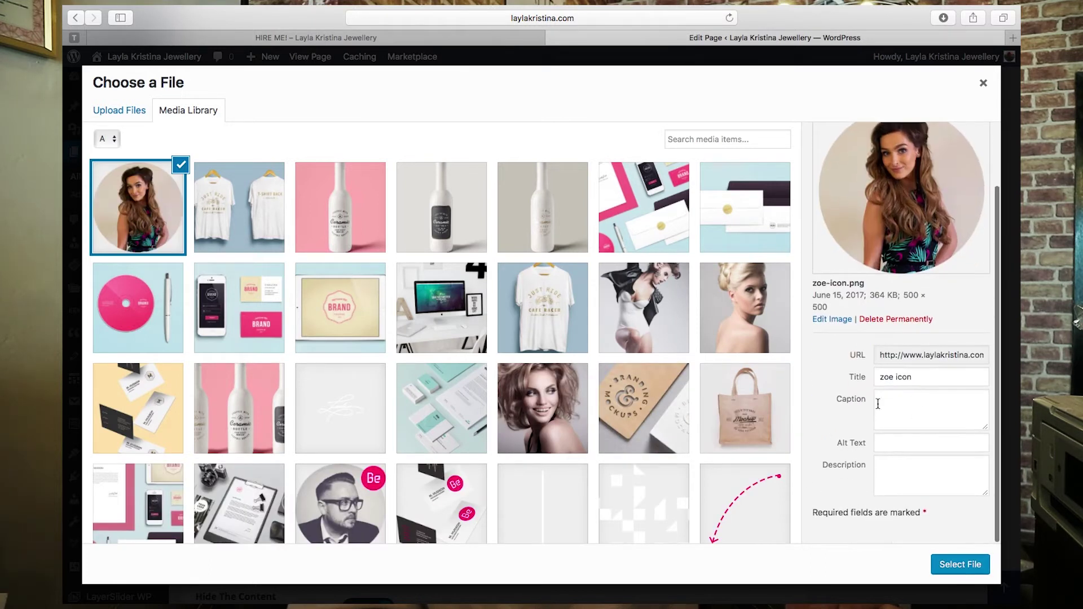
{"action": "left_click", "coordinate": [912, 407]}
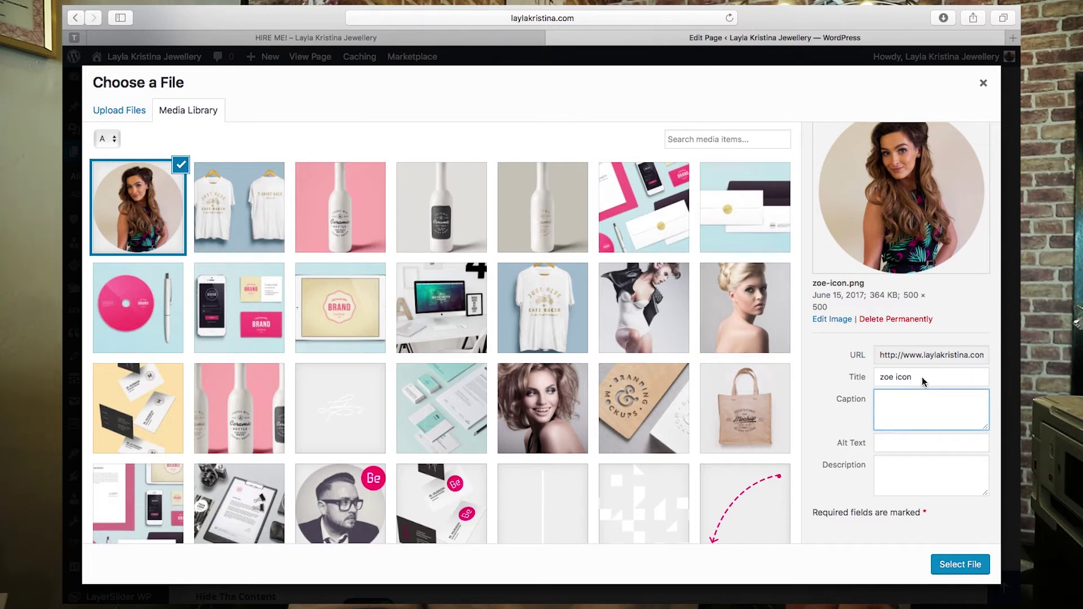
{"action": "left_click_drag", "start_coordinate": [924, 382], "coordinate": [846, 380]}
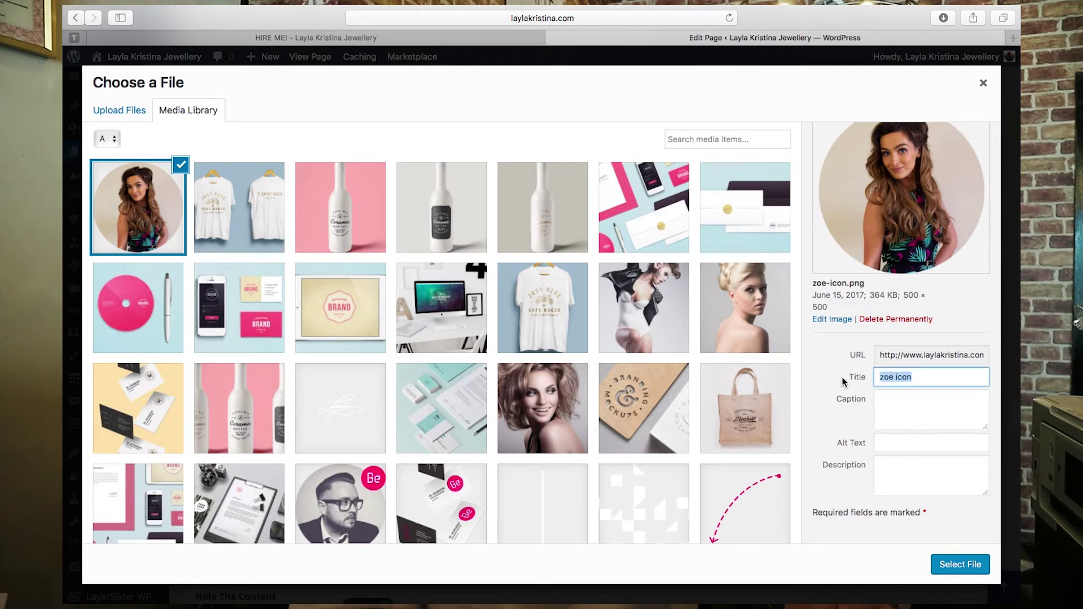
{"action": "left_click", "coordinate": [957, 569]}
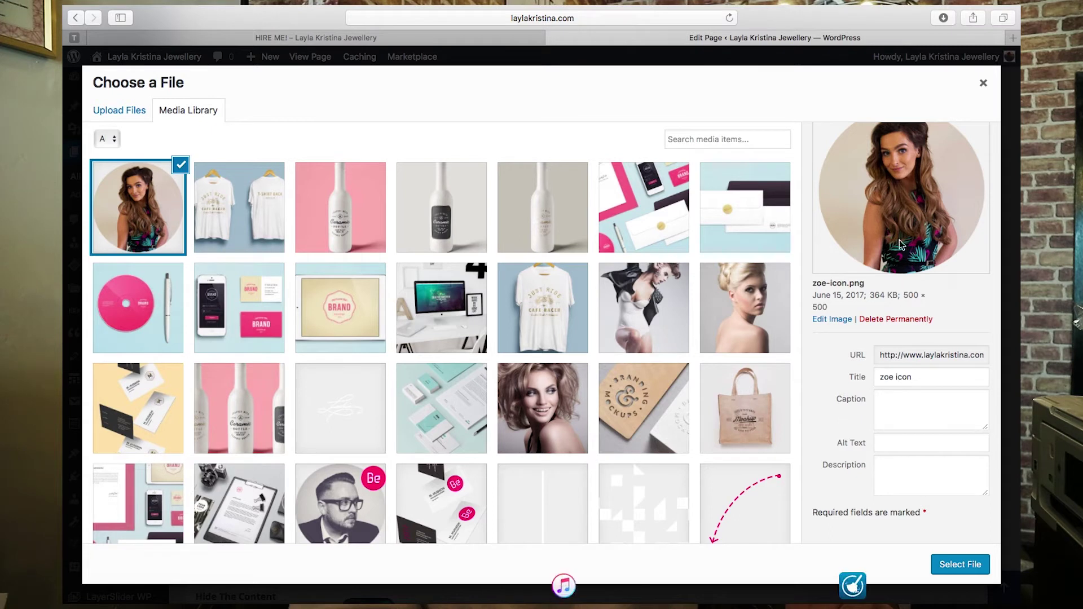
{"action": "left_click", "coordinate": [957, 564]}
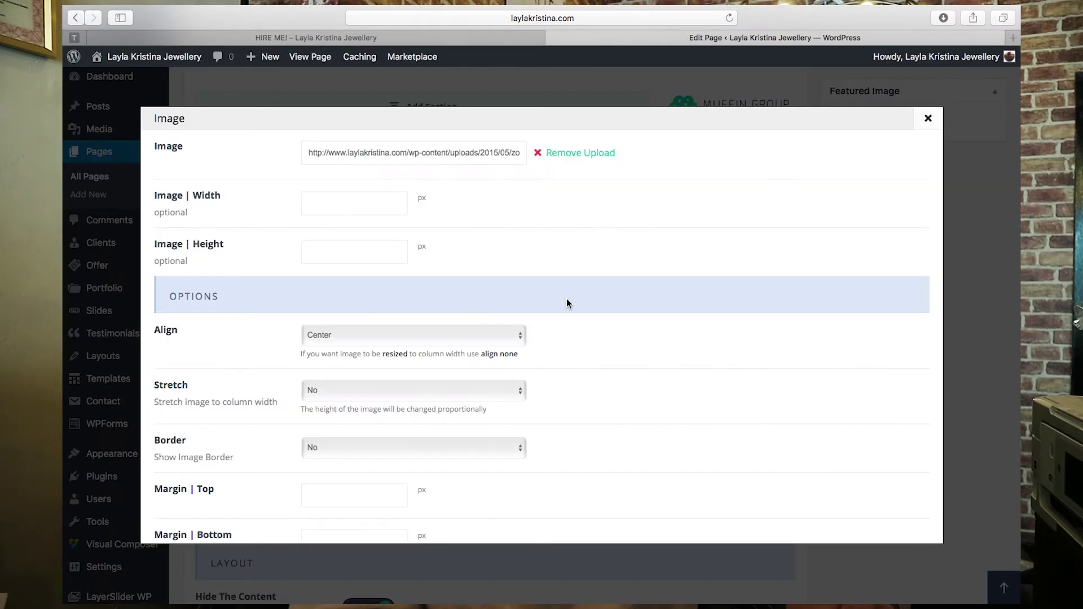
{"action": "scroll", "coordinate": [591, 314], "scroll_direction": "down", "scroll_amount": 5}
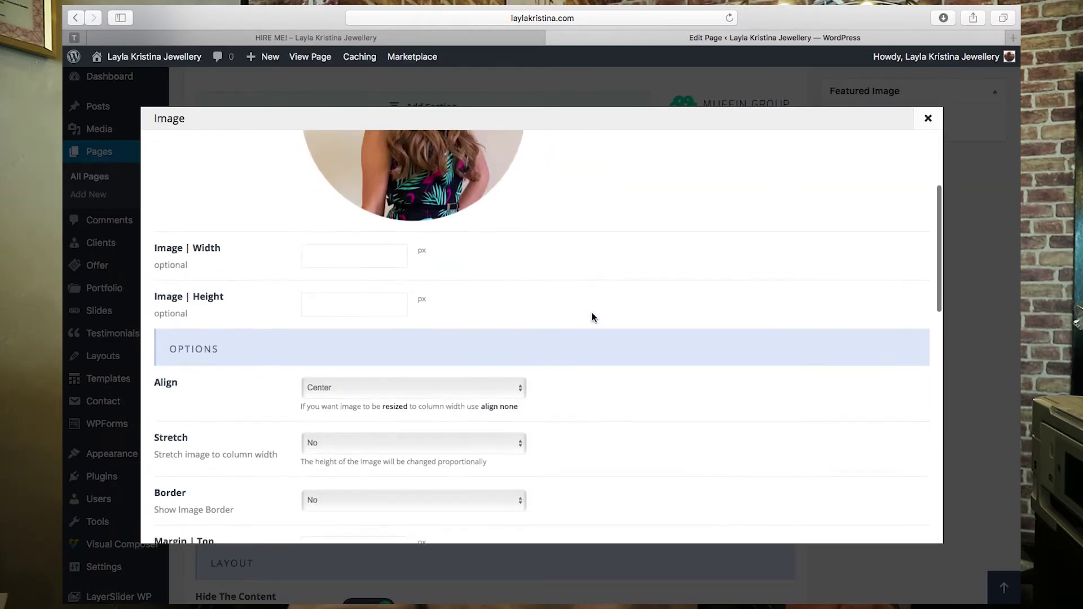
{"action": "scroll", "coordinate": [617, 326], "scroll_direction": "down", "scroll_amount": 4}
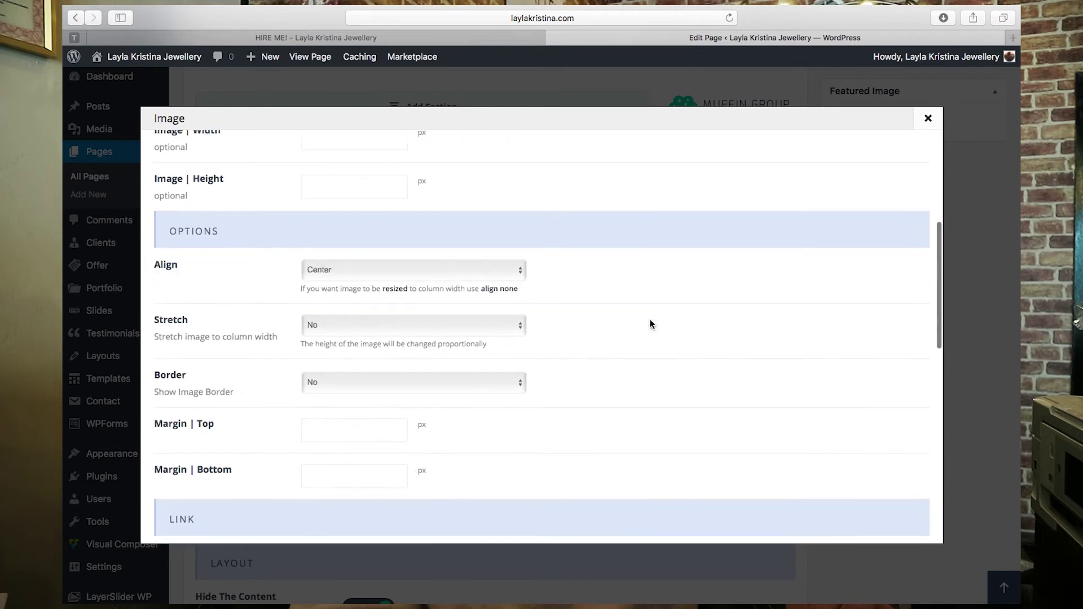
{"action": "scroll", "coordinate": [682, 423], "scroll_direction": "down", "scroll_amount": 20}
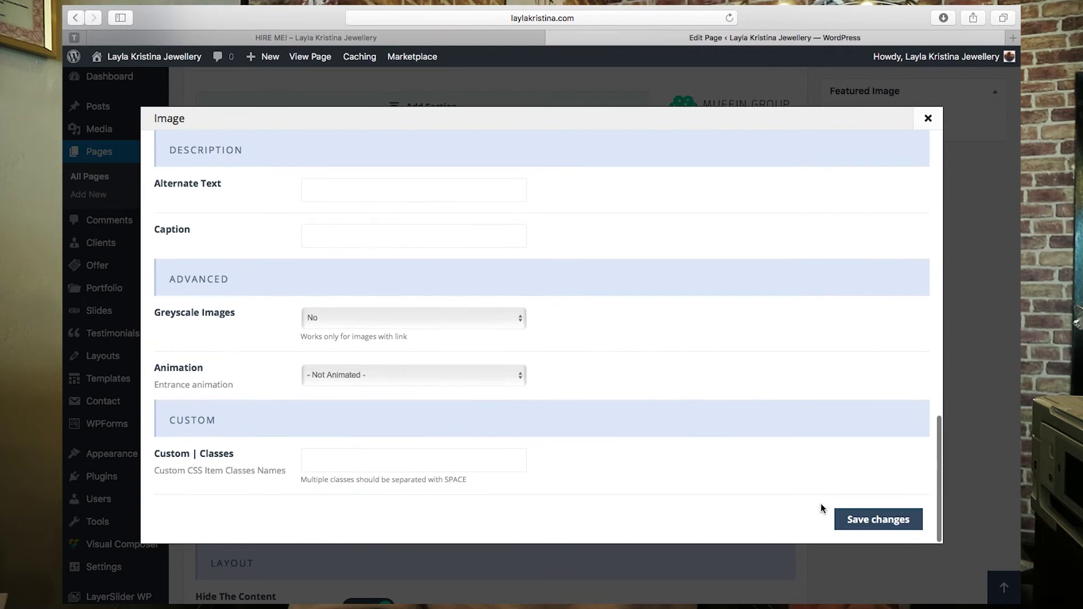
{"action": "left_click", "coordinate": [863, 517]}
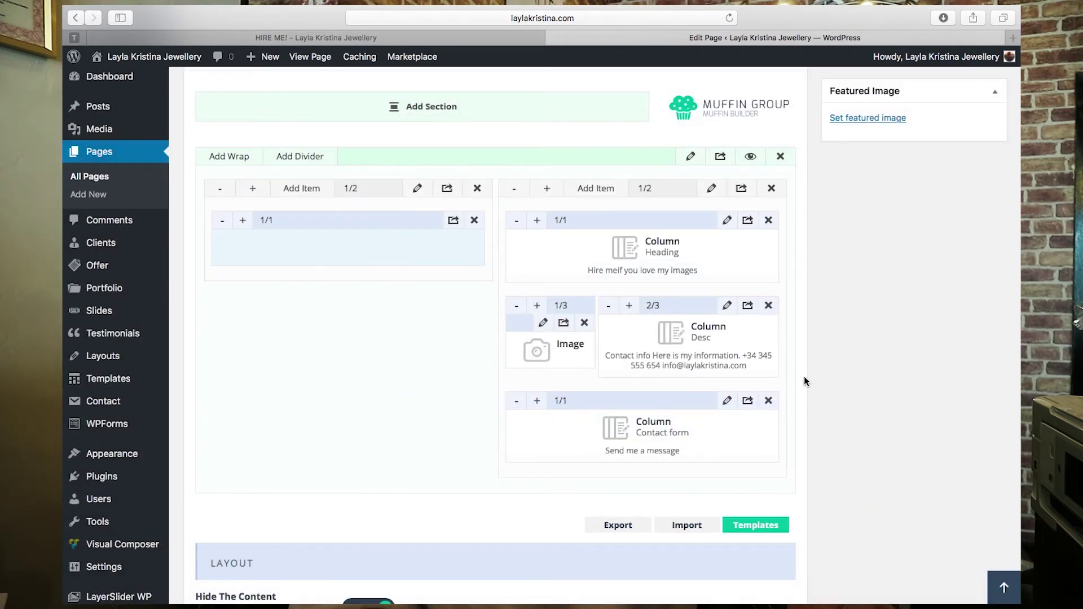
- Review the contact form heading text on the live Hire Me page
{"action": "left_click", "coordinate": [501, 42]}
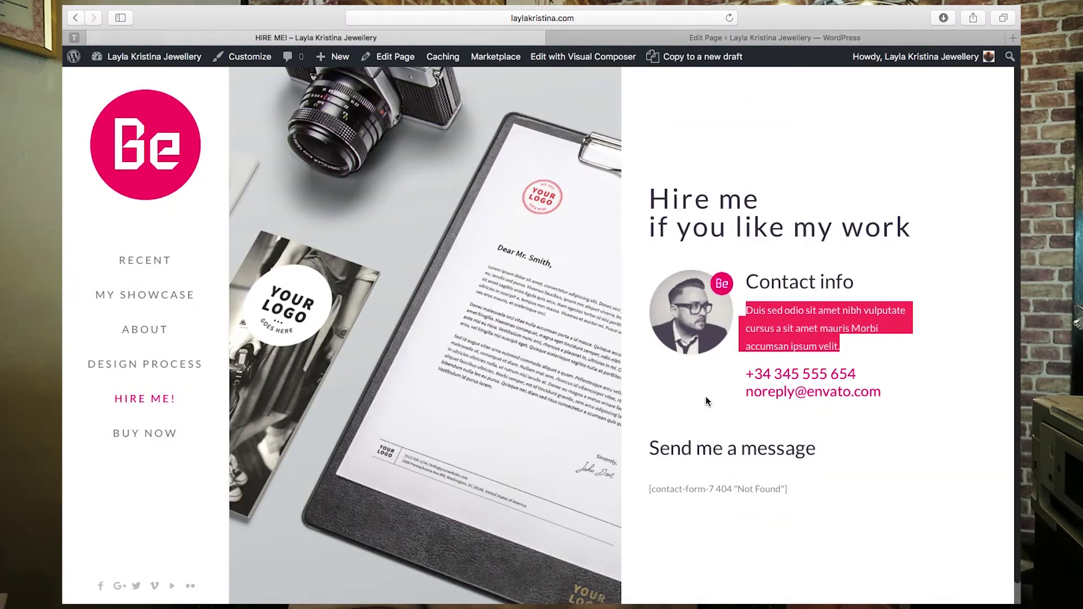
{"action": "scroll", "coordinate": [821, 451], "scroll_direction": "down", "scroll_amount": 1}
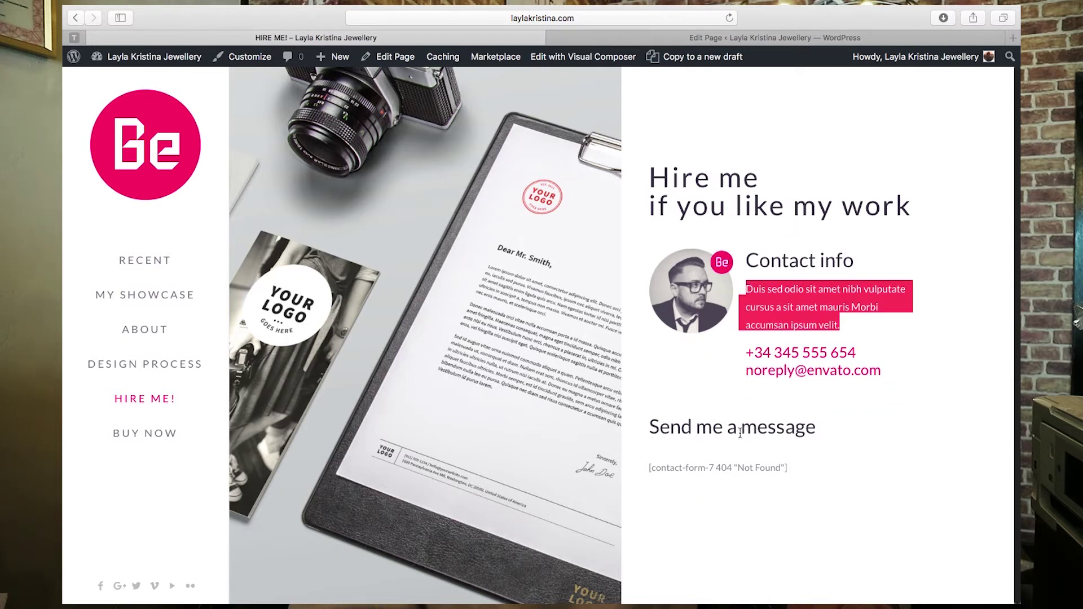
{"action": "left_click_drag", "start_coordinate": [649, 468], "coordinate": [802, 483]}
{"action": "left_click", "coordinate": [799, 471]}
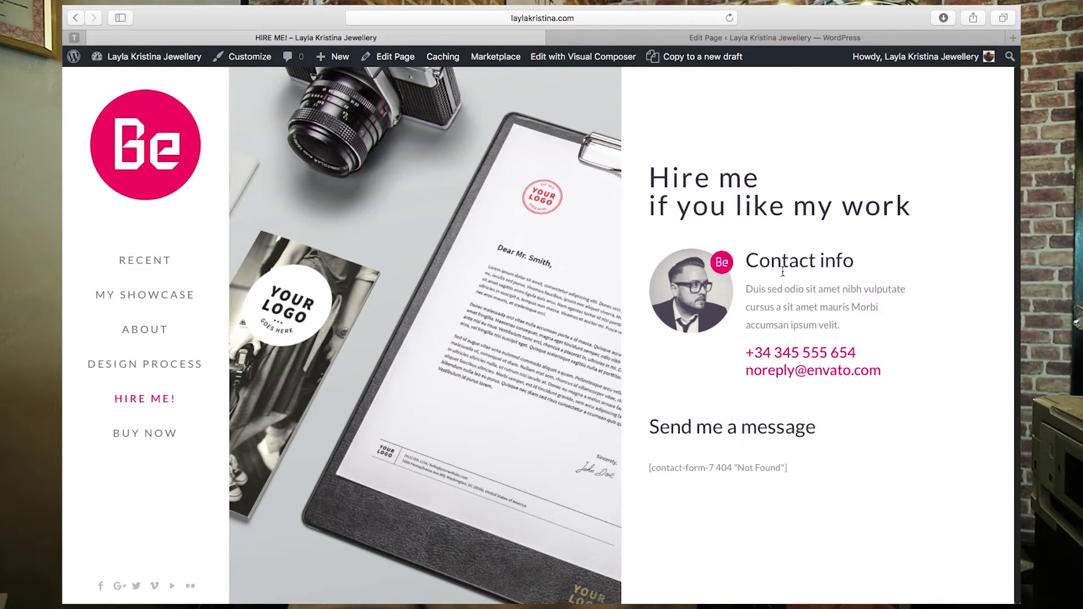
{"action": "left_click", "coordinate": [754, 37]}
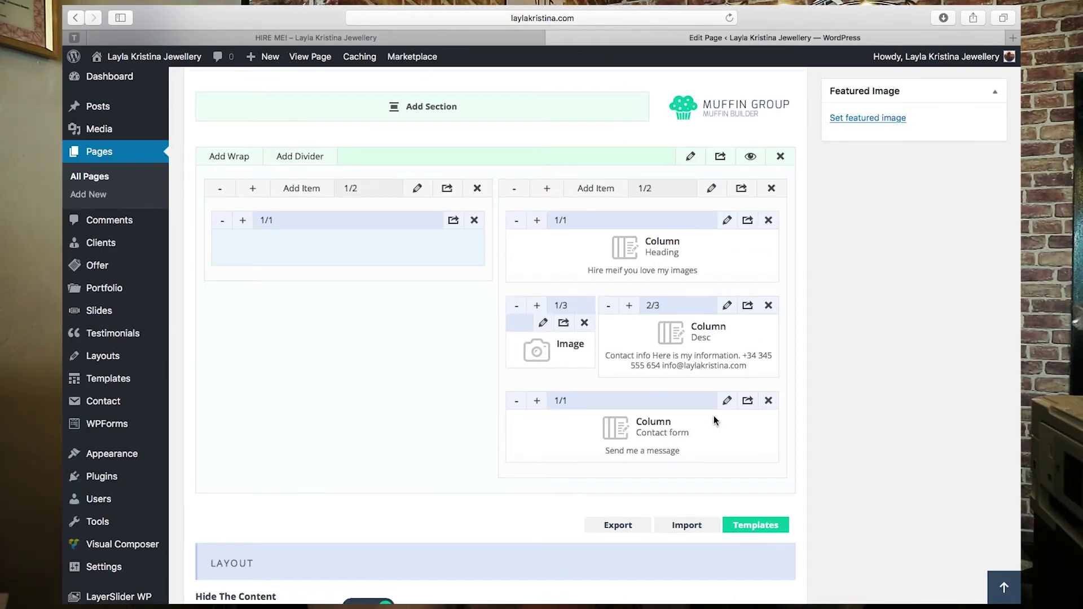
- Change the Contact form heading to 'Send me a message here!' and save it
{"action": "left_click", "coordinate": [726, 402]}
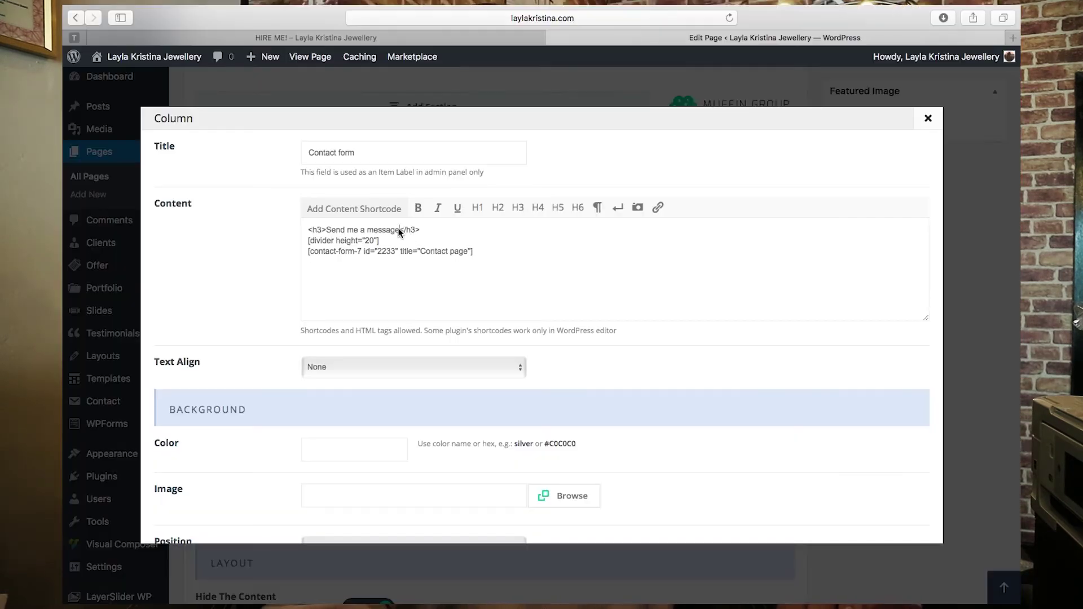
{"action": "type", "text": "re!"}
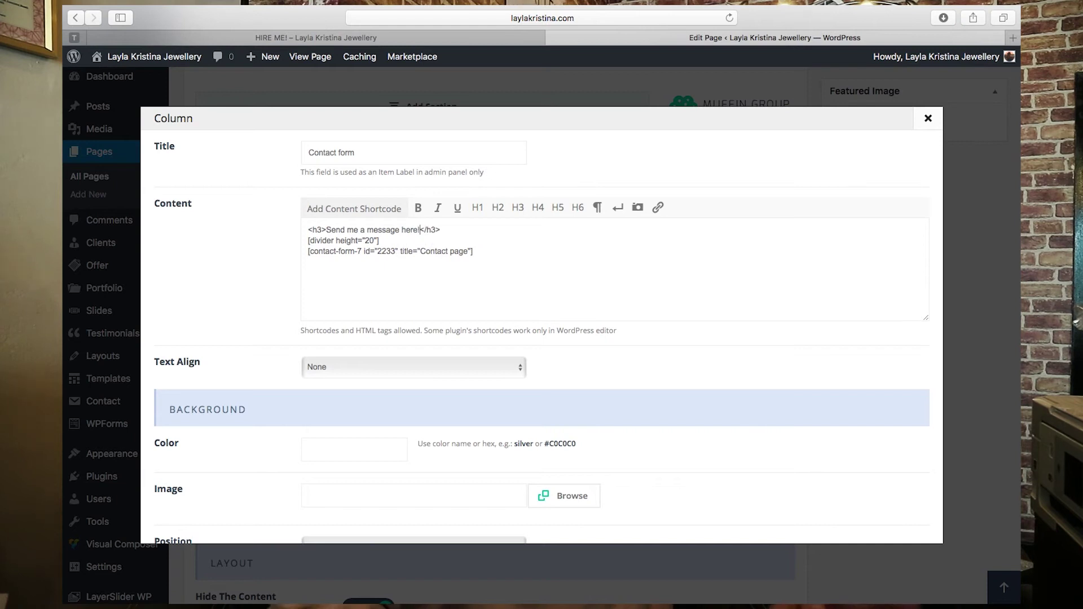
{"action": "scroll", "coordinate": [621, 279], "scroll_direction": "down", "scroll_amount": 10}
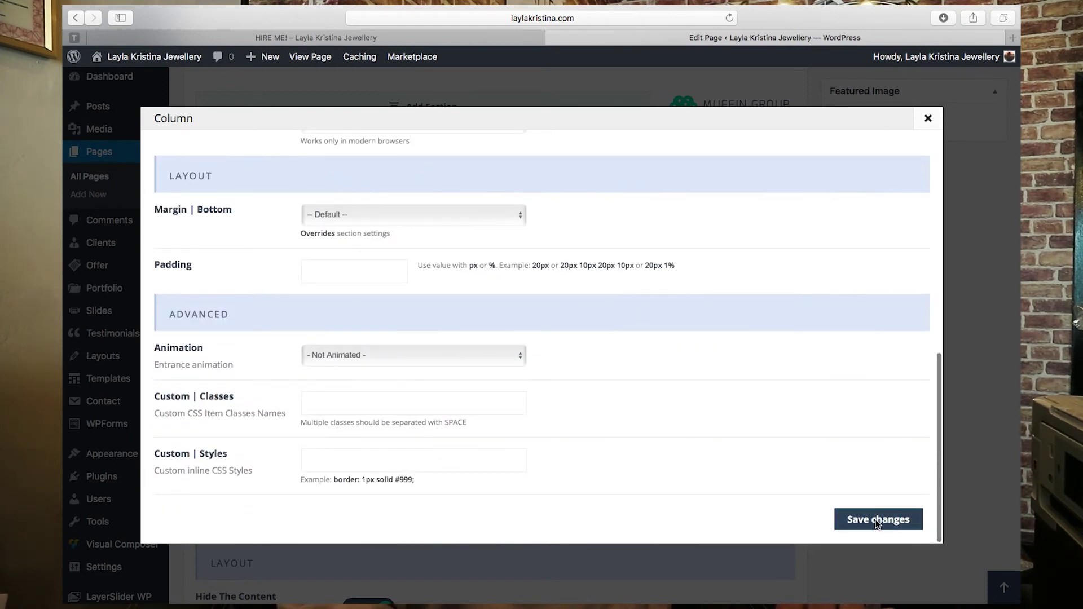
{"action": "left_click", "coordinate": [876, 520]}
{"action": "scroll", "coordinate": [869, 360], "scroll_direction": "down", "scroll_amount": 4}
{"action": "scroll", "coordinate": [868, 361], "scroll_direction": "up", "scroll_amount": 6}
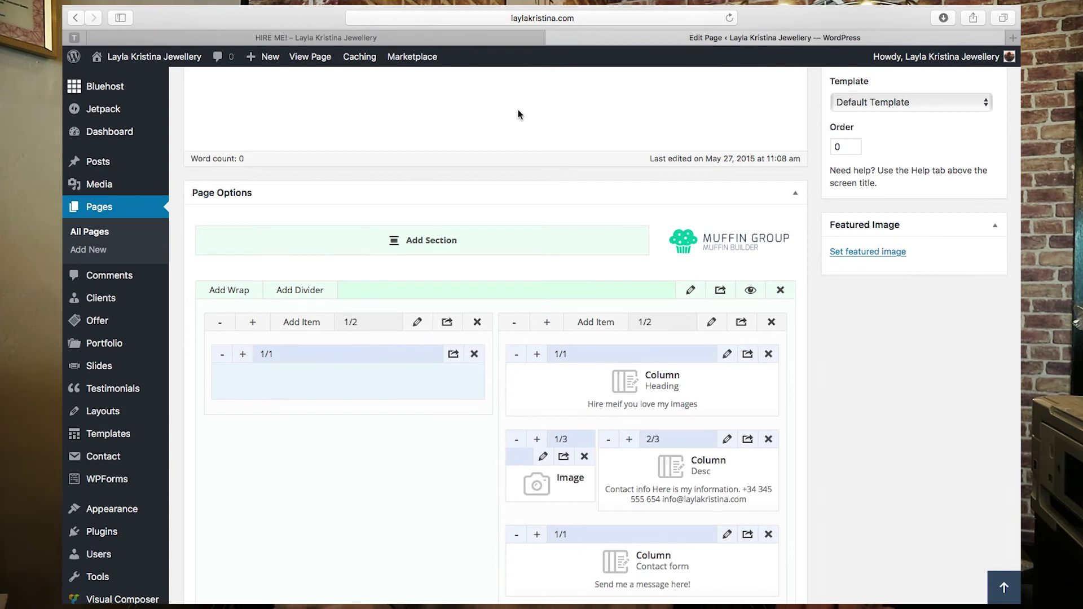
{"action": "left_click", "coordinate": [475, 37]}
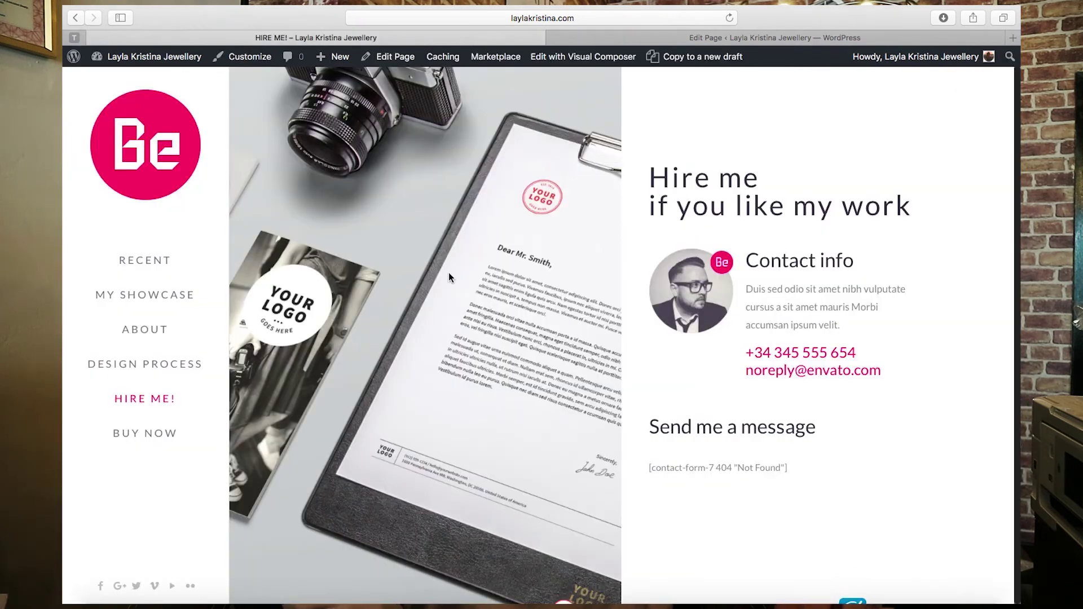
{"action": "scroll", "coordinate": [448, 272], "scroll_direction": "down", "scroll_amount": 1}
{"action": "left_click", "coordinate": [754, 37]}
{"action": "left_click", "coordinate": [690, 291]}
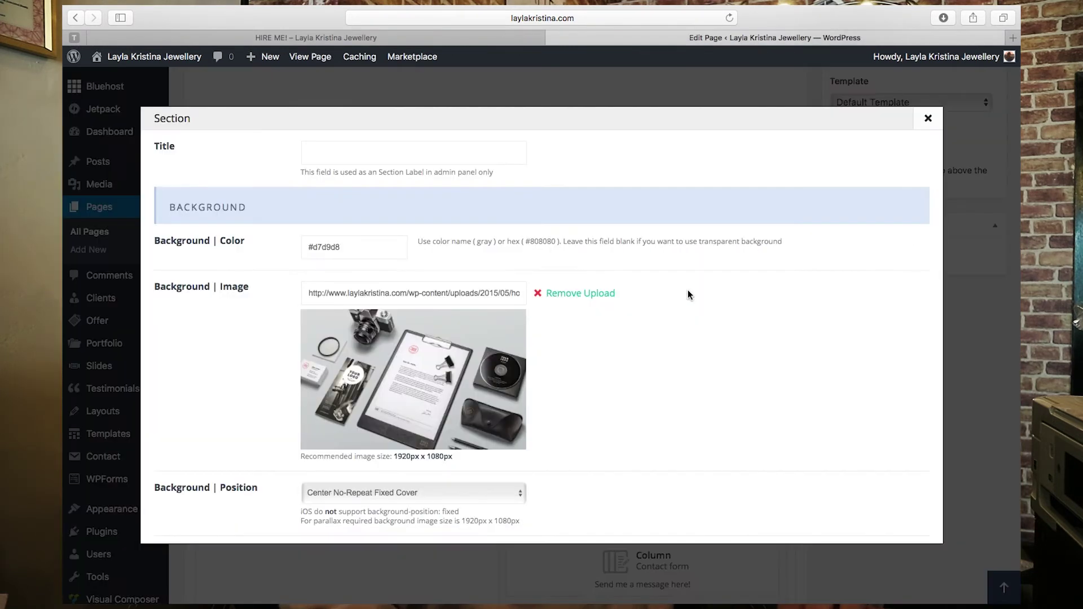
{"action": "scroll", "coordinate": [510, 448], "scroll_direction": "up", "scroll_amount": 1}
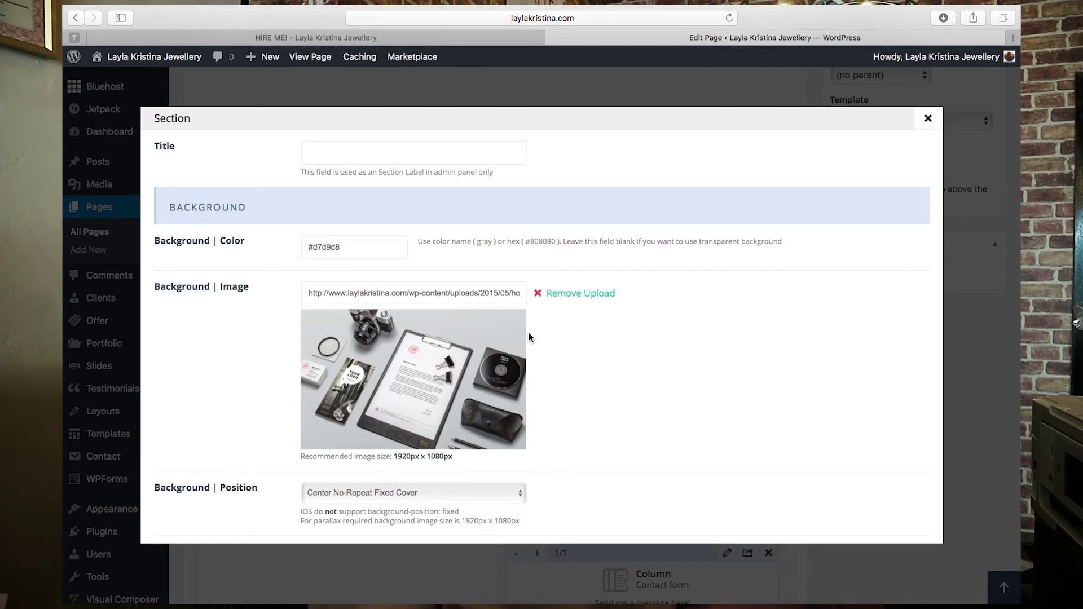
{"action": "scroll", "coordinate": [631, 356], "scroll_direction": "down", "scroll_amount": 2}
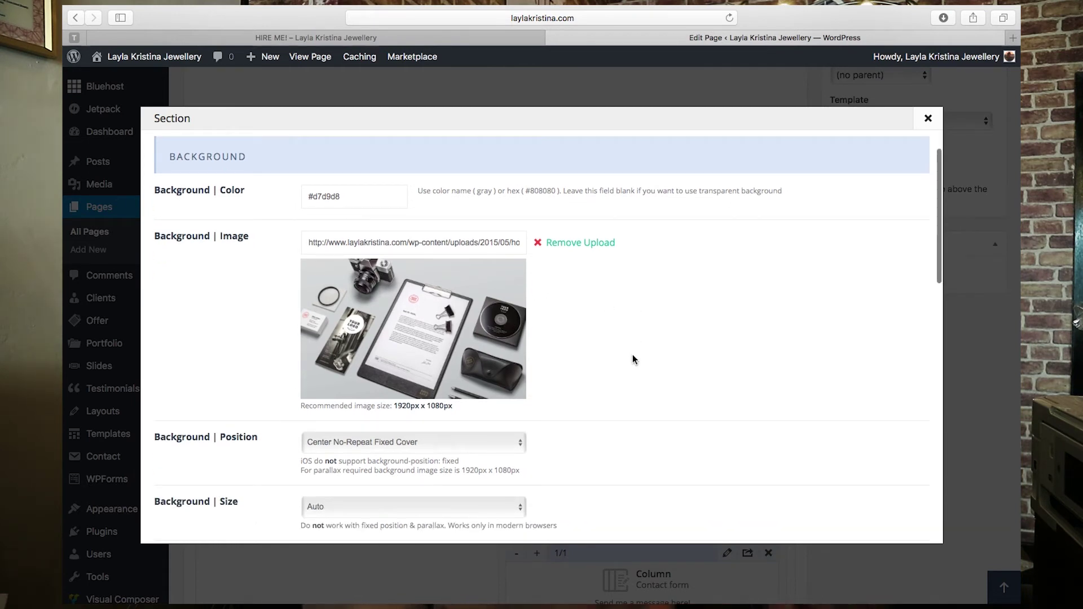
{"action": "scroll", "coordinate": [632, 358], "scroll_direction": "down", "scroll_amount": 6}
{"action": "scroll", "coordinate": [632, 359], "scroll_direction": "down", "scroll_amount": 8}
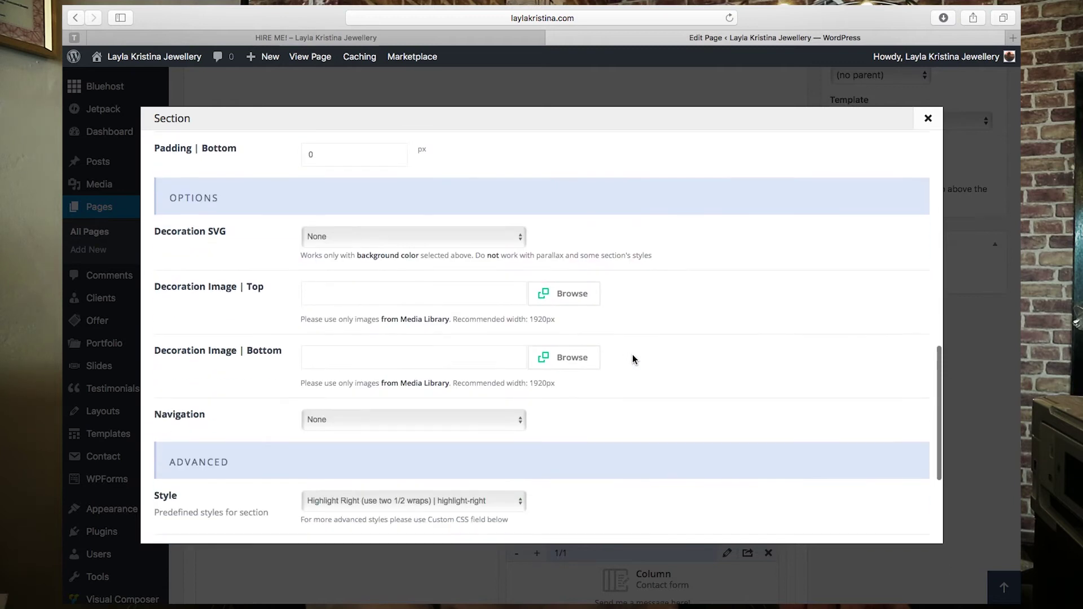
{"action": "left_click", "coordinate": [862, 517]}
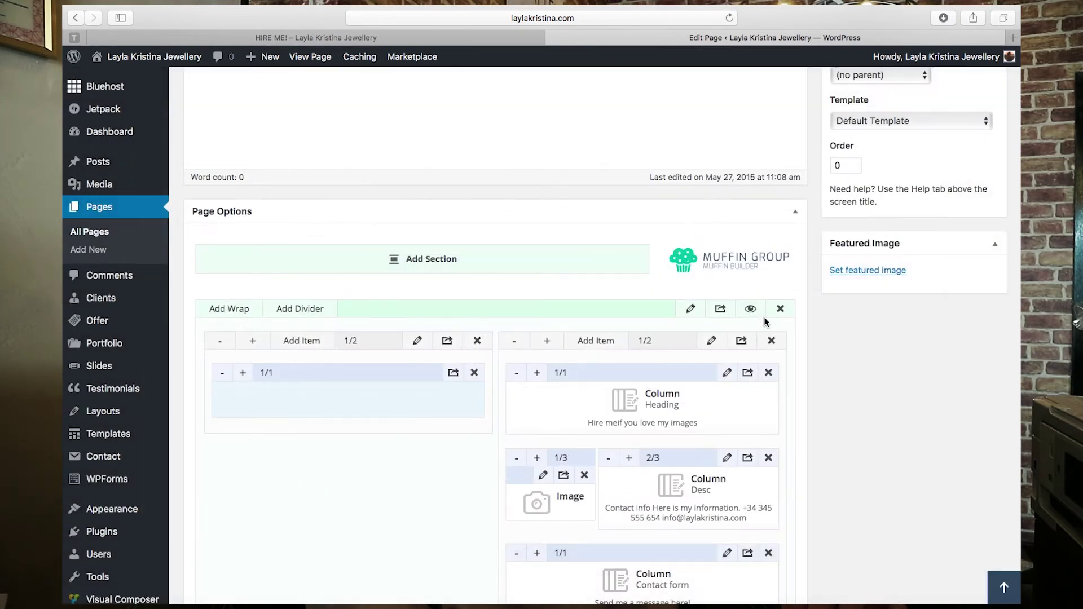
{"action": "scroll", "coordinate": [772, 318], "scroll_direction": "up", "scroll_amount": 5}
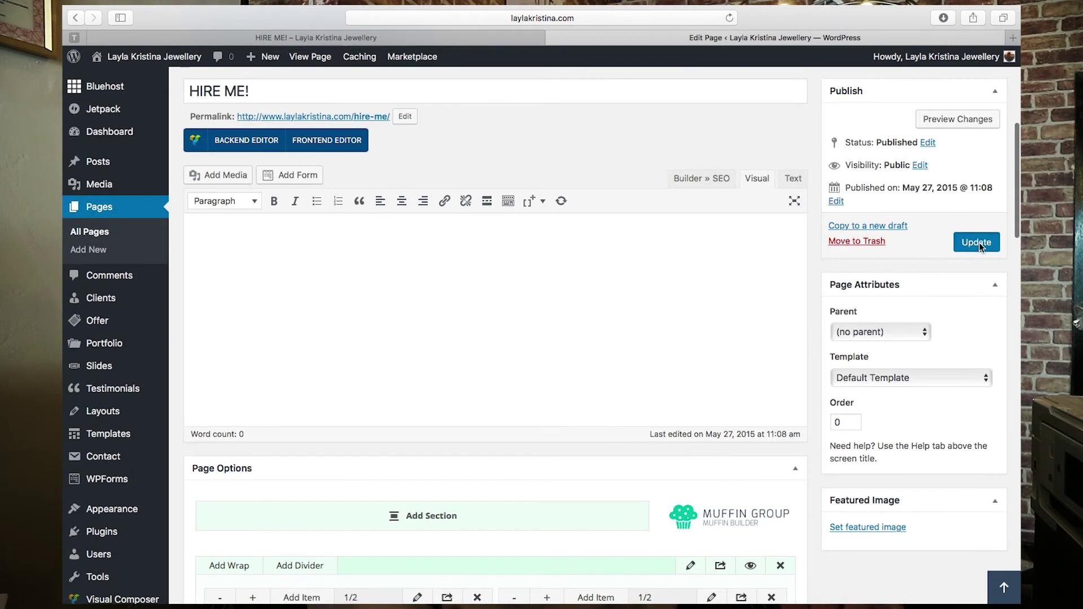
- Update the Hire Me page, then go to BeTheme Options' Header & Subheader section
{"action": "key", "text": "ctrl+shift+Tab"}
{"action": "left_click", "coordinate": [729, 18]}
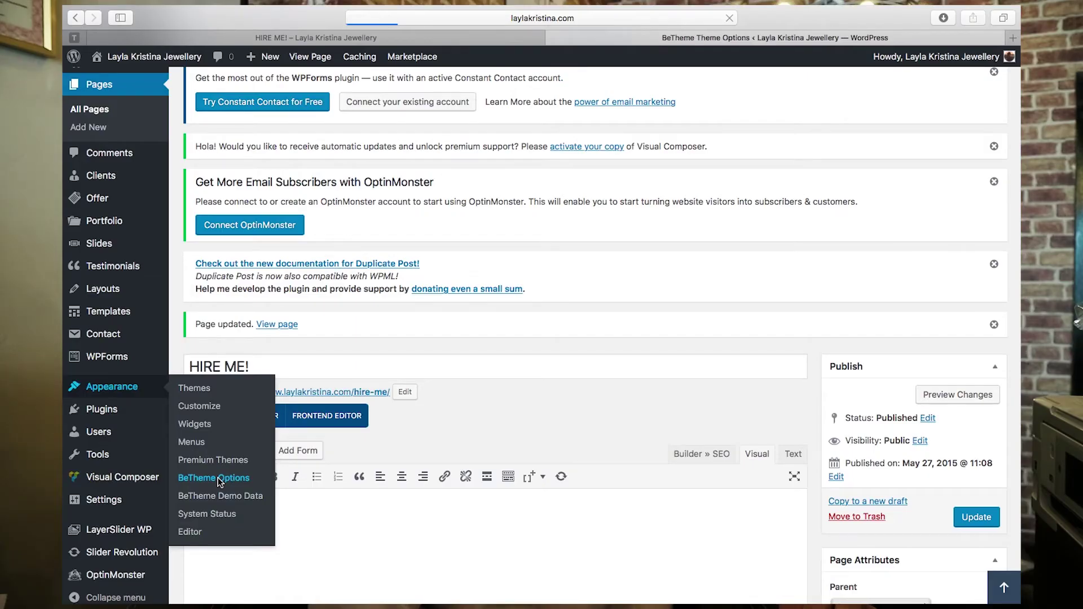
{"action": "scroll", "coordinate": [286, 477], "scroll_direction": "down", "scroll_amount": 5}
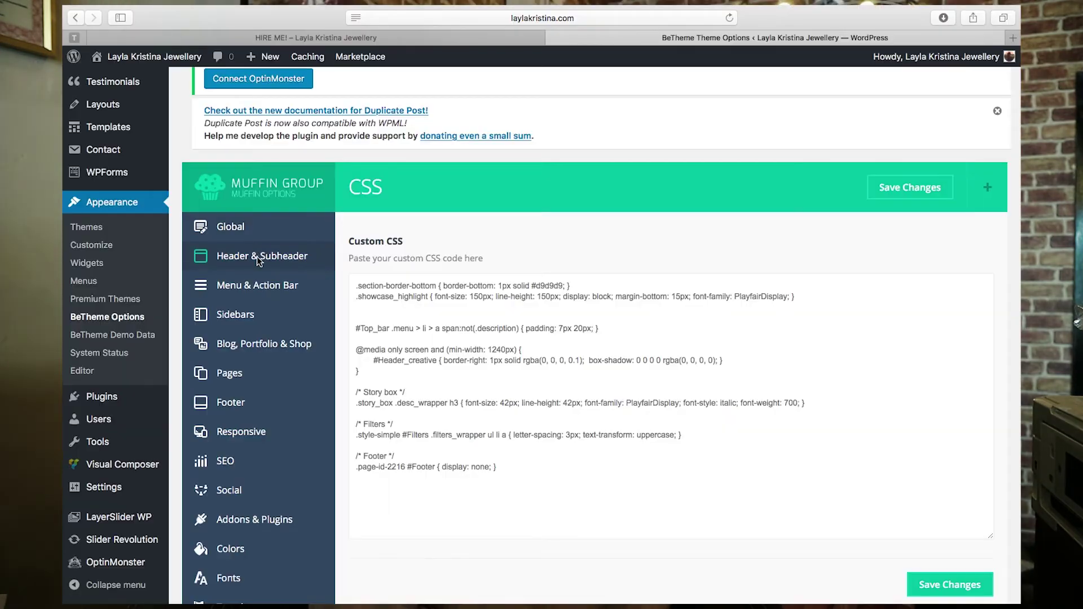
{"action": "left_click", "coordinate": [257, 259]}
- In Global > Logo, remove the current logo and open the media library
{"action": "left_click", "coordinate": [249, 227]}
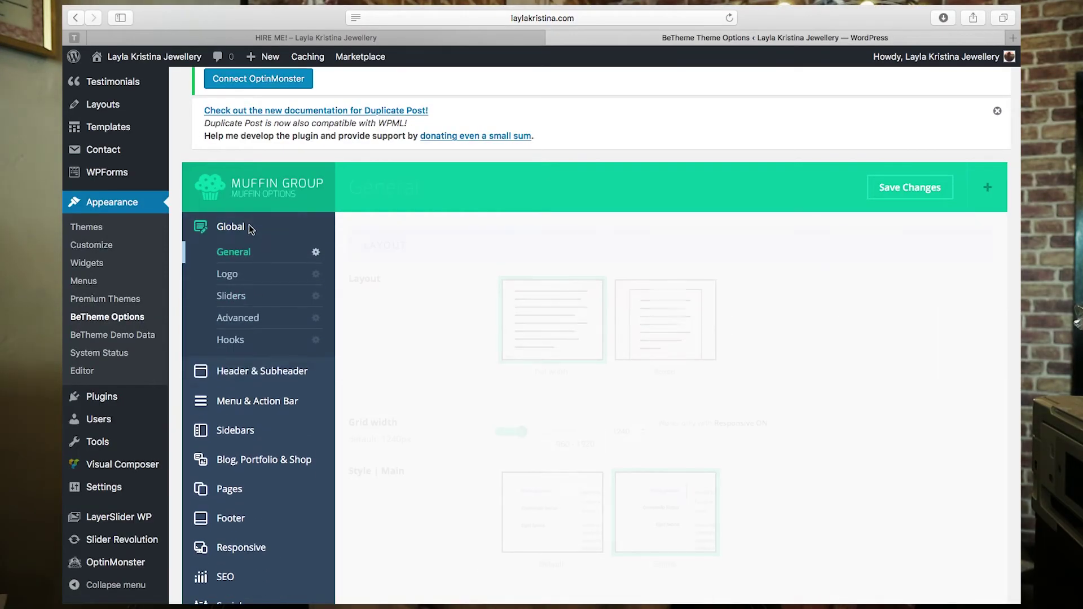
{"action": "left_click", "coordinate": [237, 276]}
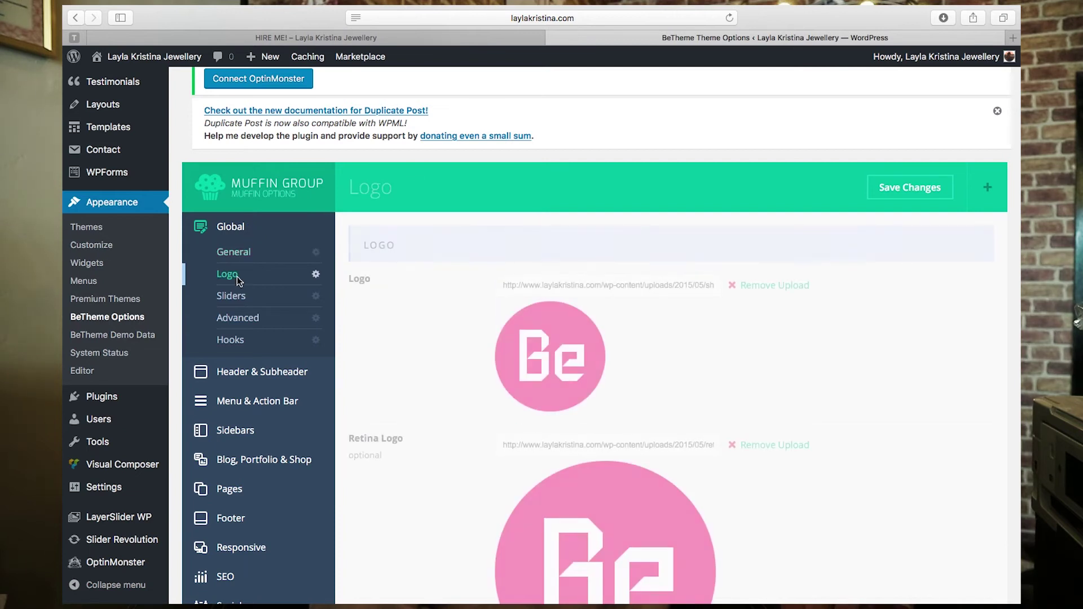
{"action": "scroll", "coordinate": [407, 341], "scroll_direction": "down", "scroll_amount": 3}
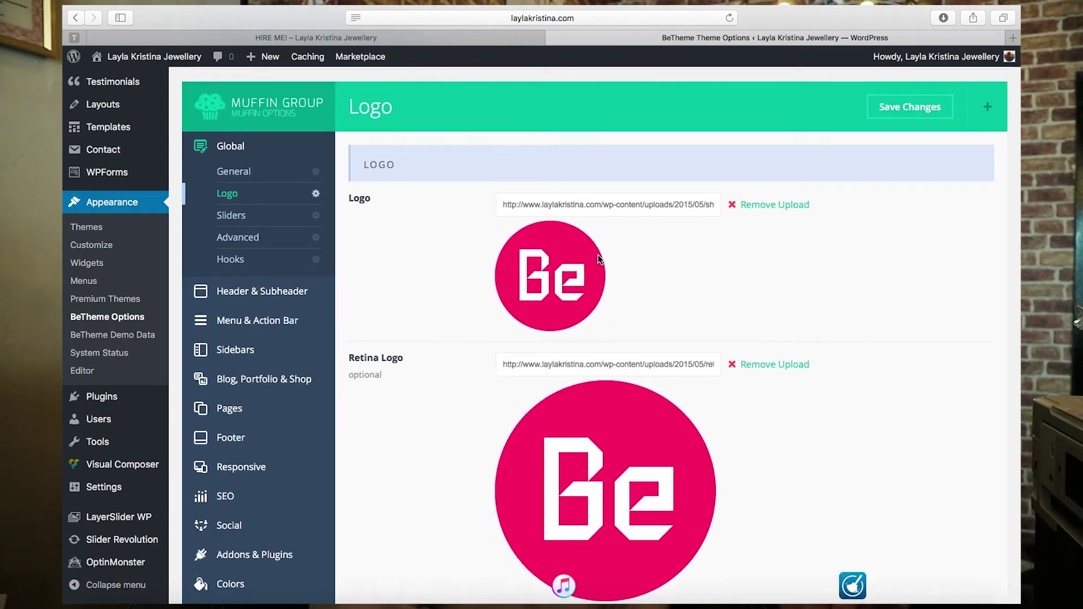
{"action": "left_click", "coordinate": [773, 205]}
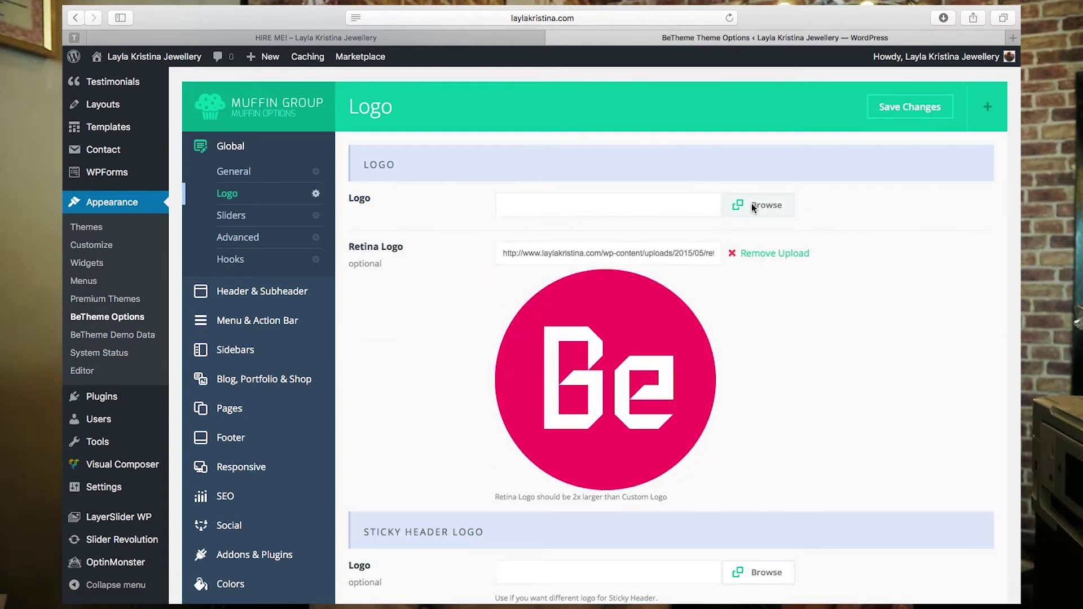
{"action": "left_click", "coordinate": [751, 203]}
{"action": "left_click", "coordinate": [126, 113]}
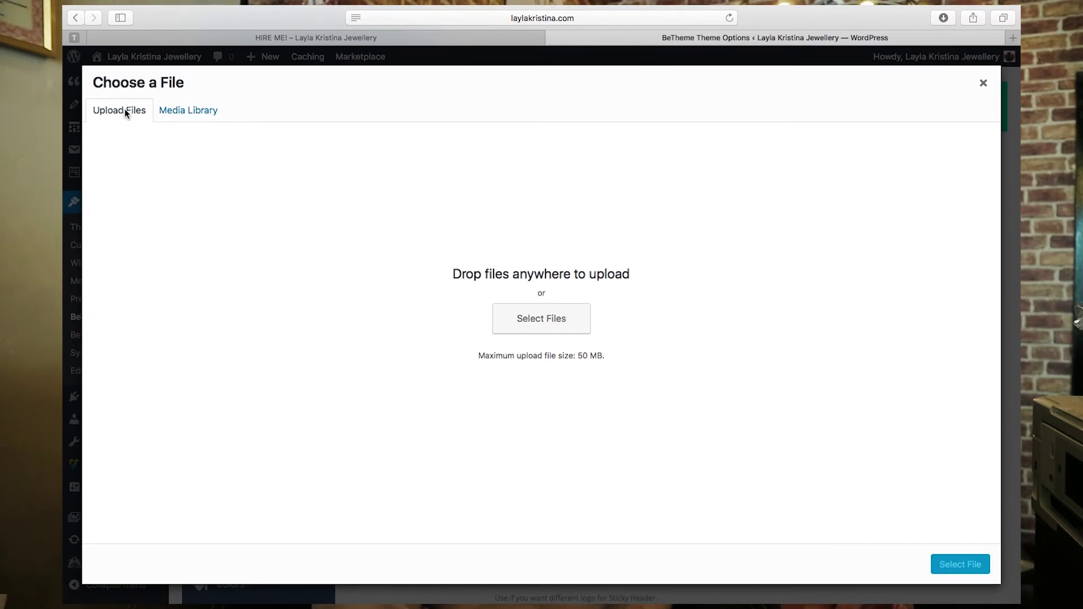
{"action": "left_click", "coordinate": [198, 112]}
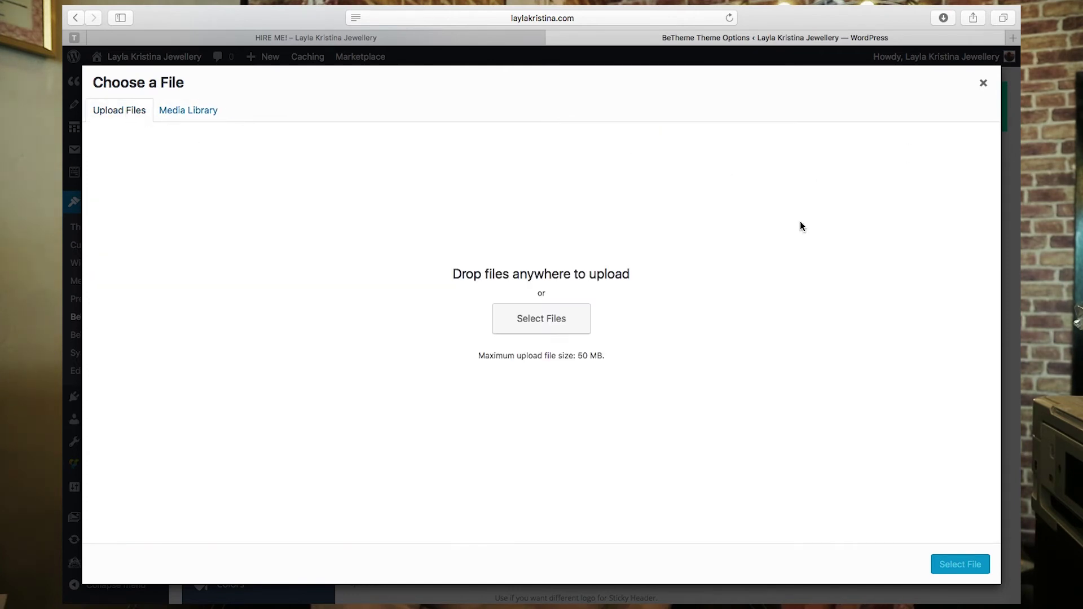
- Upload logo-remy.png from the computer and set it as the site logo
{"action": "left_click", "coordinate": [539, 319]}
{"action": "left_click", "coordinate": [976, 59]}
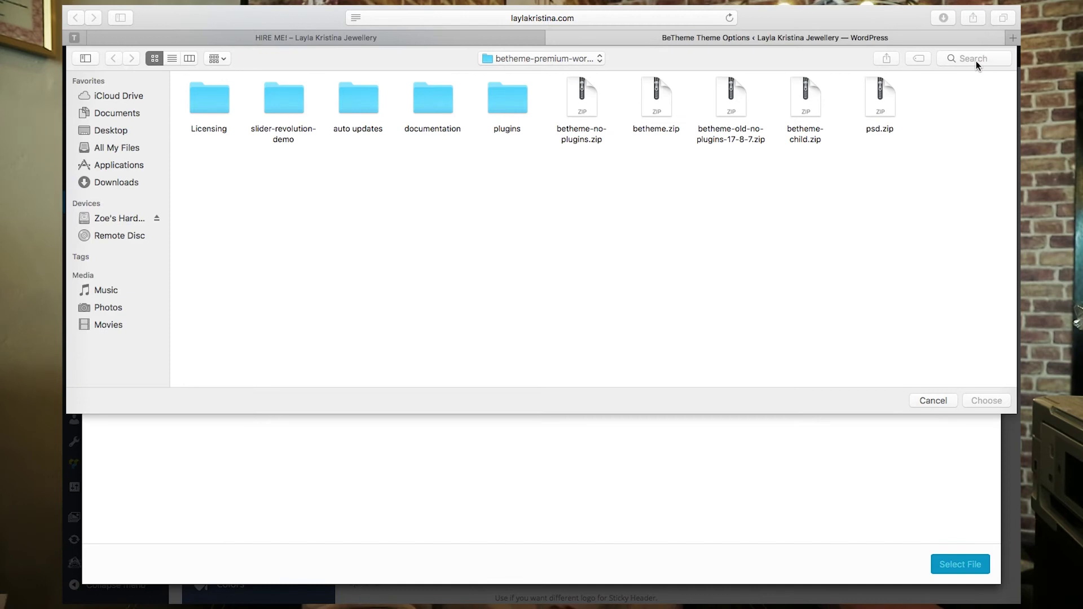
{"action": "type", "text": "logo remy"}
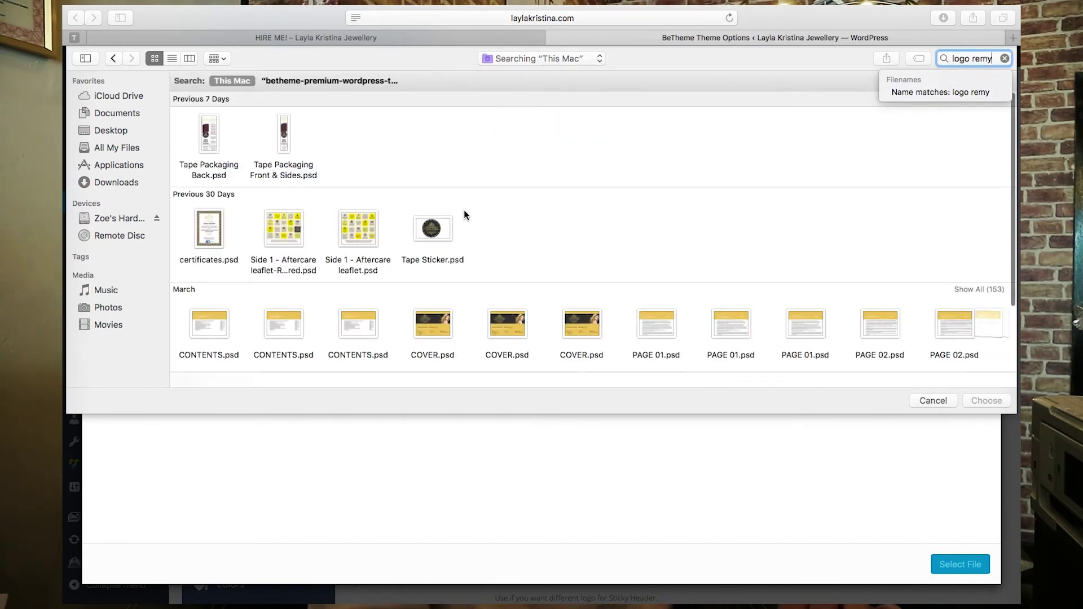
{"action": "scroll", "coordinate": [521, 196], "scroll_direction": "down", "scroll_amount": 3}
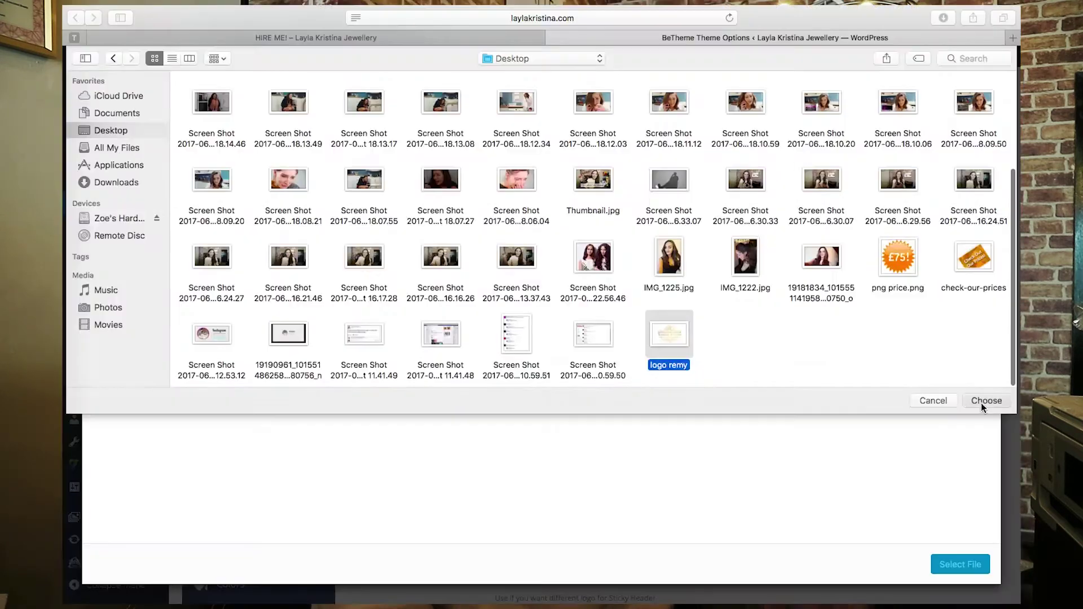
{"action": "left_click", "coordinate": [982, 402]}
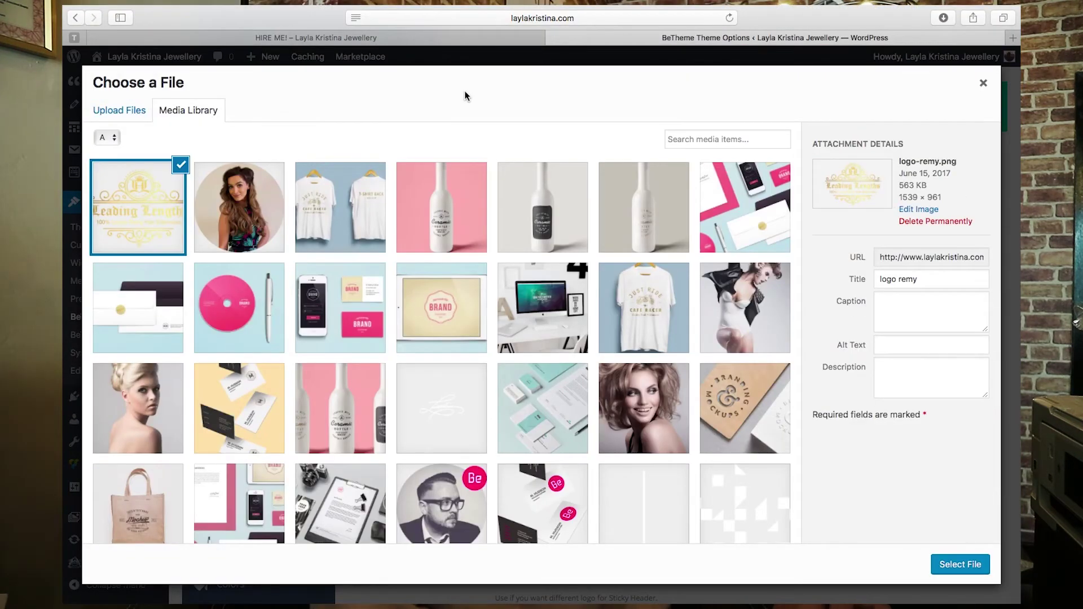
{"action": "left_click", "coordinate": [961, 563]}
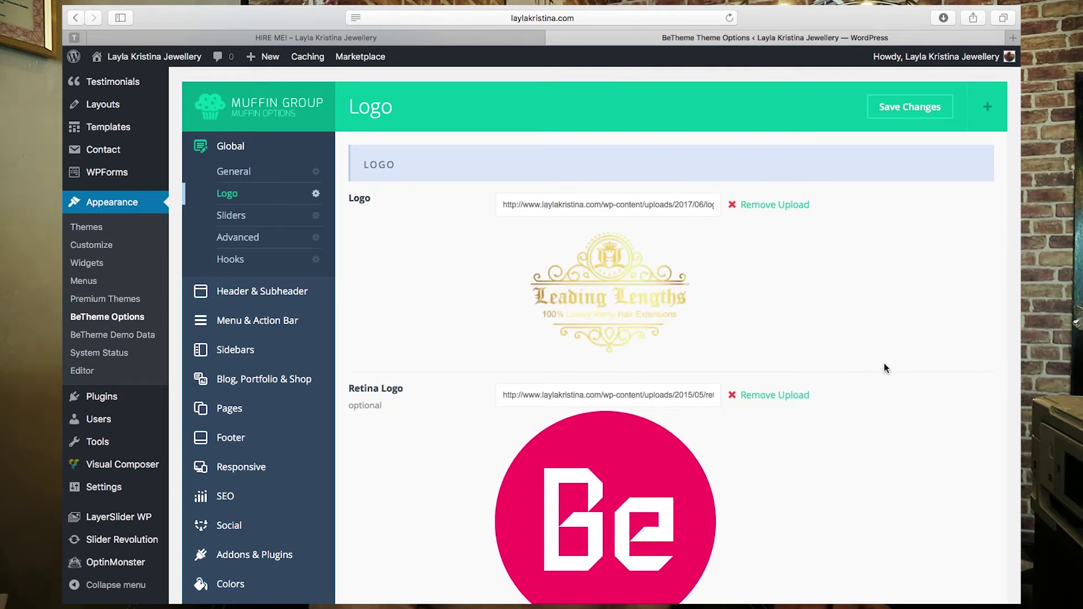
- Browse the Global > General options, then bring up the Global > Sliders timing settings
{"action": "scroll", "coordinate": [859, 337], "scroll_direction": "down", "scroll_amount": 10}
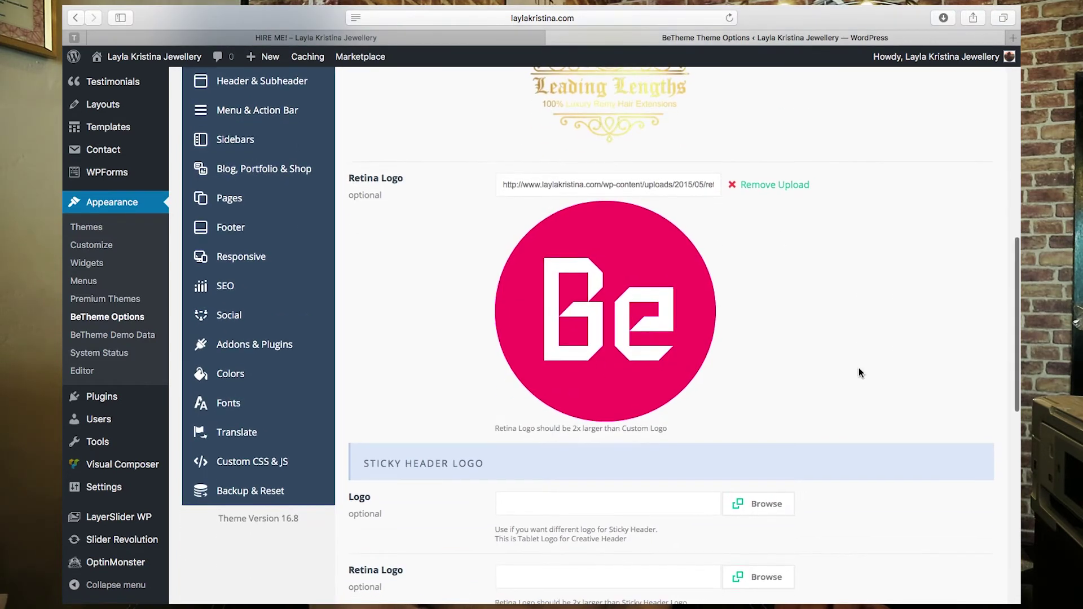
{"action": "scroll", "coordinate": [859, 372], "scroll_direction": "down", "scroll_amount": 3}
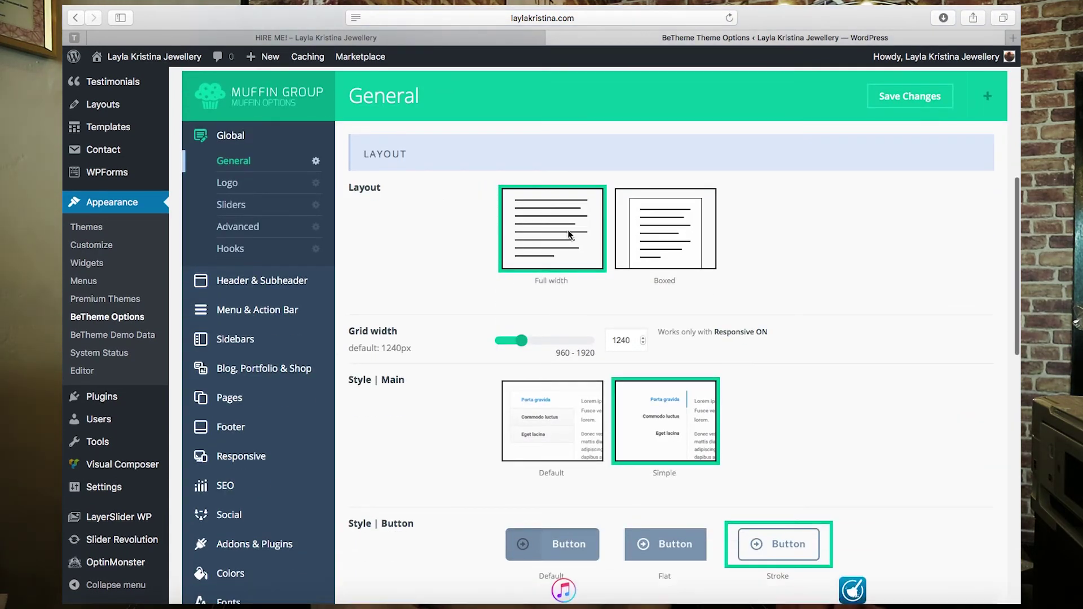
{"action": "scroll", "coordinate": [528, 220], "scroll_direction": "down", "scroll_amount": 3}
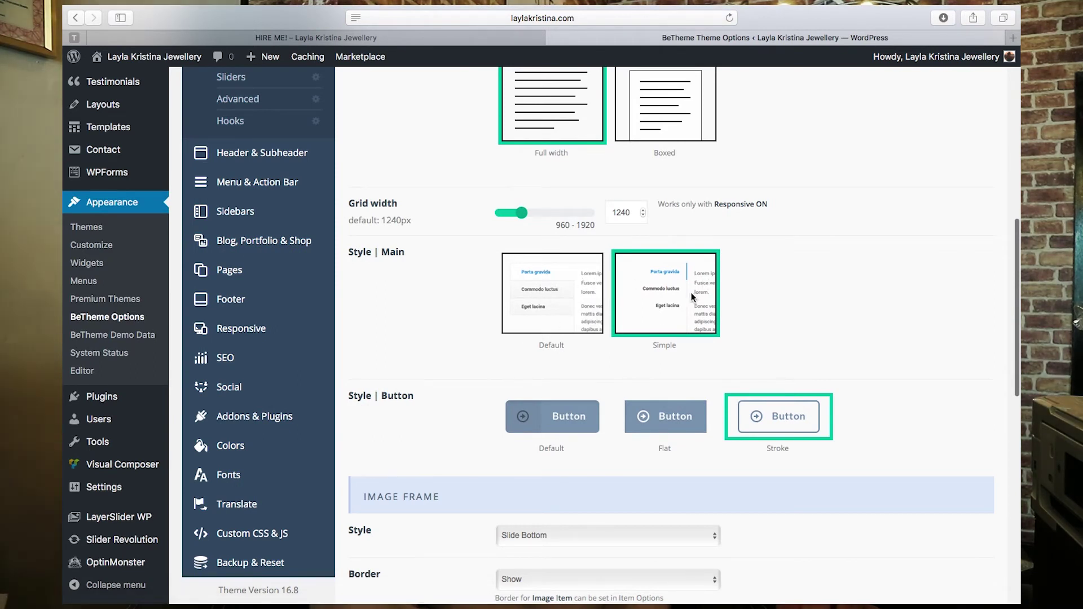
{"action": "scroll", "coordinate": [431, 343], "scroll_direction": "down", "scroll_amount": 3}
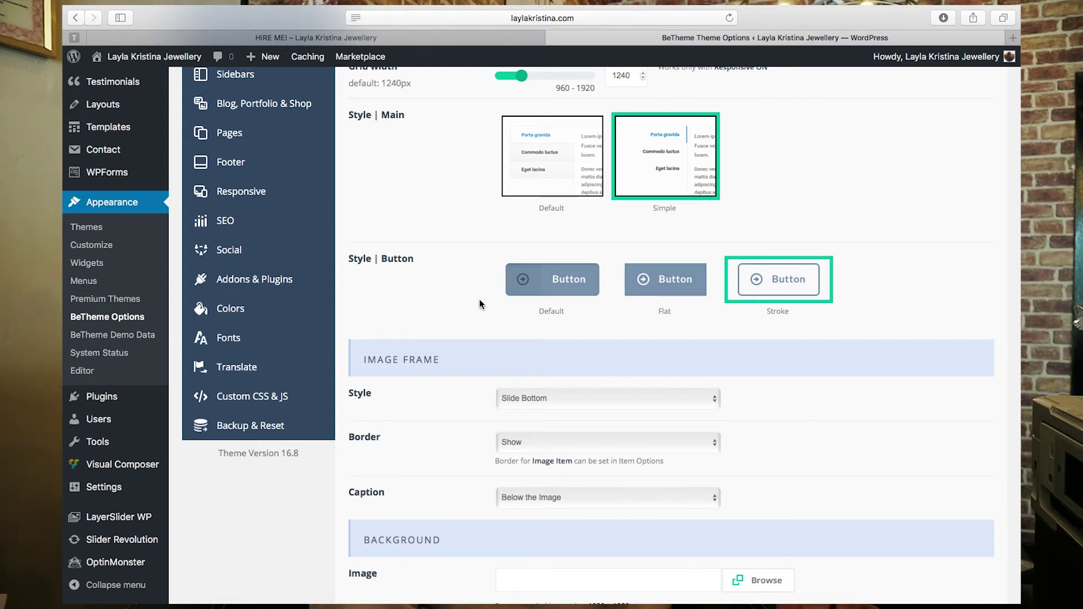
{"action": "scroll", "coordinate": [408, 292], "scroll_direction": "down", "scroll_amount": 2}
{"action": "scroll", "coordinate": [407, 293], "scroll_direction": "down", "scroll_amount": 10}
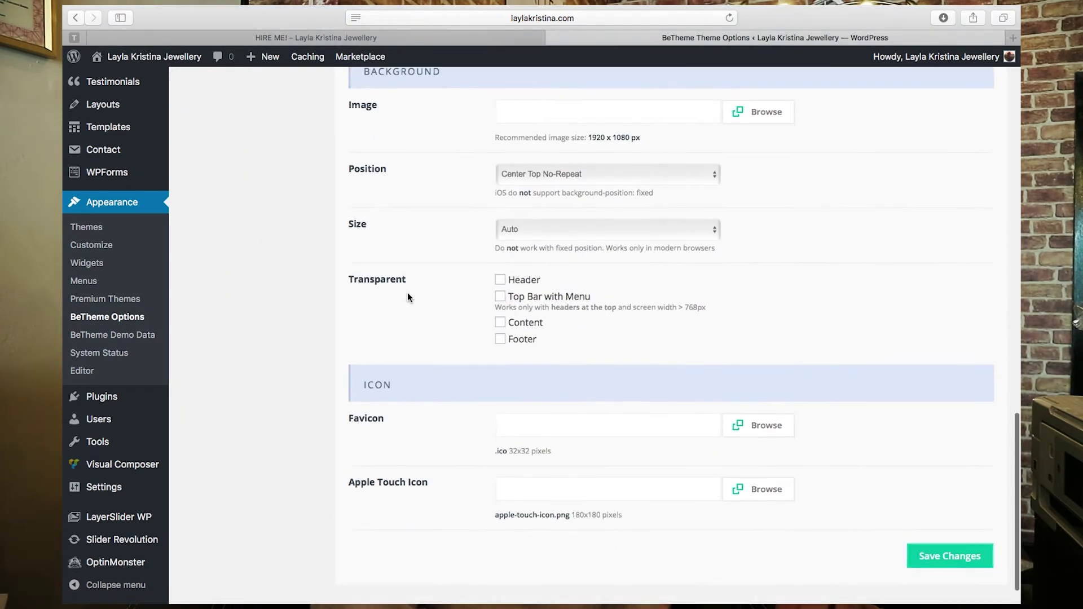
{"action": "scroll", "coordinate": [407, 292], "scroll_direction": "up", "scroll_amount": 20}
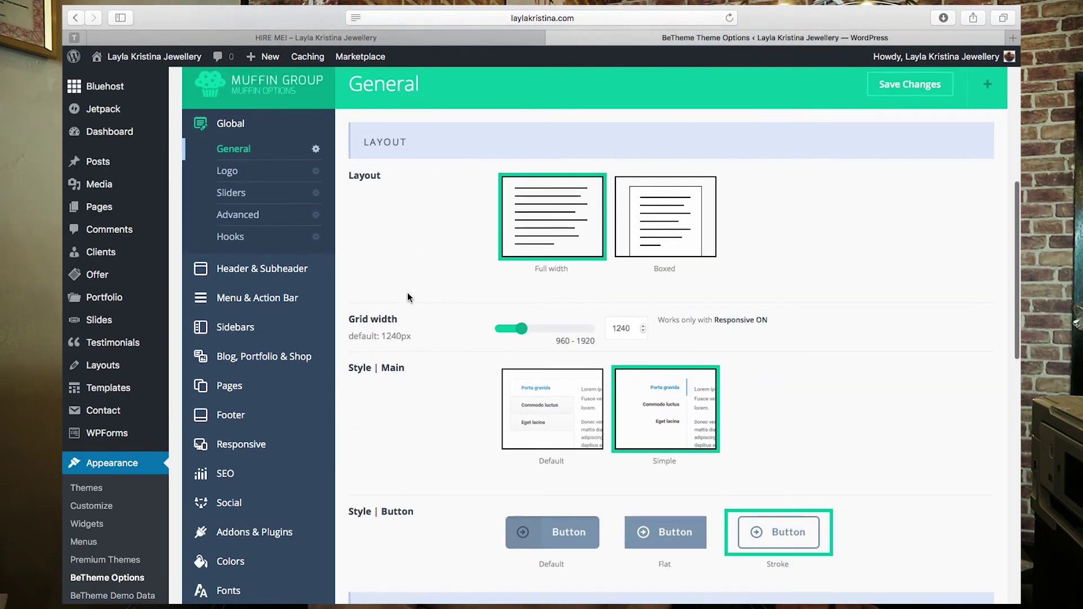
{"action": "left_click", "coordinate": [248, 191]}
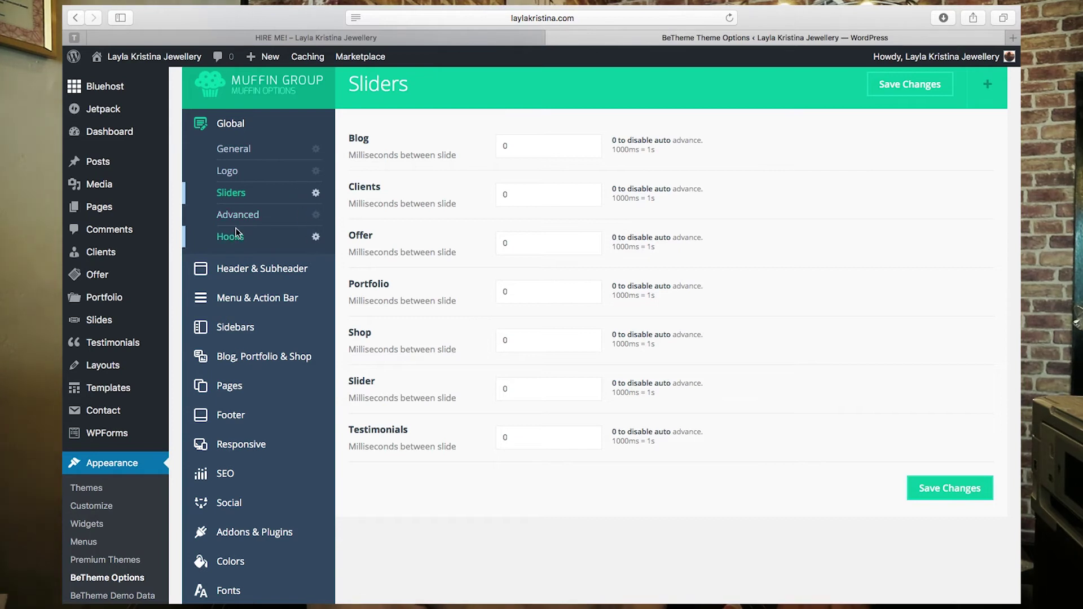
{"action": "left_click", "coordinate": [245, 270]}
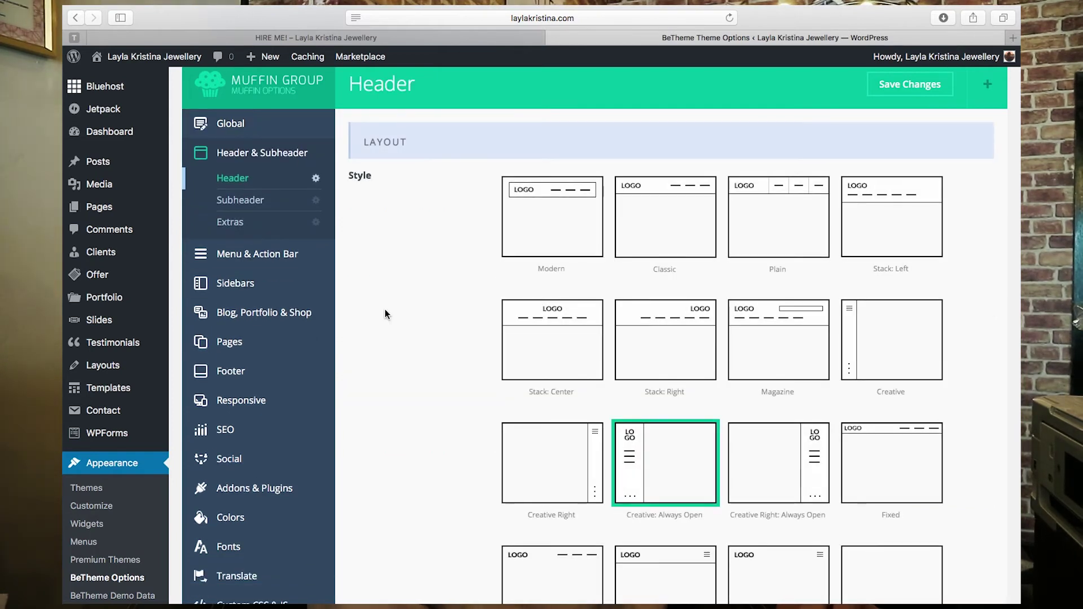
- Switch the header layout to Stack: Right, save it, and view the Hire Me page
{"action": "scroll", "coordinate": [385, 314], "scroll_direction": "down", "scroll_amount": 5}
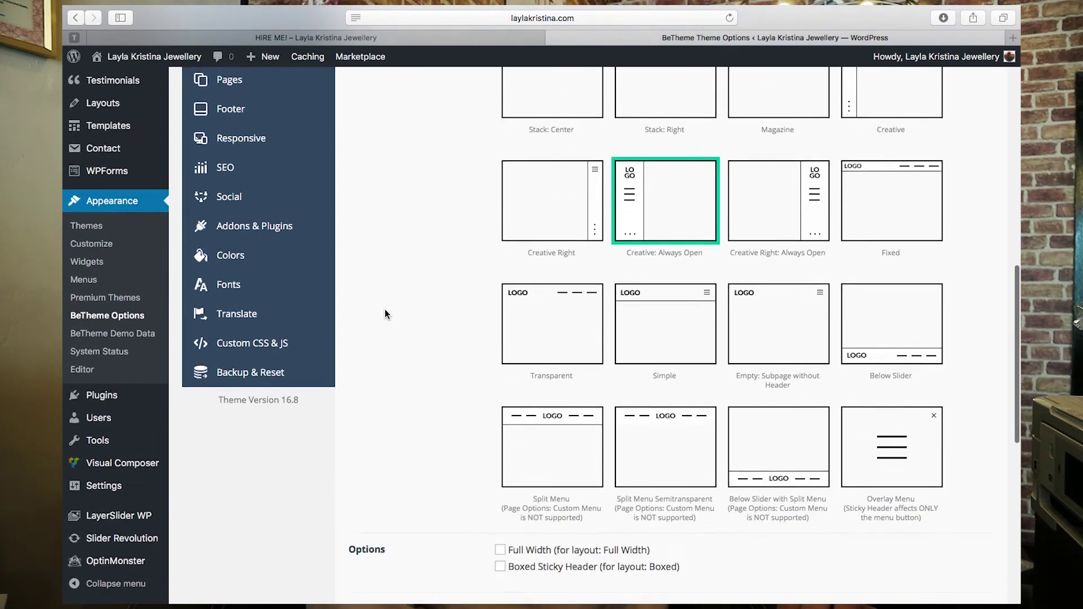
{"action": "scroll", "coordinate": [508, 271], "scroll_direction": "down", "scroll_amount": 1}
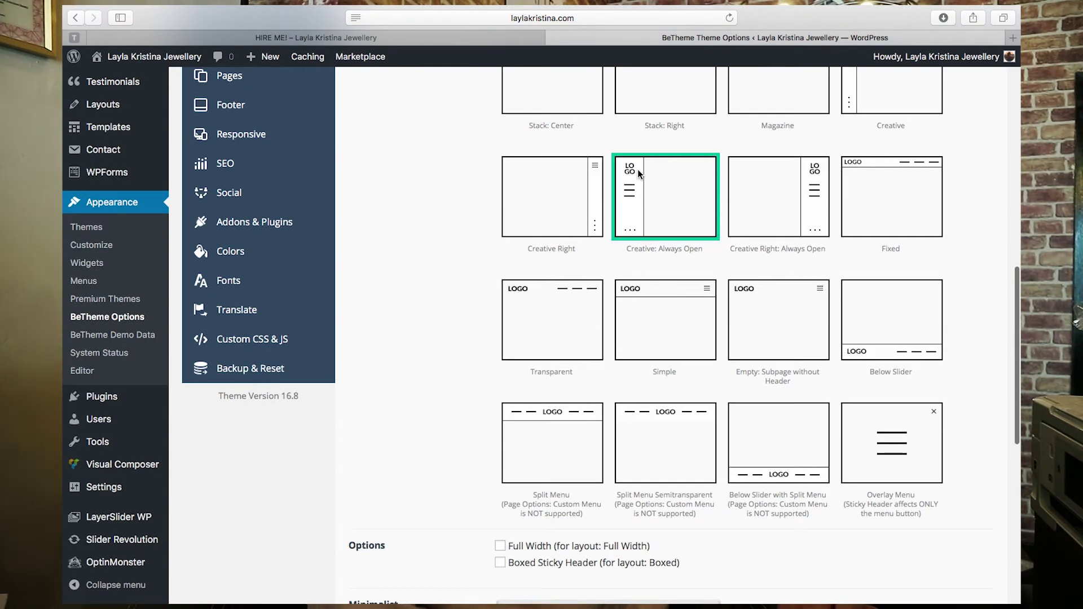
{"action": "scroll", "coordinate": [485, 158], "scroll_direction": "up", "scroll_amount": 5}
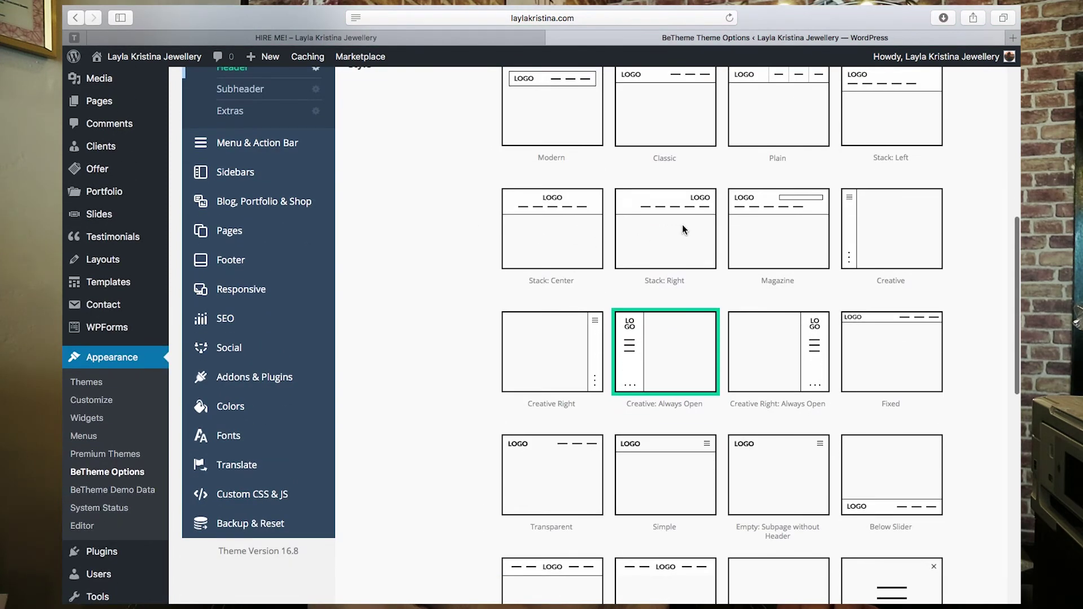
{"action": "left_click", "coordinate": [682, 228]}
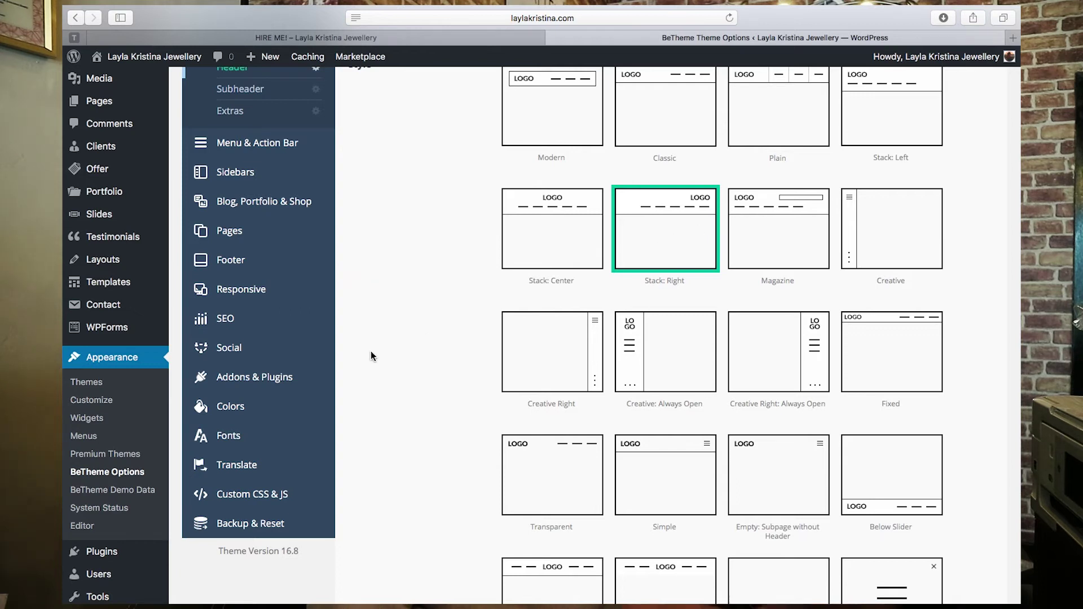
{"action": "scroll", "coordinate": [367, 351], "scroll_direction": "down", "scroll_amount": 10}
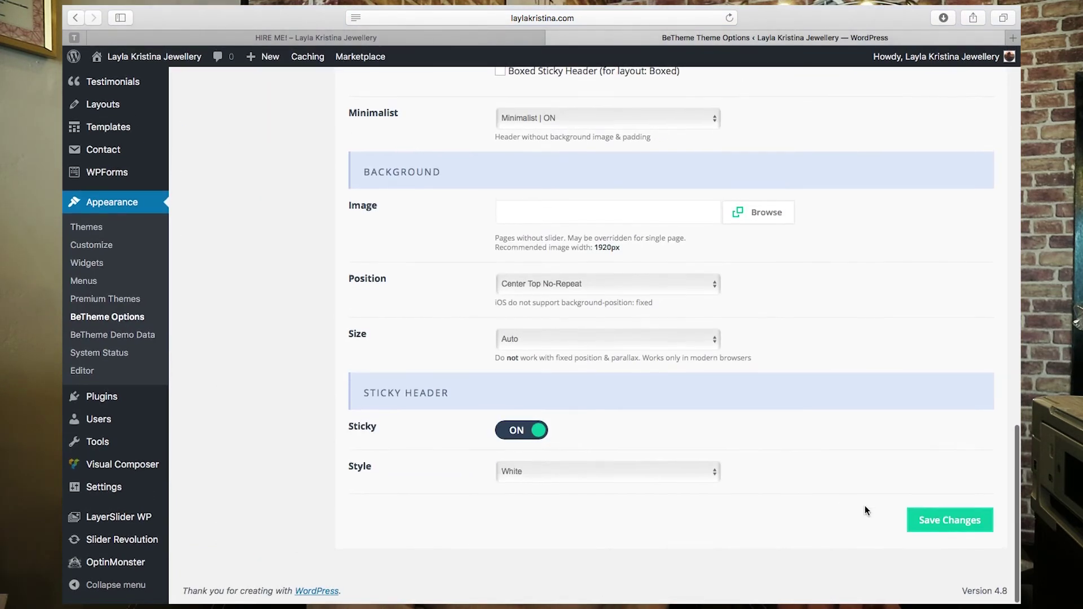
{"action": "left_click", "coordinate": [936, 519]}
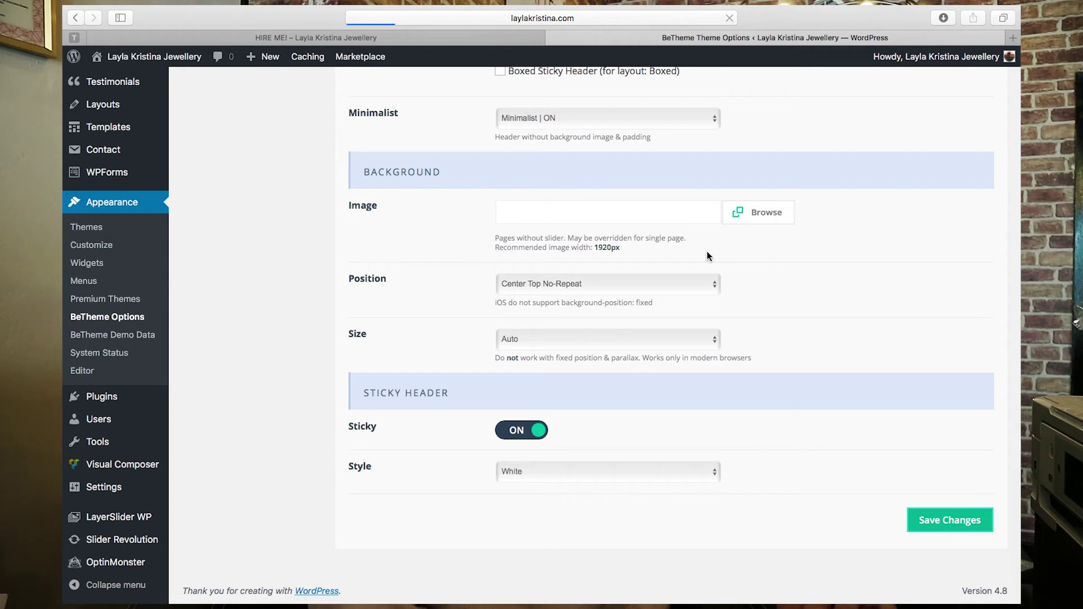
{"action": "left_click", "coordinate": [403, 39]}
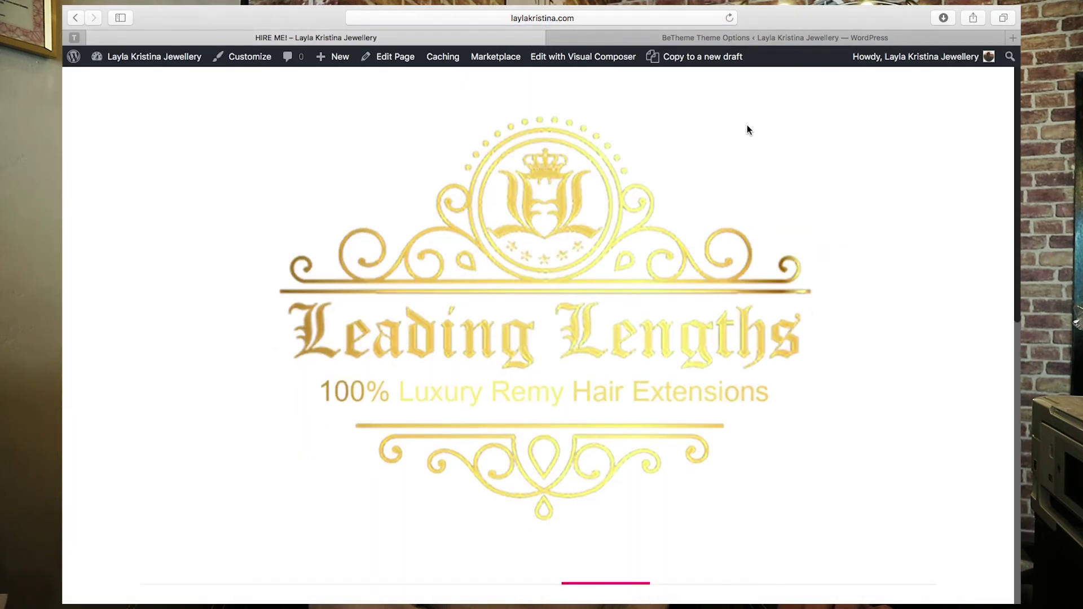
- Select the Creative: Always Open header tile, save, and reload the Hire Me page
{"action": "scroll", "coordinate": [750, 290], "scroll_direction": "down", "scroll_amount": 10}
{"action": "scroll", "coordinate": [748, 296], "scroll_direction": "up", "scroll_amount": 3}
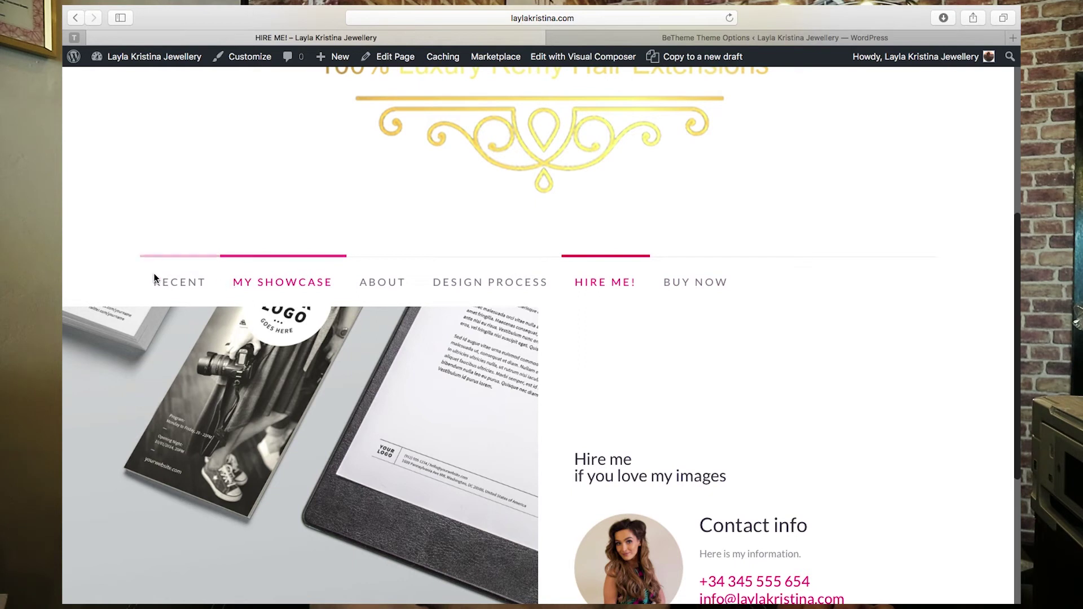
{"action": "left_click", "coordinate": [737, 42]}
{"action": "scroll", "coordinate": [672, 432], "scroll_direction": "down", "scroll_amount": 10}
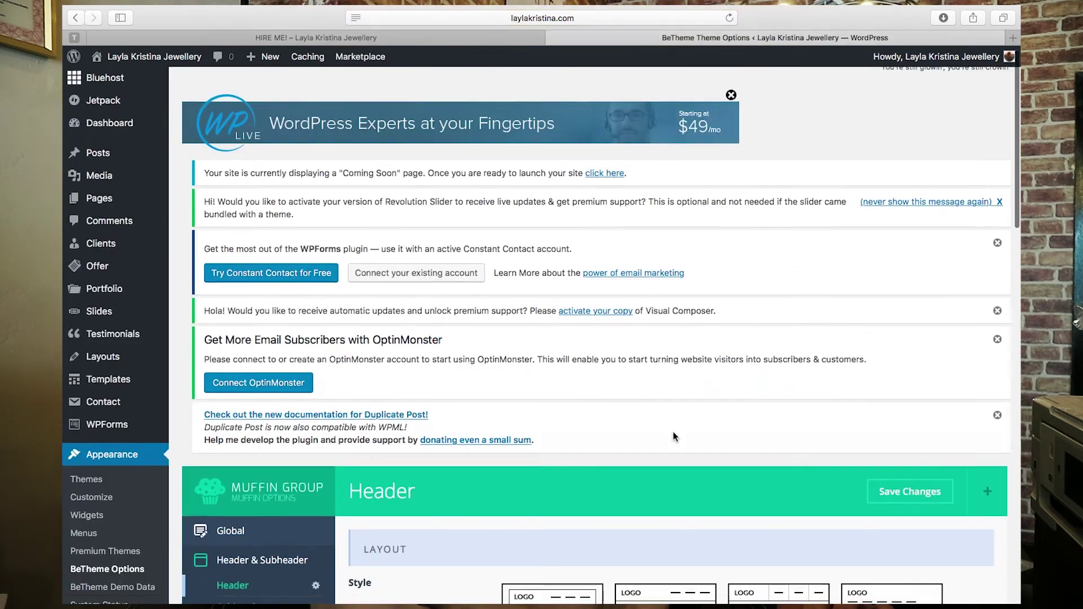
{"action": "left_click", "coordinate": [675, 368]}
{"action": "scroll", "coordinate": [676, 507], "scroll_direction": "down", "scroll_amount": 10}
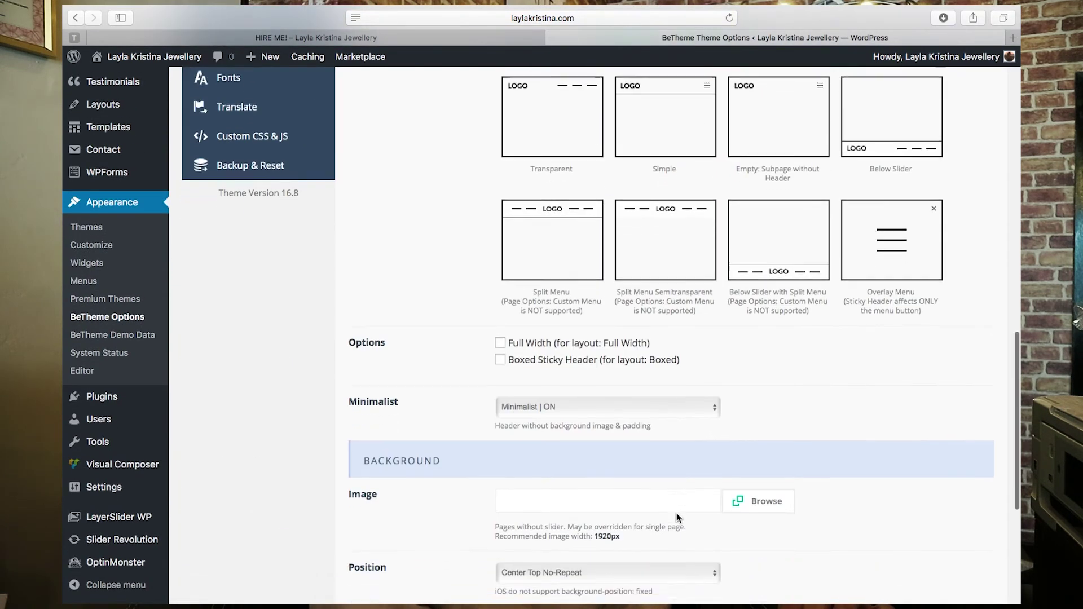
{"action": "left_click", "coordinate": [947, 530]}
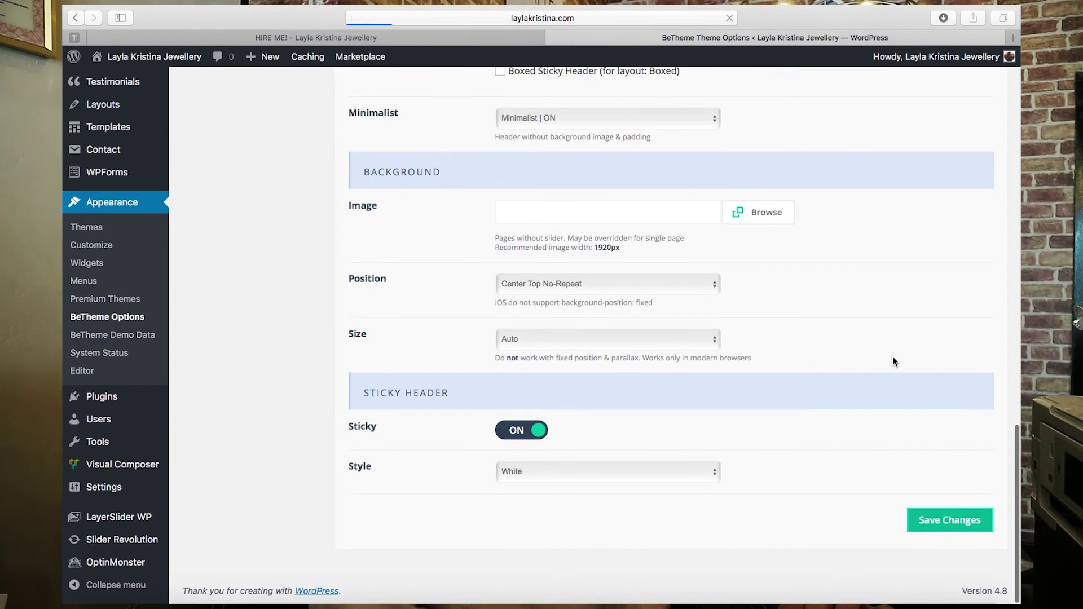
{"action": "left_click", "coordinate": [455, 37]}
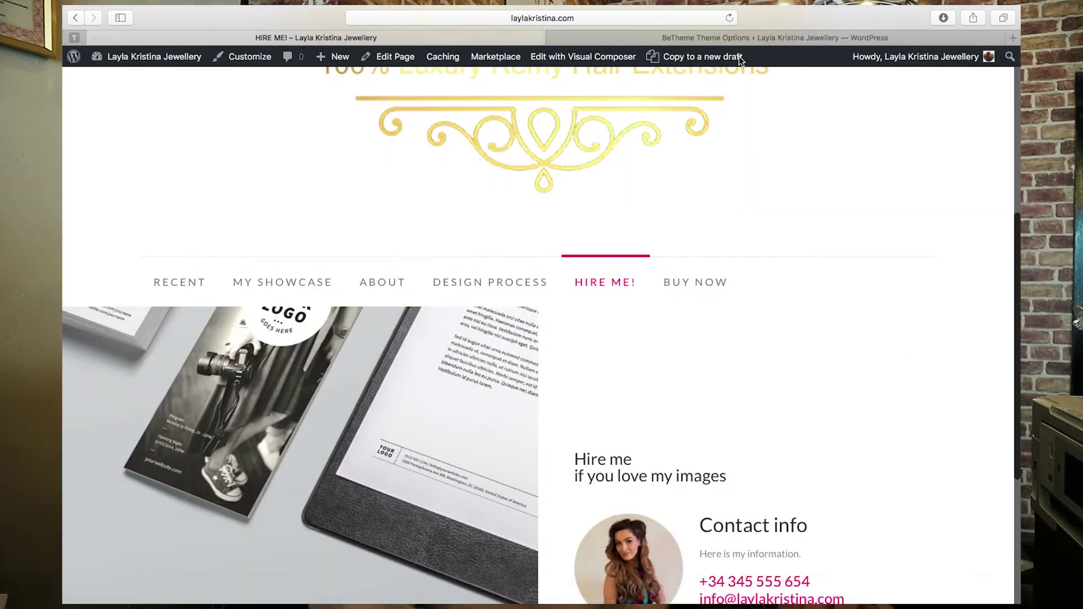
{"action": "key", "text": "super+r"}
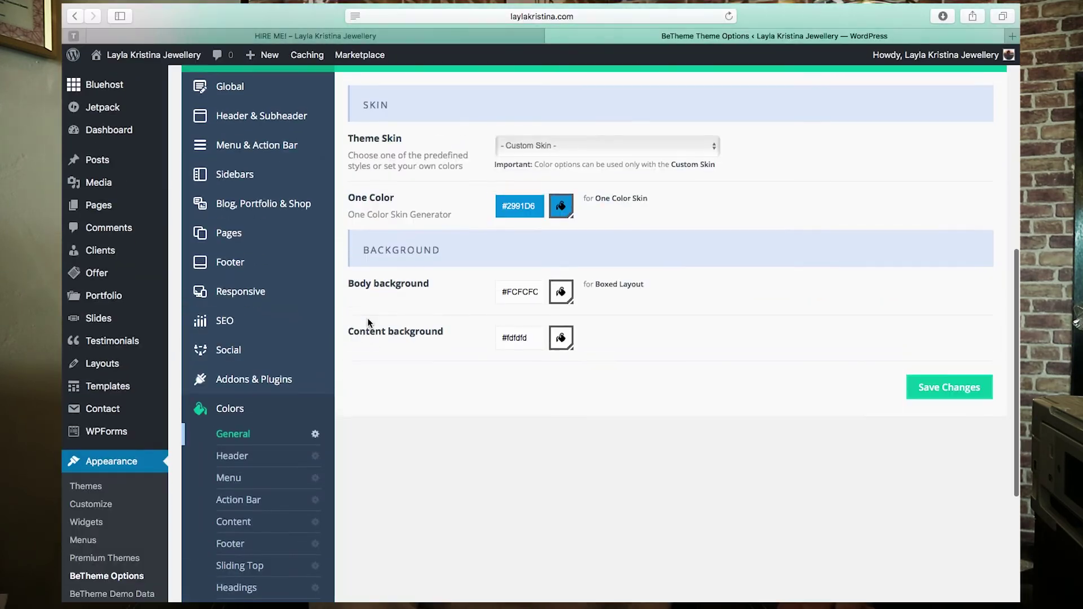
- Glance at the Hire Me page, then browse the header colour and font family settings
{"action": "left_click", "coordinate": [432, 41]}
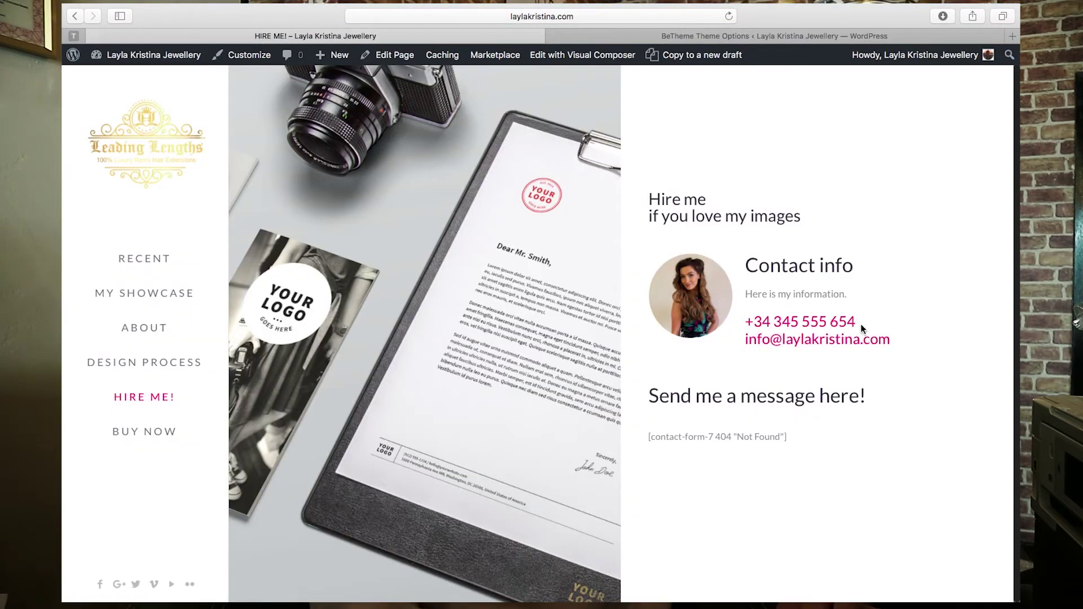
{"action": "left_click", "coordinate": [797, 38]}
{"action": "scroll", "coordinate": [636, 305], "scroll_direction": "down", "scroll_amount": 3}
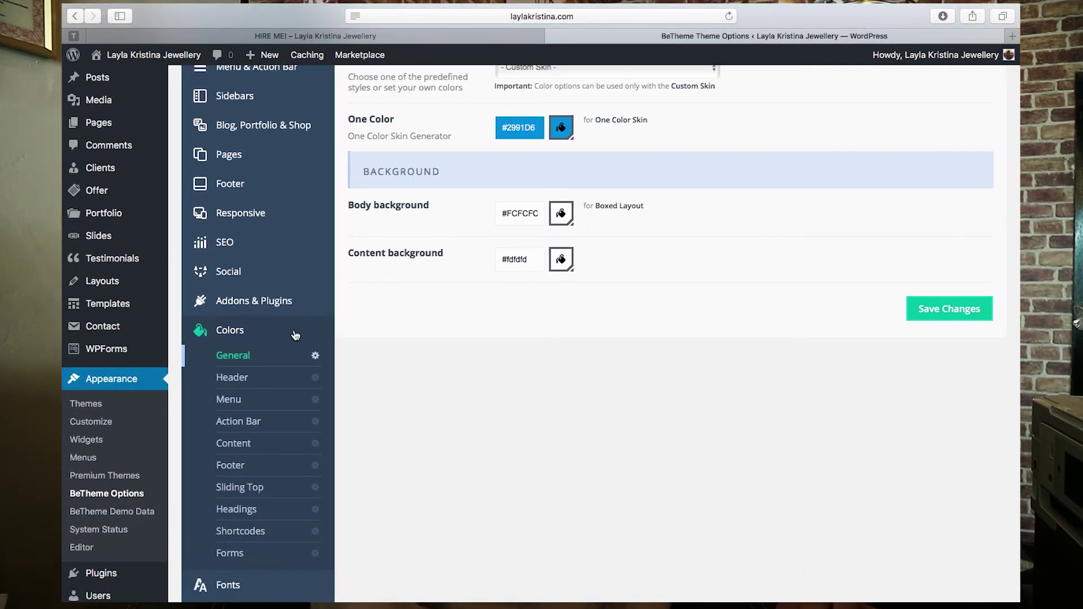
{"action": "left_click", "coordinate": [240, 379]}
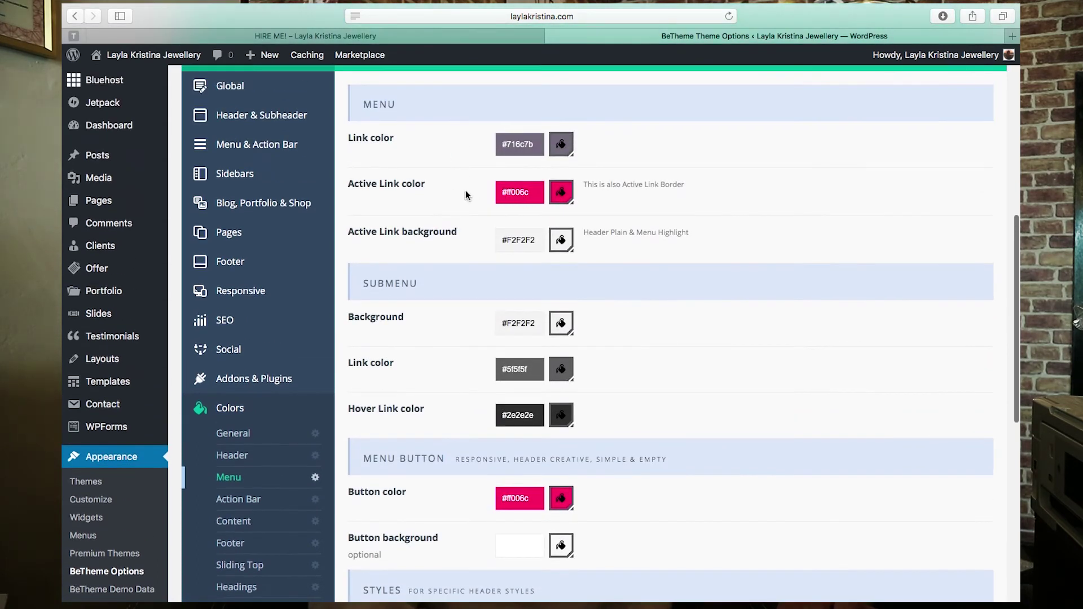
{"action": "scroll", "coordinate": [465, 190], "scroll_direction": "down", "scroll_amount": 5}
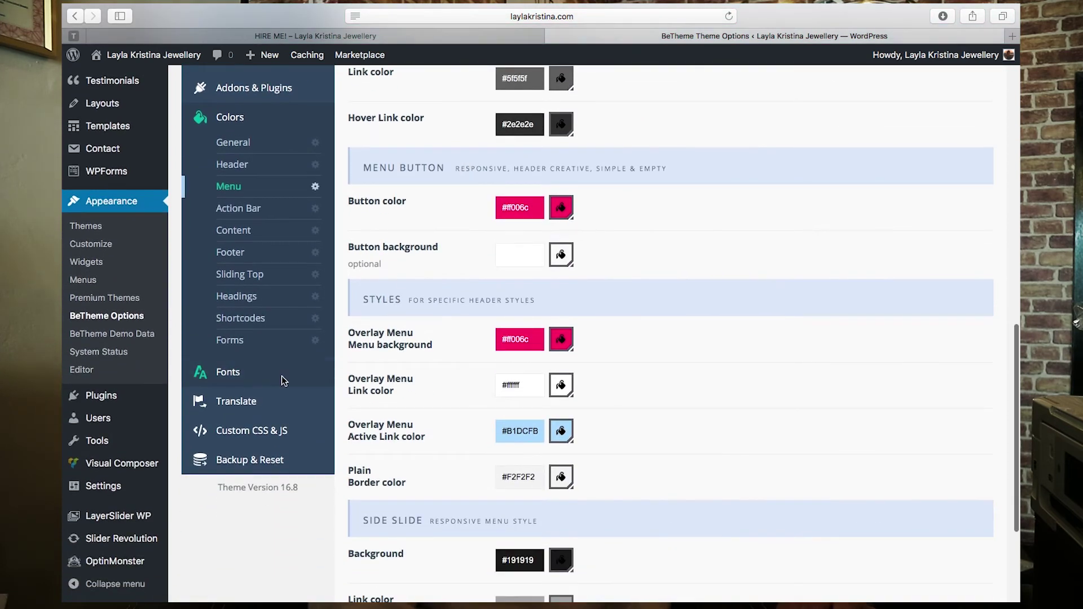
{"action": "left_click", "coordinate": [282, 376]}
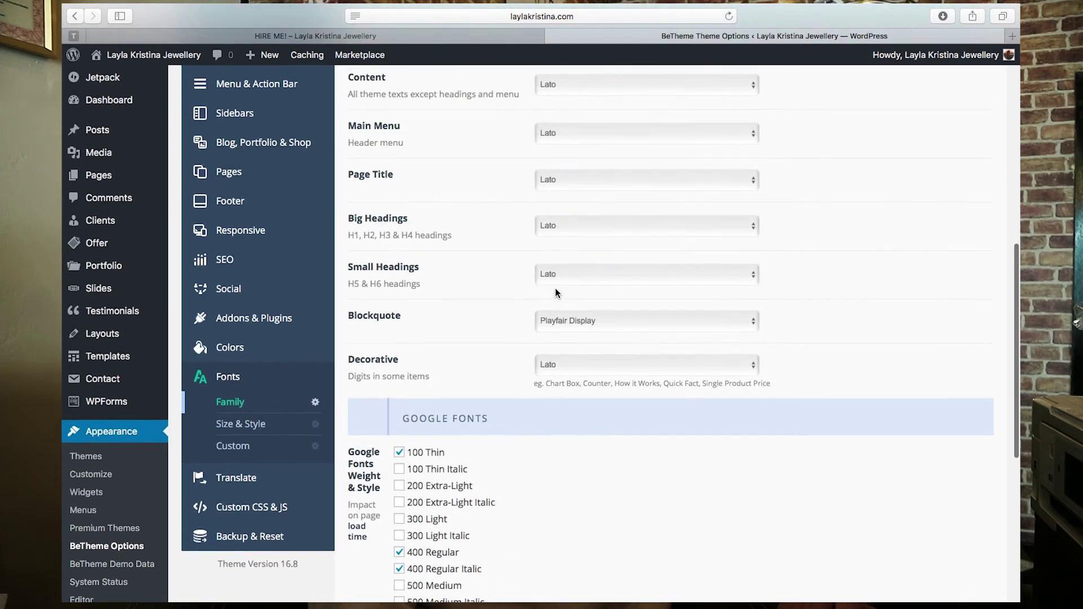
{"action": "scroll", "coordinate": [555, 287], "scroll_direction": "down", "scroll_amount": 10}
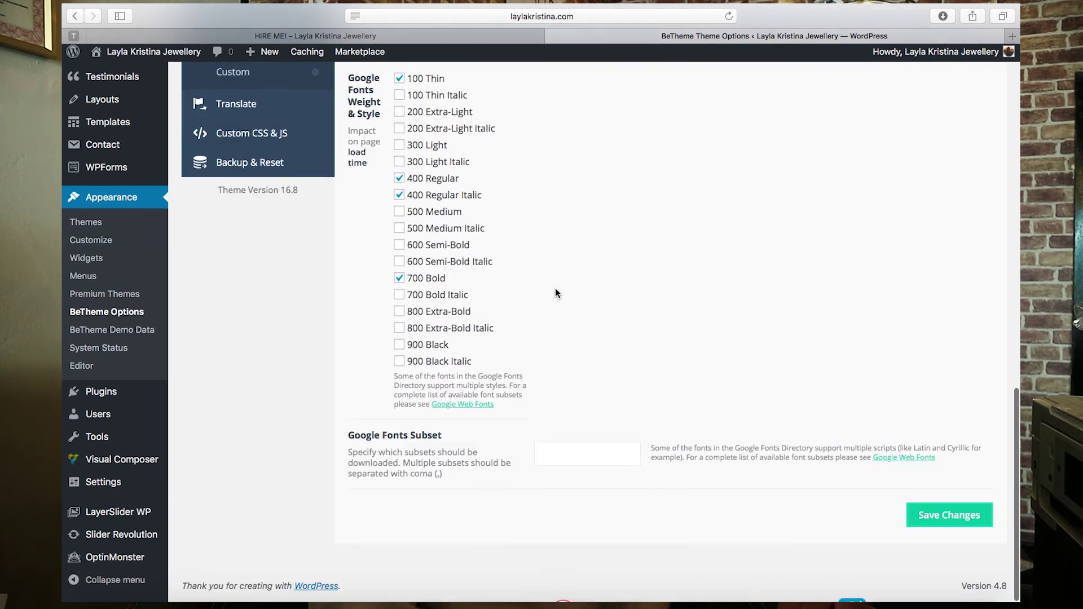
{"action": "scroll", "coordinate": [702, 246], "scroll_direction": "up", "scroll_amount": 3}
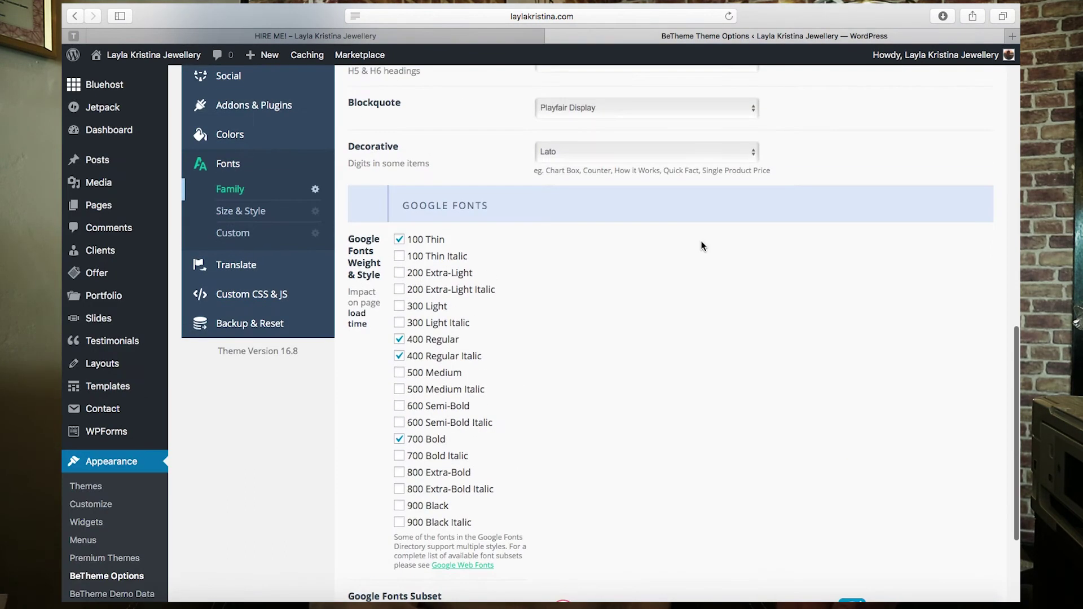
{"action": "scroll", "coordinate": [702, 242], "scroll_direction": "up", "scroll_amount": 5}
- Check the live Hire Me page again, then go to Appearance > Menus
{"action": "key", "text": "ctrl+shift+Tab"}
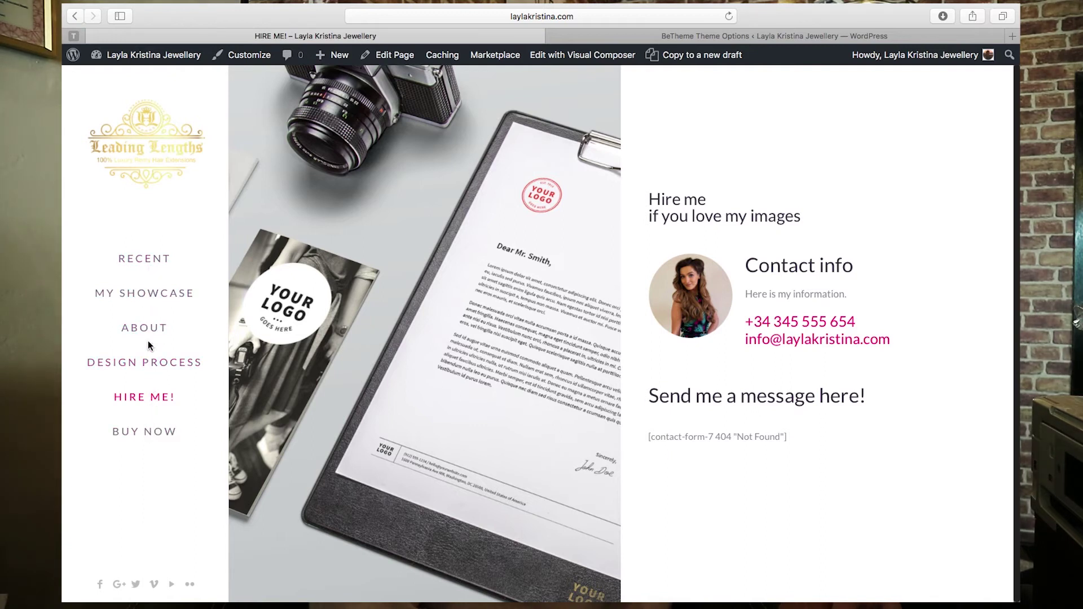
{"action": "left_click", "coordinate": [719, 33]}
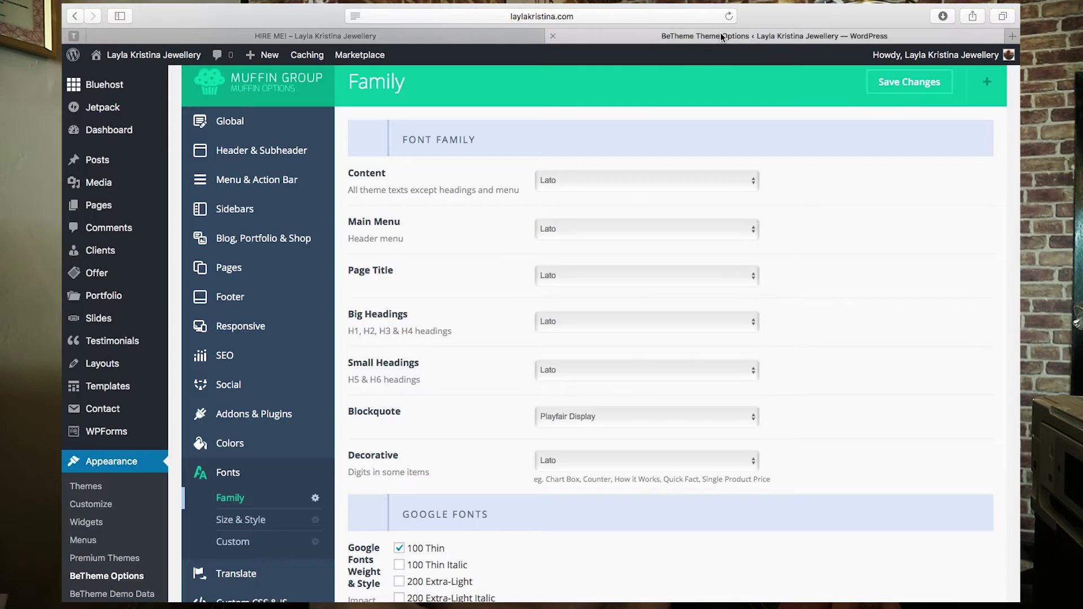
{"action": "scroll", "coordinate": [76, 313], "scroll_direction": "down", "scroll_amount": 5}
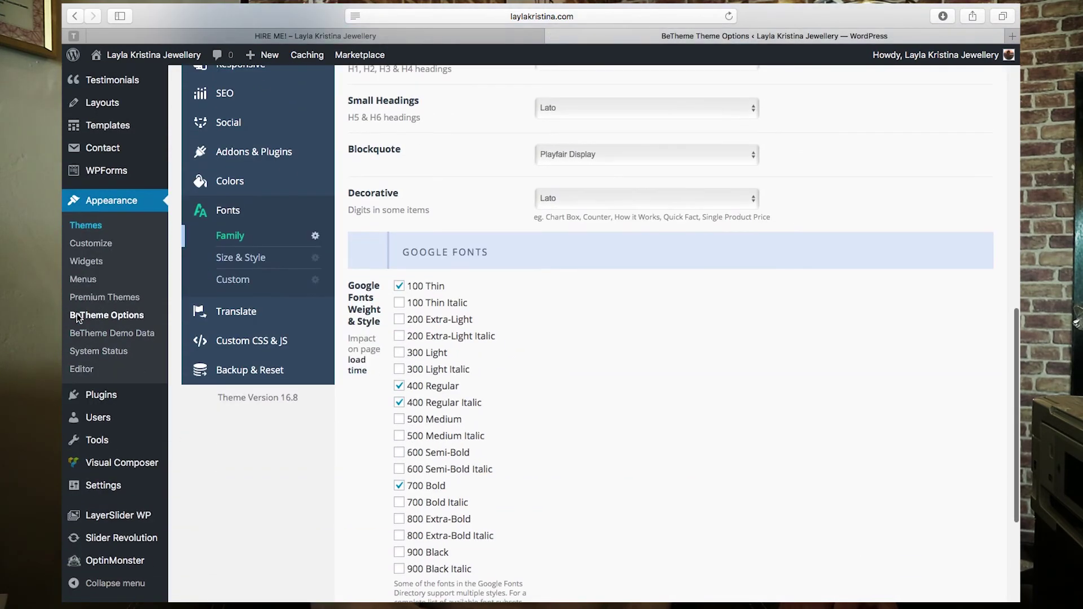
{"action": "scroll", "coordinate": [123, 242], "scroll_direction": "up", "scroll_amount": 2}
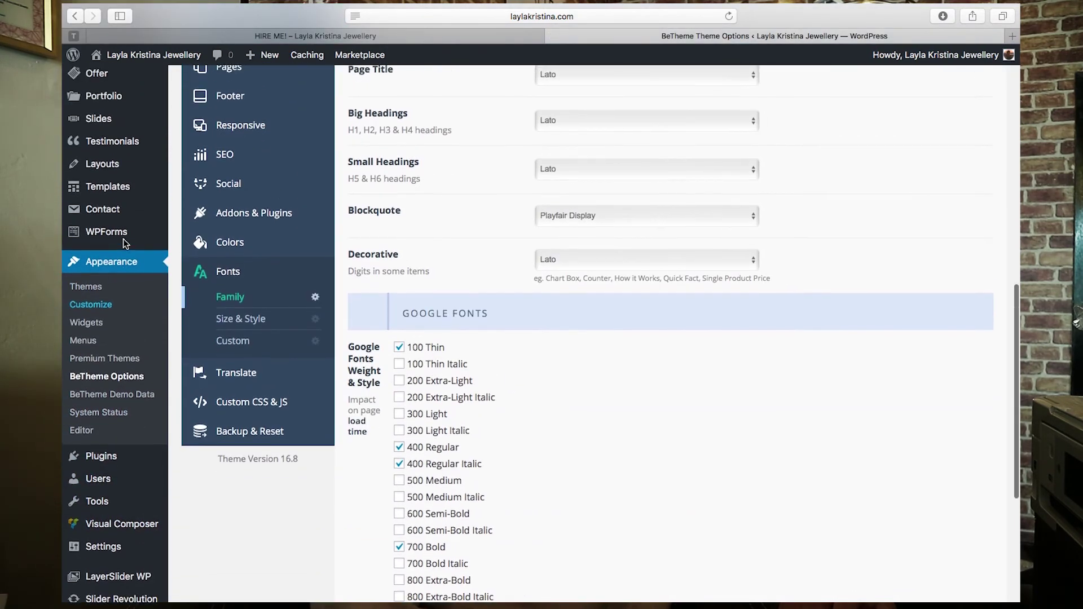
{"action": "scroll", "coordinate": [130, 257], "scroll_direction": "up", "scroll_amount": 2}
{"action": "left_click", "coordinate": [90, 313]}
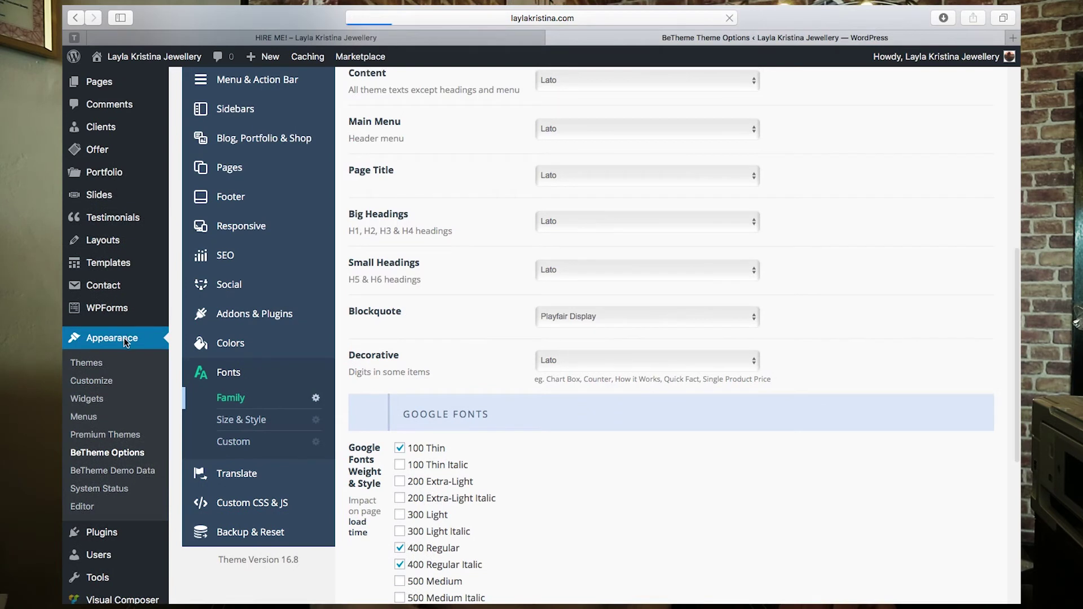
{"action": "left_click", "coordinate": [89, 326]}
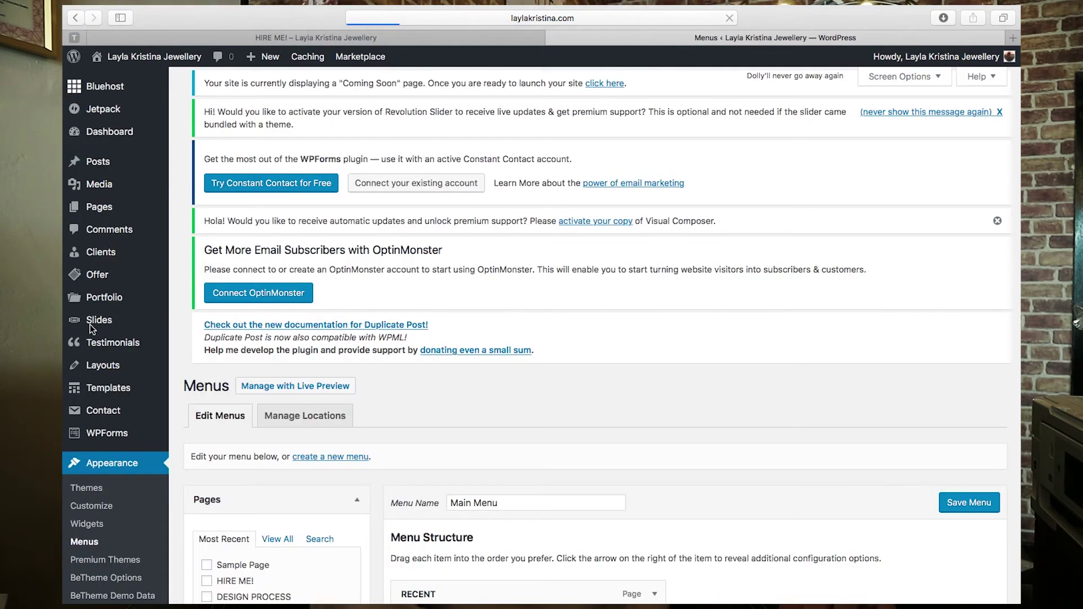
- Change the MY SHOWCASE item's navigation label to MY PORTFOLIO
{"action": "scroll", "coordinate": [448, 318], "scroll_direction": "down", "scroll_amount": 7}
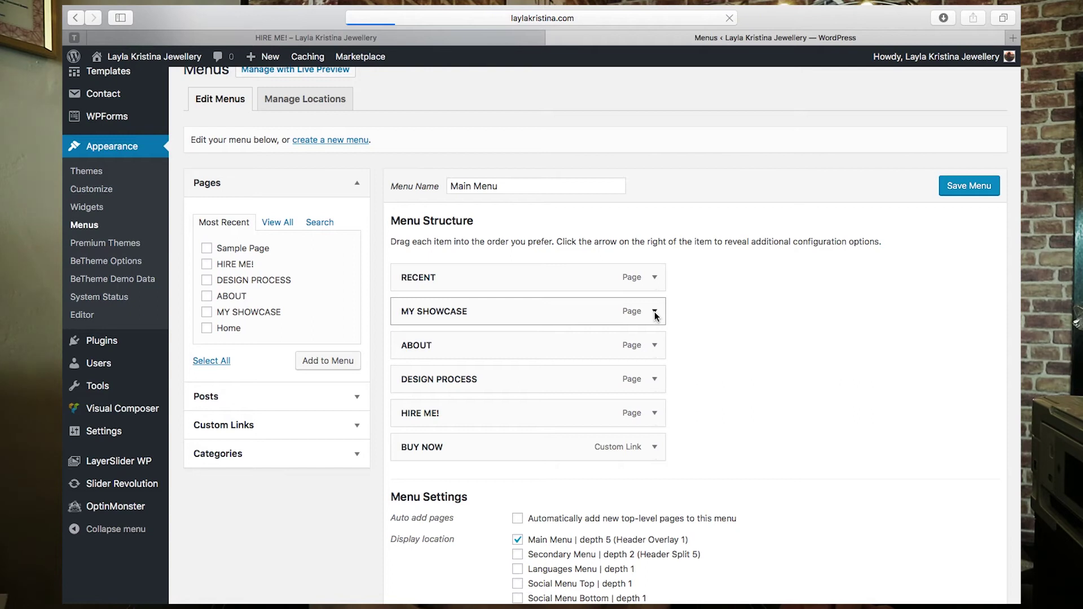
{"action": "scroll", "coordinate": [767, 239], "scroll_direction": "down", "scroll_amount": 3}
{"action": "left_click", "coordinate": [655, 224]}
{"action": "left_click_drag", "start_coordinate": [470, 269], "coordinate": [430, 270]}
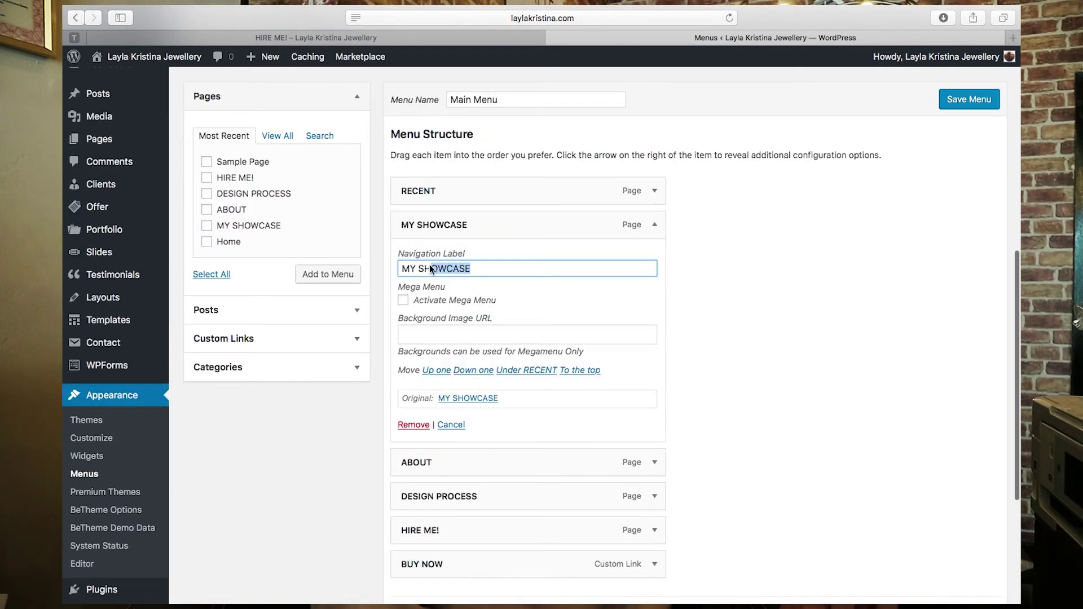
{"action": "key", "text": "BackSpace"}
{"action": "key", "text": "BackSpace"}
{"action": "key", "text": "BackSpace"}
{"action": "type", "text": "PORTF"}
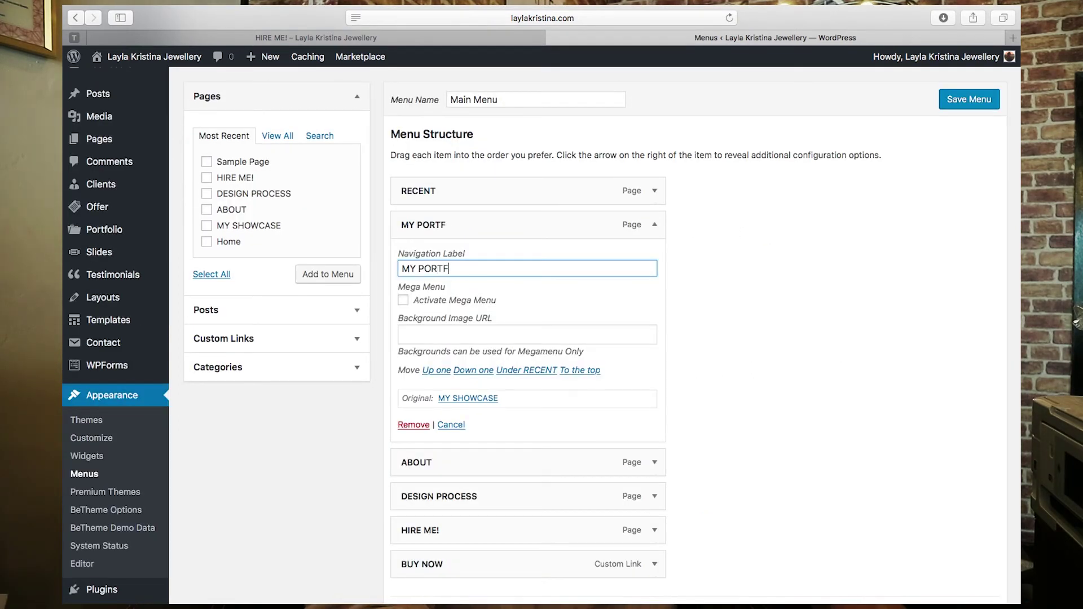
{"action": "type", "text": "OLIO"}
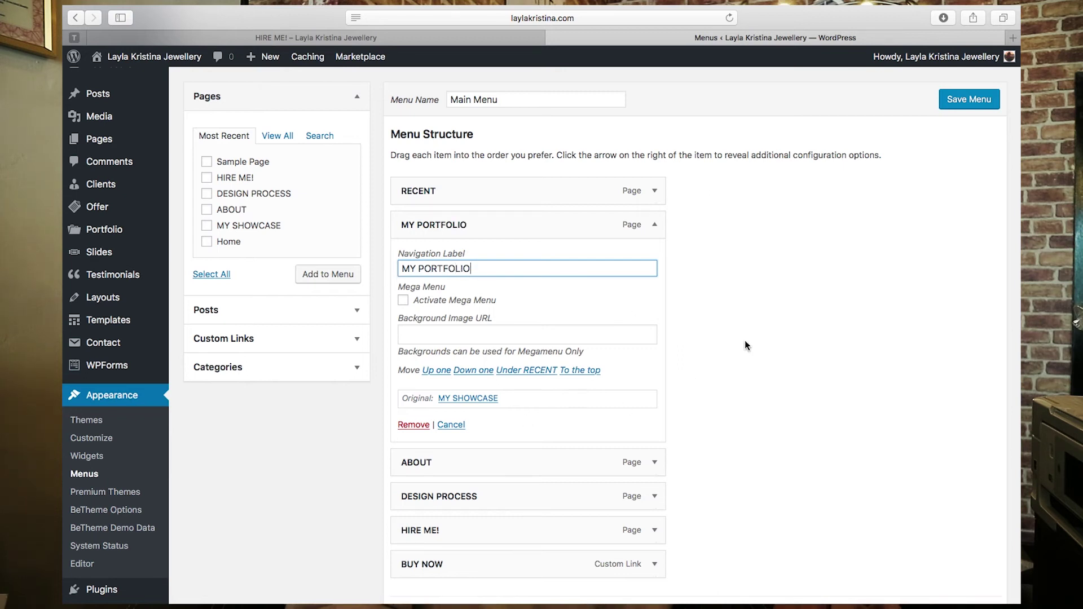
{"action": "left_click", "coordinate": [752, 333]}
- Rename ABOUT to ABOUT ME, save the Main Menu, and reload the Hire Me page
{"action": "scroll", "coordinate": [752, 334], "scroll_direction": "down", "scroll_amount": 3}
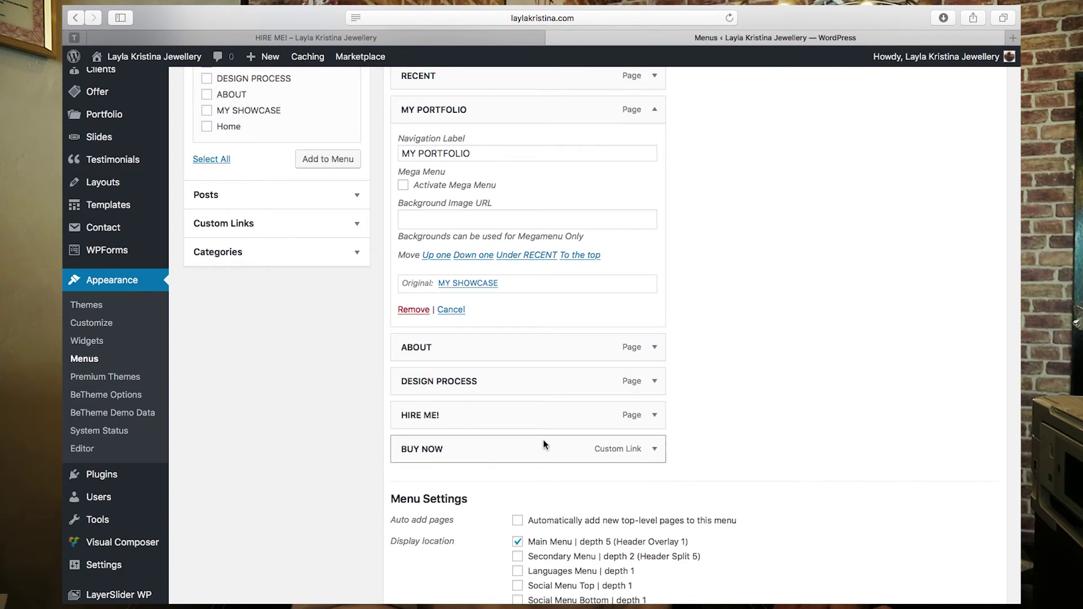
{"action": "left_click", "coordinate": [655, 347]}
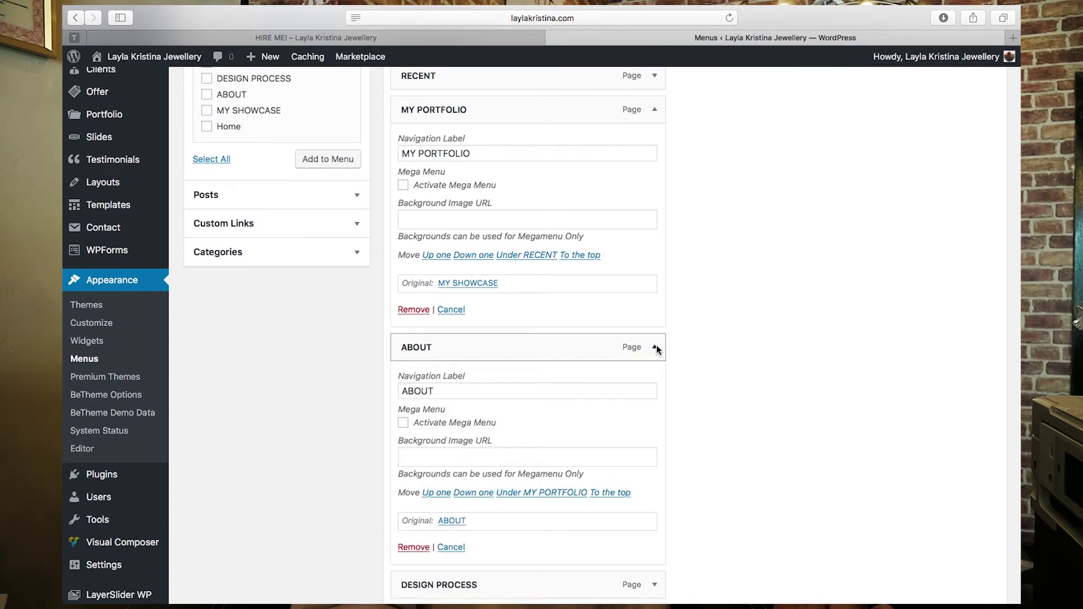
{"action": "left_click", "coordinate": [471, 391]}
{"action": "type", "text": "ME"}
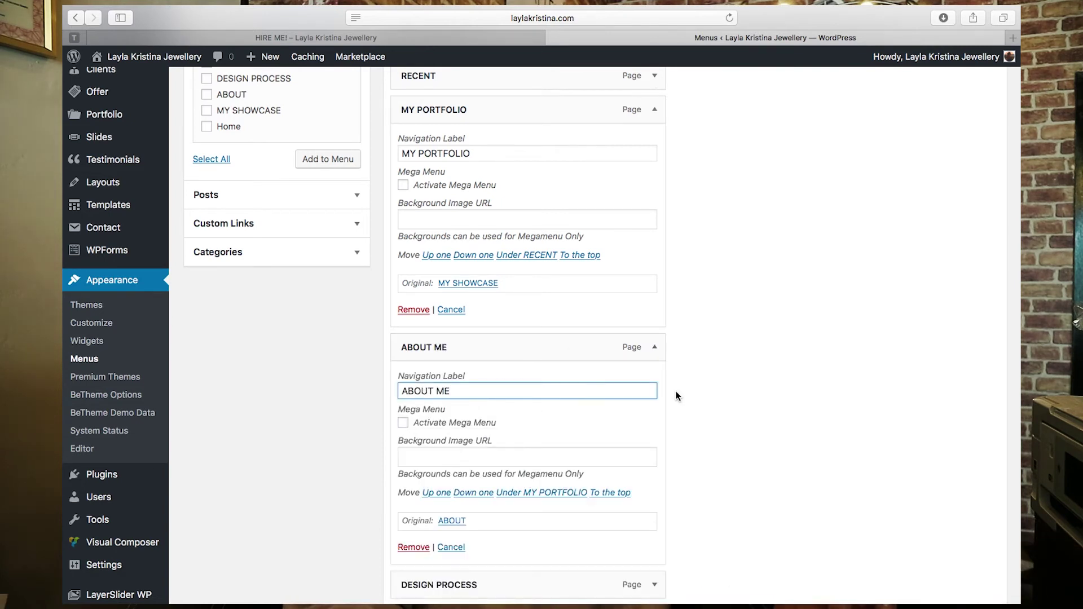
{"action": "left_click", "coordinate": [818, 375]}
{"action": "scroll", "coordinate": [817, 374], "scroll_direction": "down", "scroll_amount": 10}
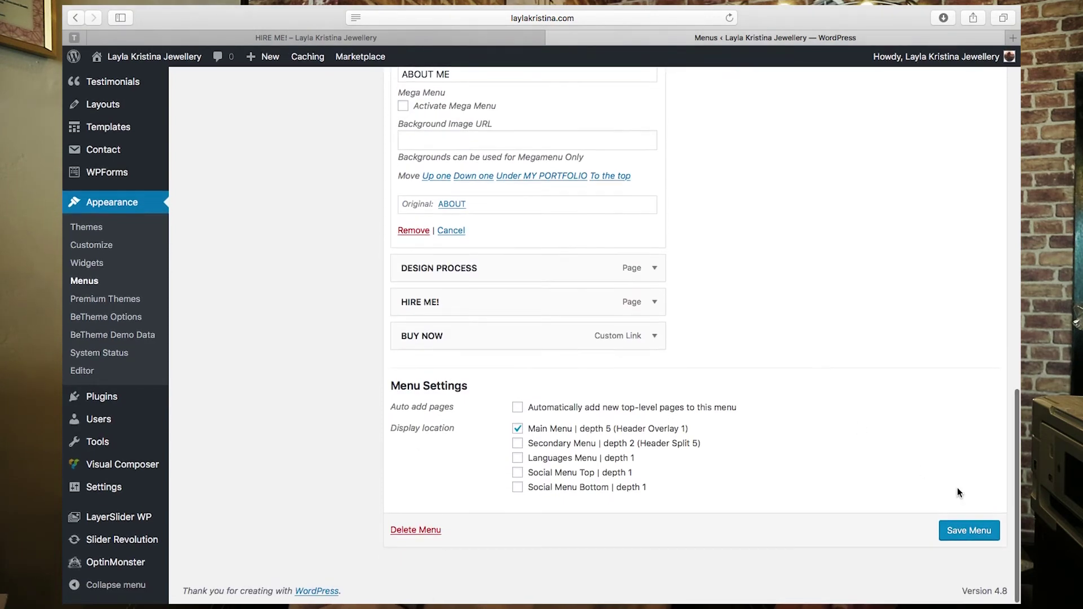
{"action": "left_click", "coordinate": [972, 531]}
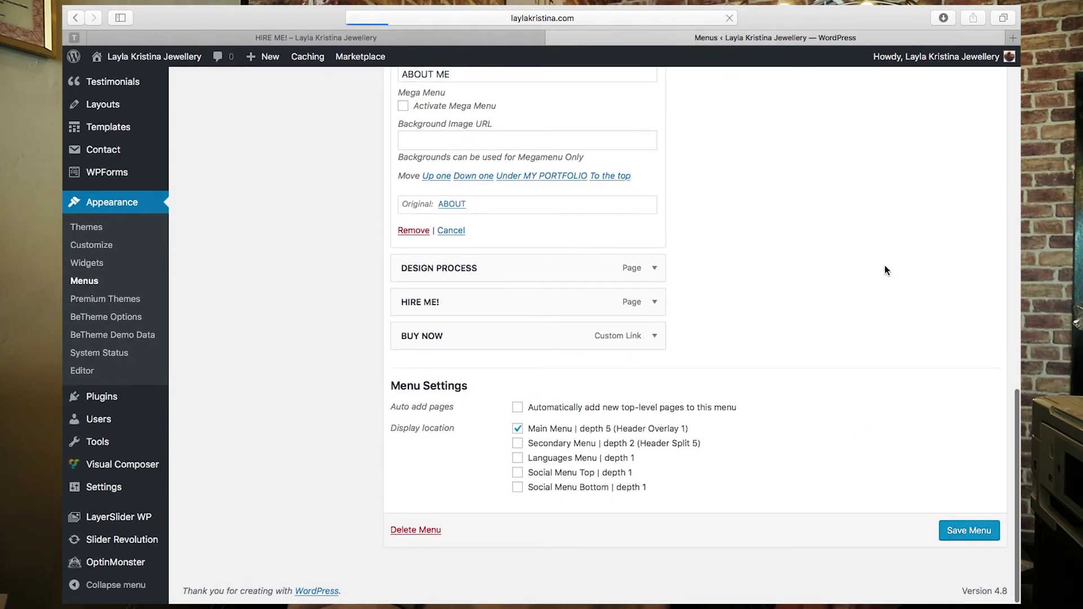
{"action": "left_click", "coordinate": [447, 36]}
{"action": "left_click", "coordinate": [729, 18]}
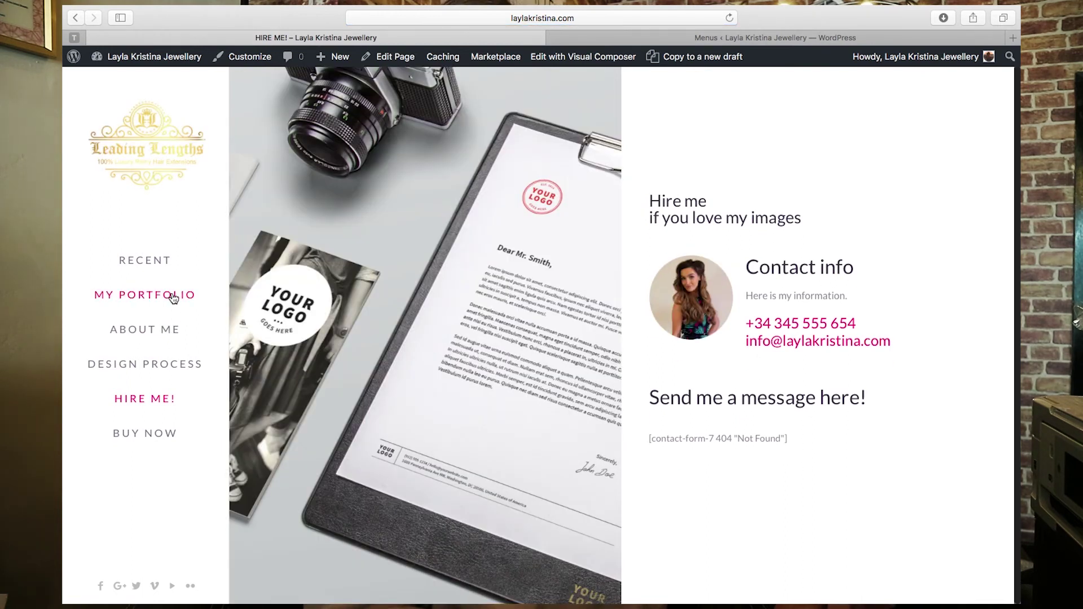
- Check the menu editor's update notice, then return to the live site's Recent portfolio section
{"action": "left_click", "coordinate": [723, 40]}
{"action": "scroll", "coordinate": [276, 259], "scroll_direction": "down", "scroll_amount": 2}
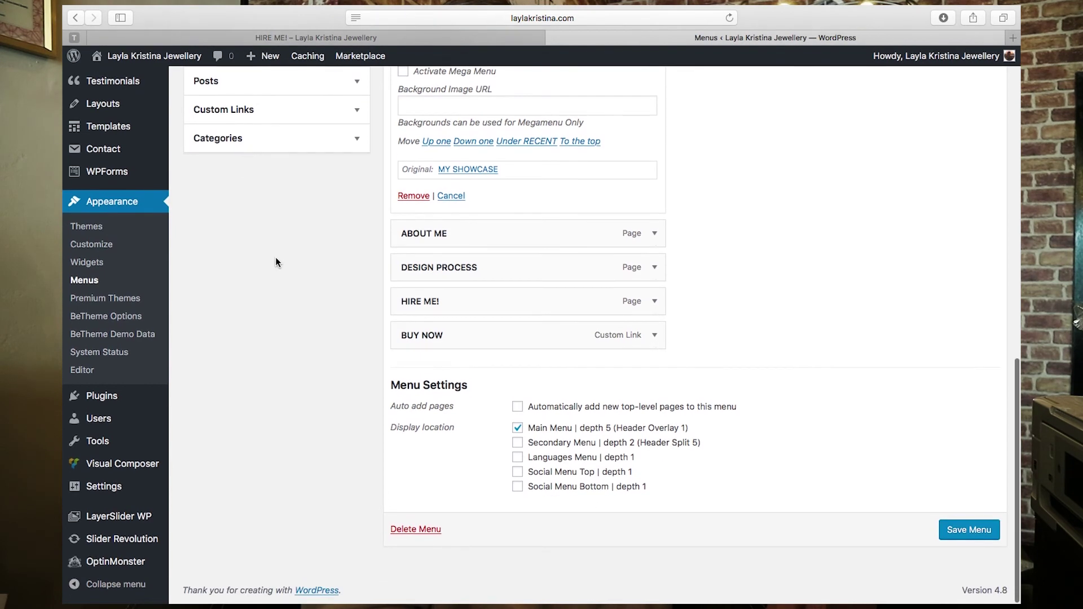
{"action": "scroll", "coordinate": [276, 262], "scroll_direction": "up", "scroll_amount": 15}
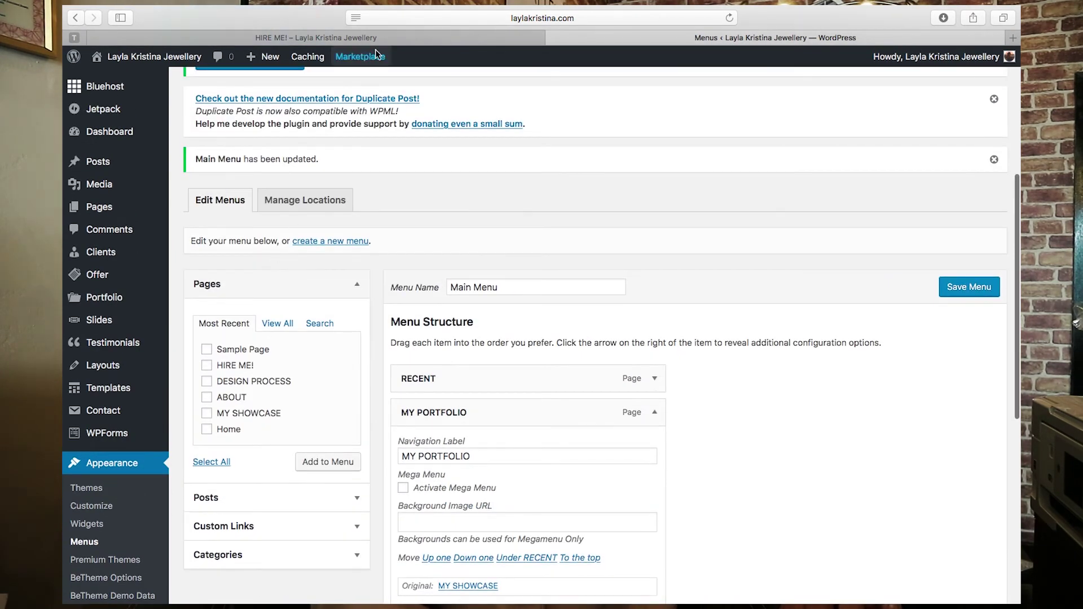
{"action": "left_click", "coordinate": [370, 40]}
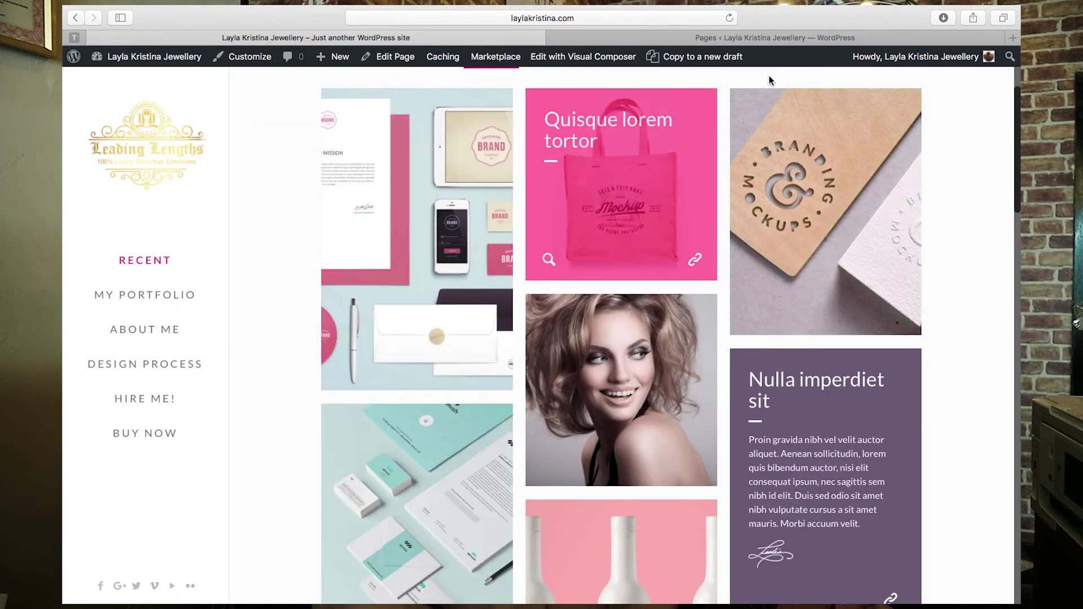
{"action": "left_click", "coordinate": [800, 40]}
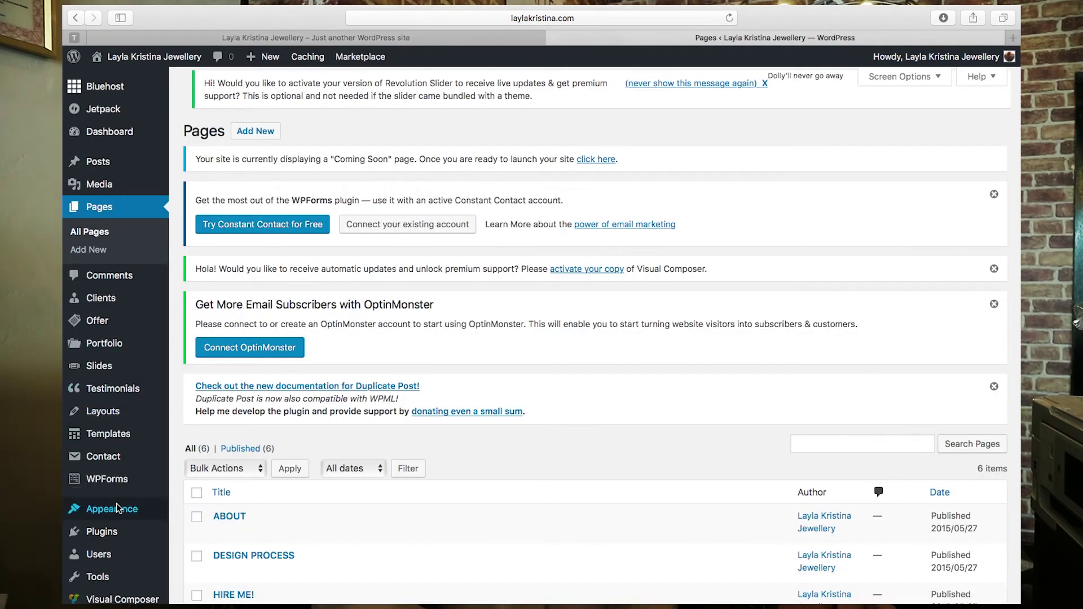
- In BeTheme Social settings, replace the Facebook field's # with the jewellery website's URL and save
{"action": "mouse_move", "coordinate": [117, 509]}
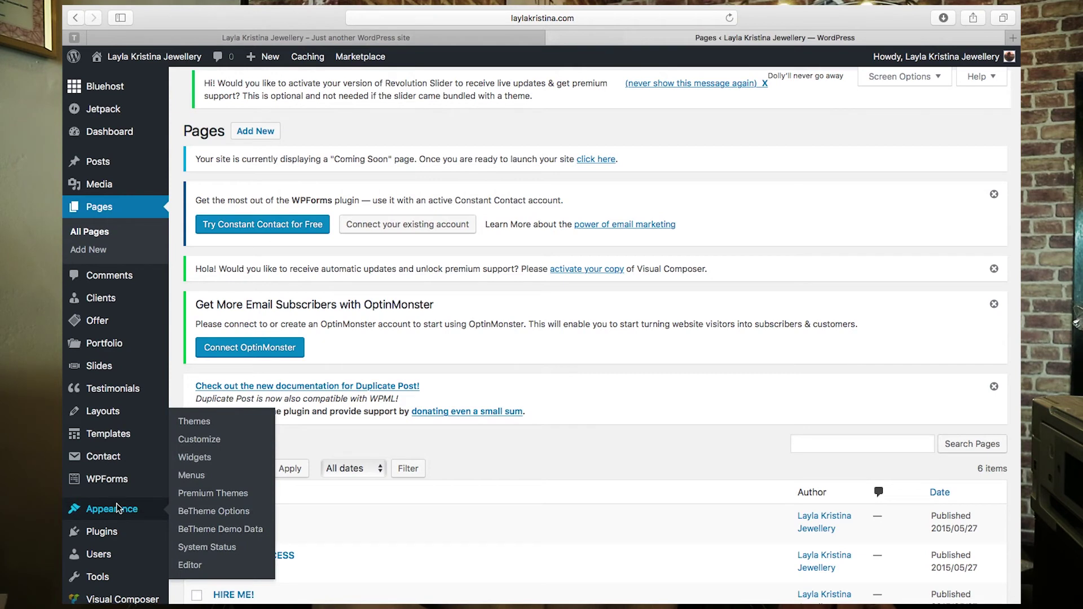
{"action": "left_click", "coordinate": [219, 511]}
{"action": "scroll", "coordinate": [218, 506], "scroll_direction": "down", "scroll_amount": 10}
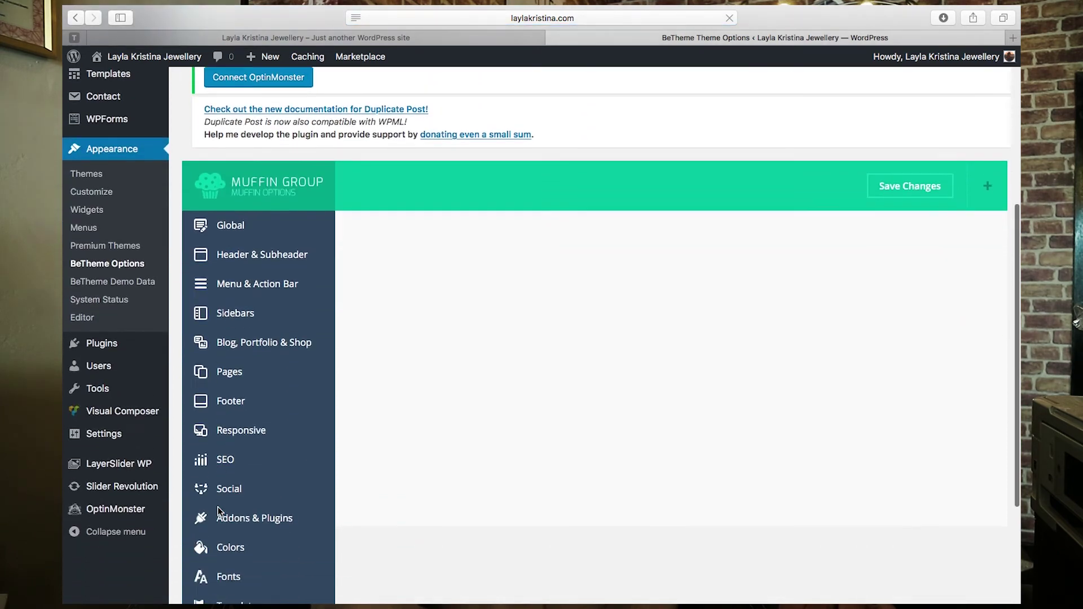
{"action": "left_click", "coordinate": [231, 412]}
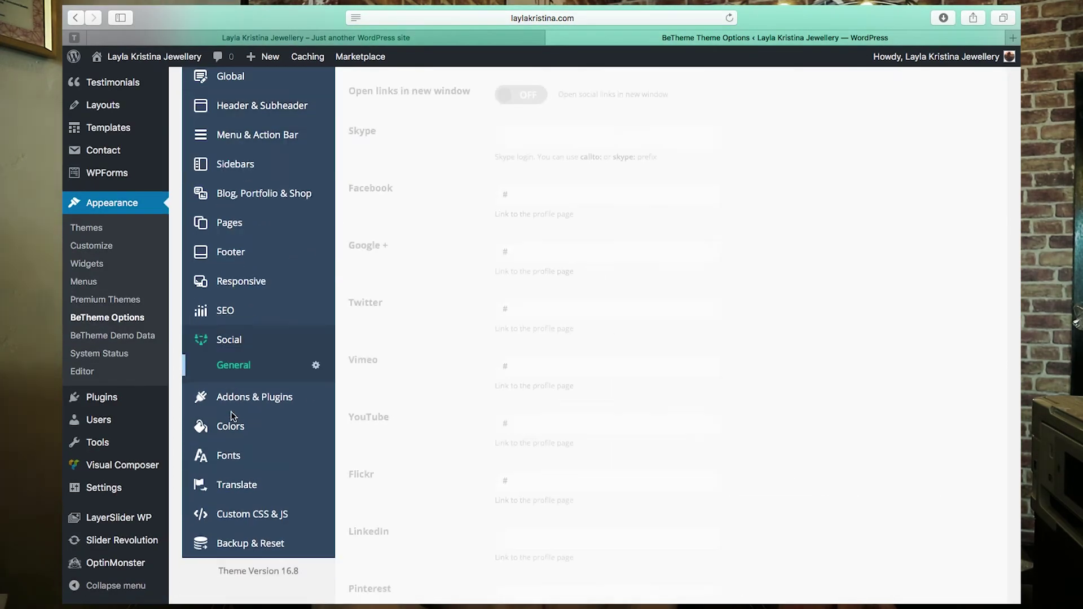
{"action": "scroll", "coordinate": [437, 242], "scroll_direction": "up", "scroll_amount": 1}
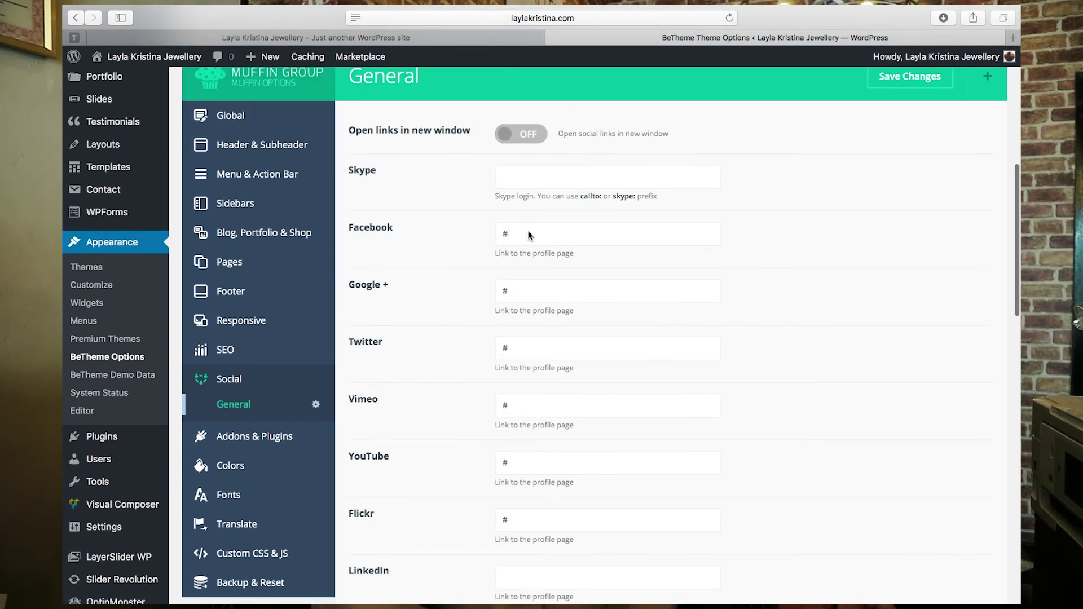
{"action": "left_click_drag", "start_coordinate": [512, 234], "coordinate": [496, 235]}
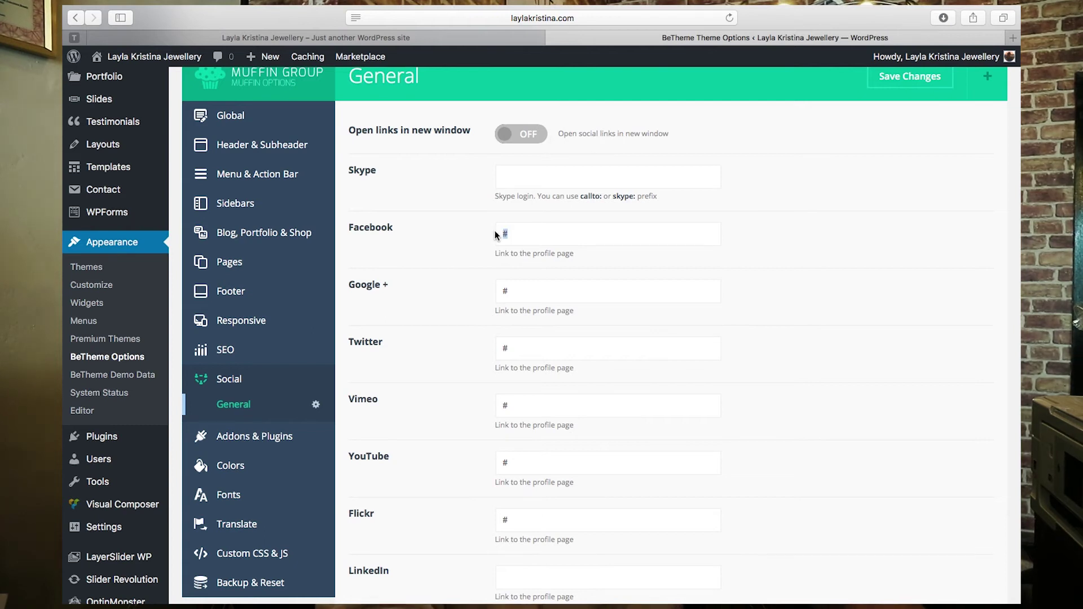
{"action": "type", "text": "https://w"}
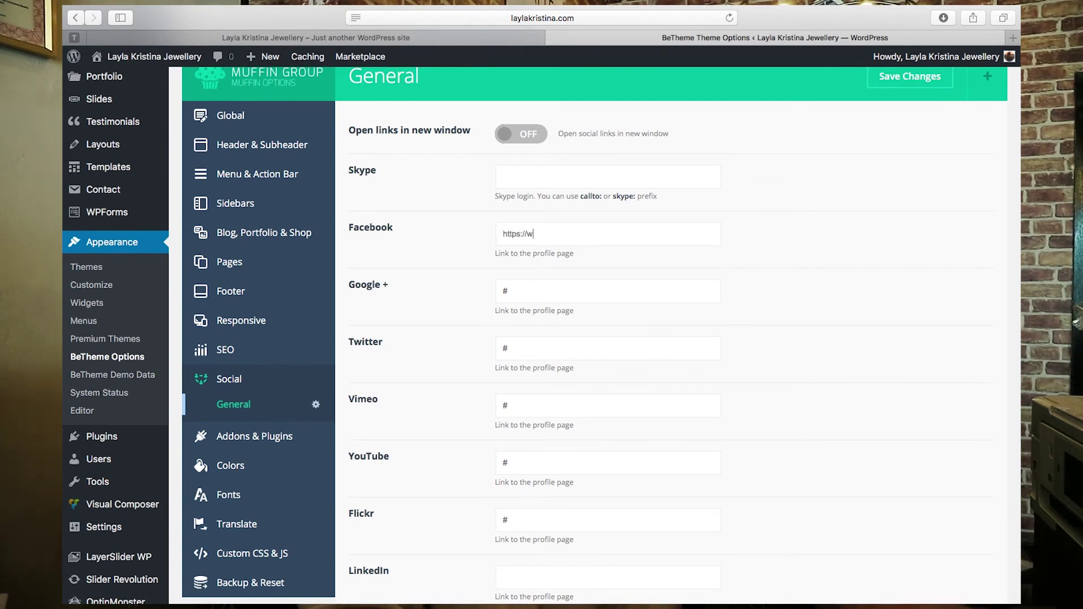
{"action": "type", "text": "ww.leading"}
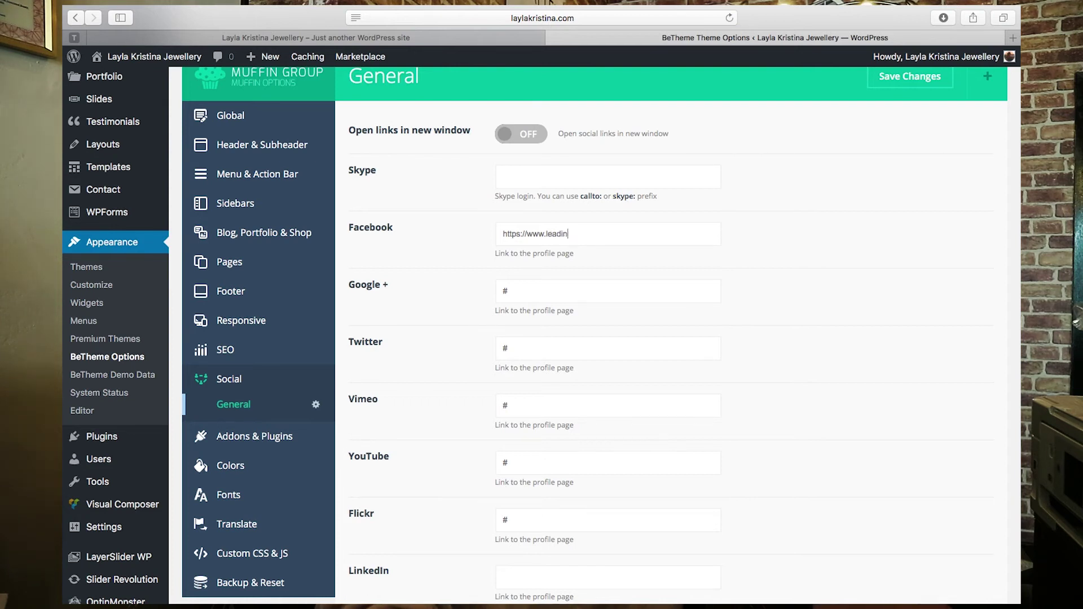
{"action": "key", "text": "BackSpace"}
{"action": "key", "text": "BackSpace"}
{"action": "type", "text": "ayla"}
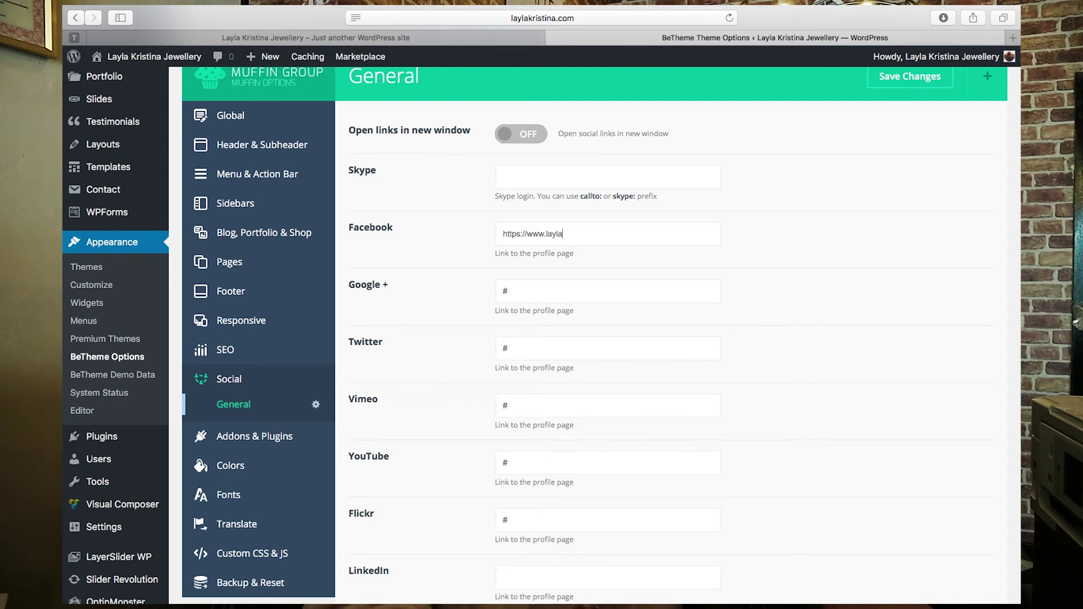
{"action": "type", "text": "kristinajewellery.com"}
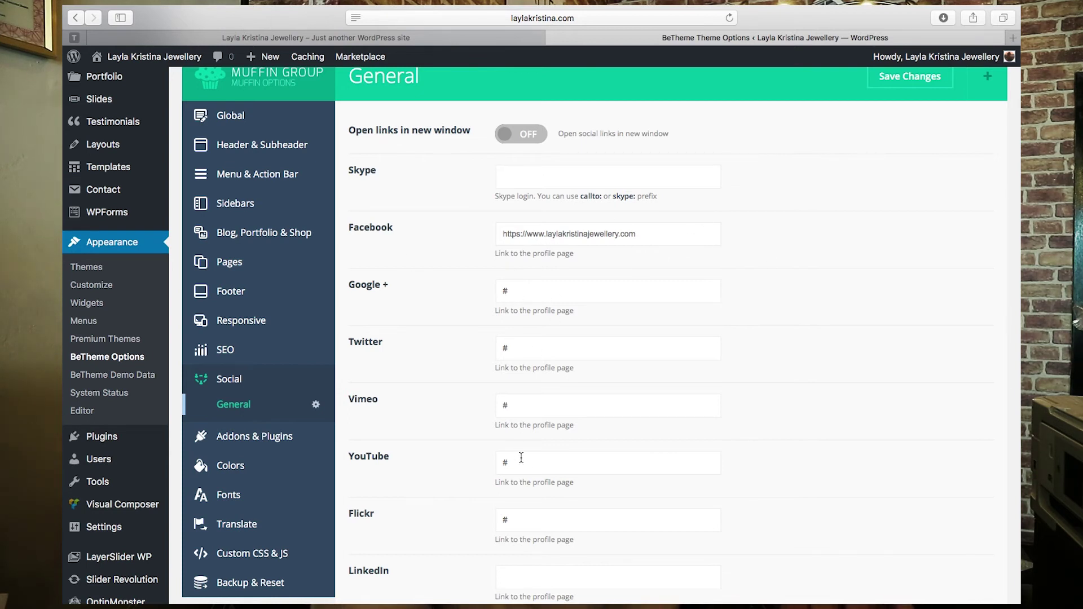
{"action": "scroll", "coordinate": [578, 459], "scroll_direction": "down", "scroll_amount": 8}
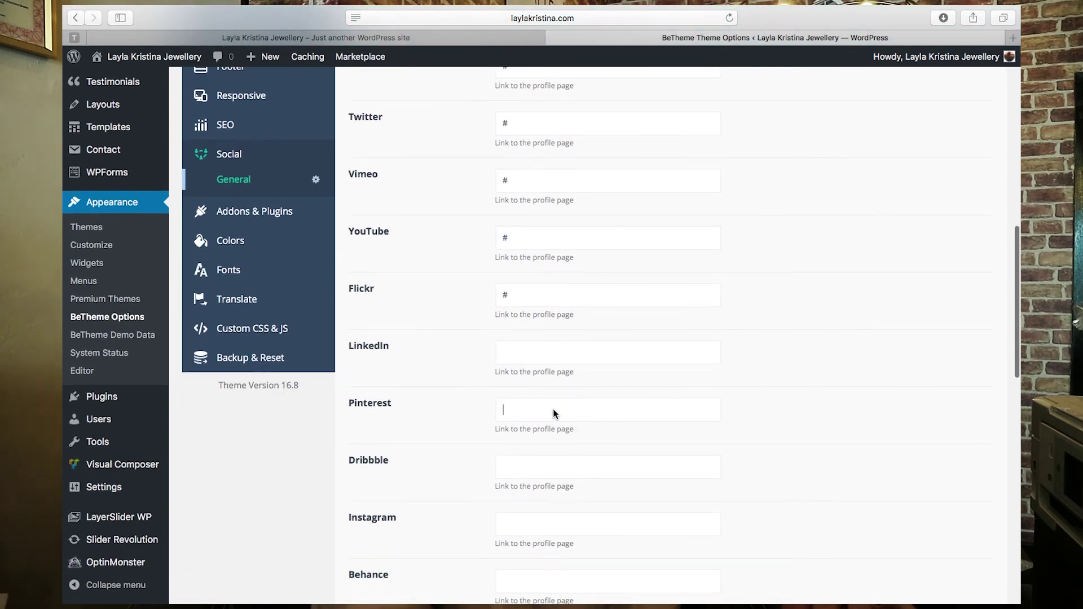
{"action": "scroll", "coordinate": [760, 431], "scroll_direction": "down", "scroll_amount": 15}
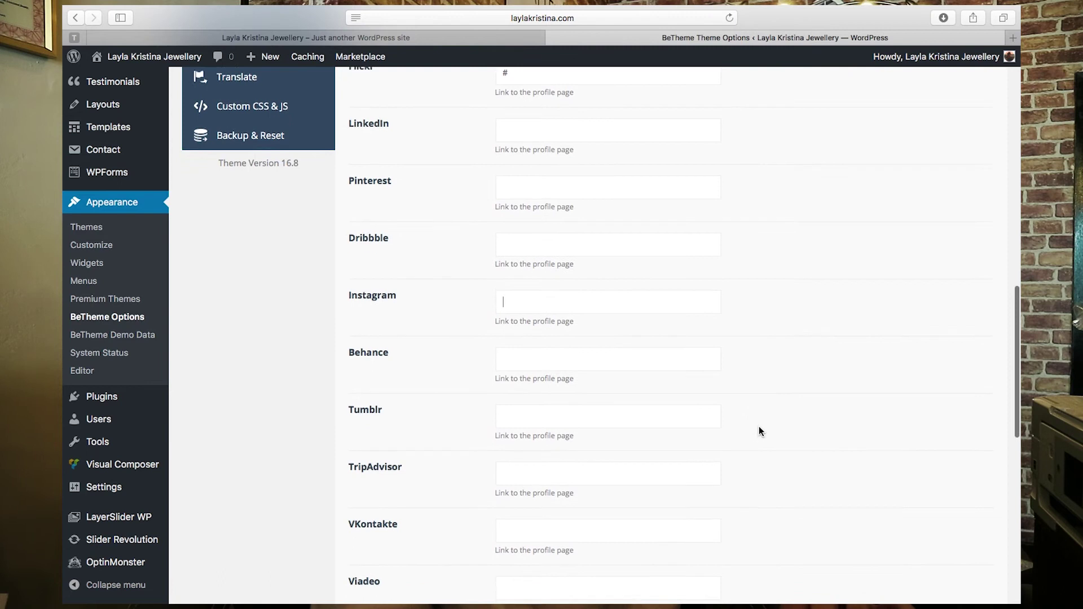
{"action": "scroll", "coordinate": [759, 430], "scroll_direction": "down", "scroll_amount": 10}
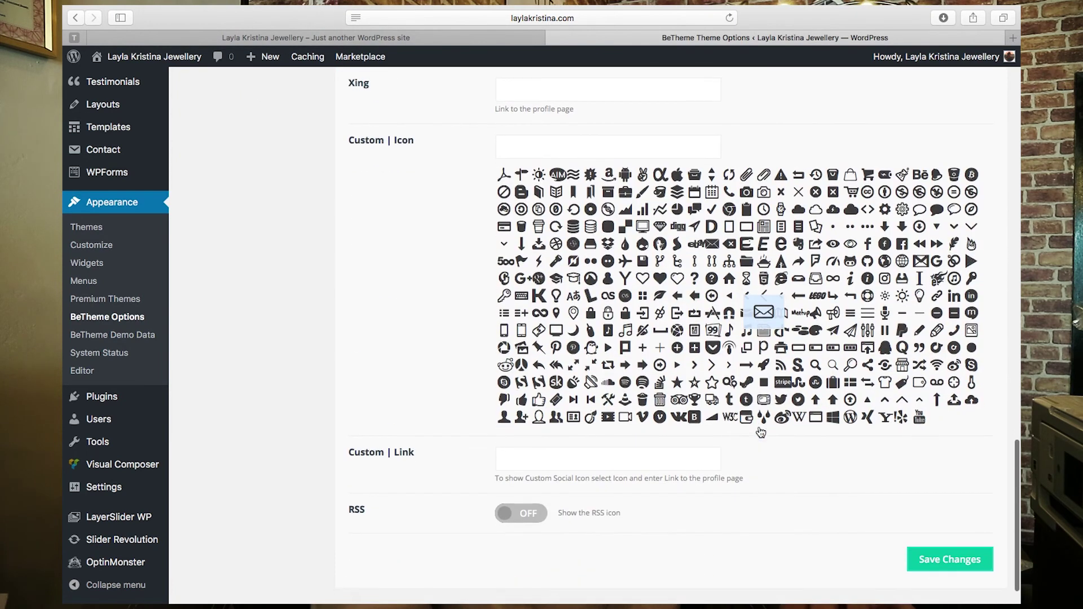
{"action": "left_click", "coordinate": [946, 558]}
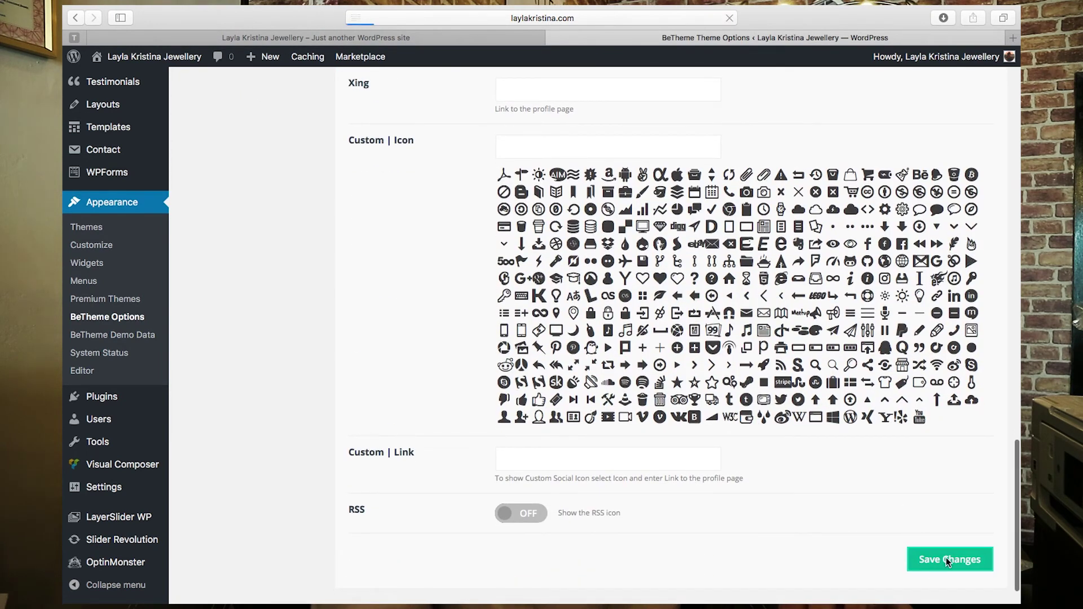
- Reload the live home page and view the client logos row, then open the admin Pages list
{"action": "left_click", "coordinate": [444, 35]}
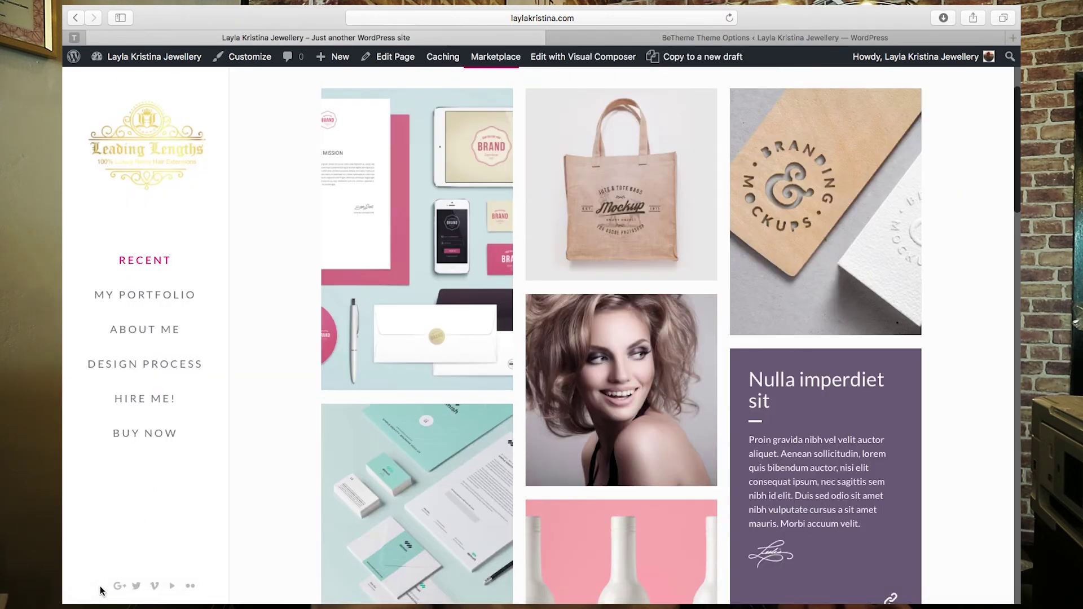
{"action": "key", "text": "super+r"}
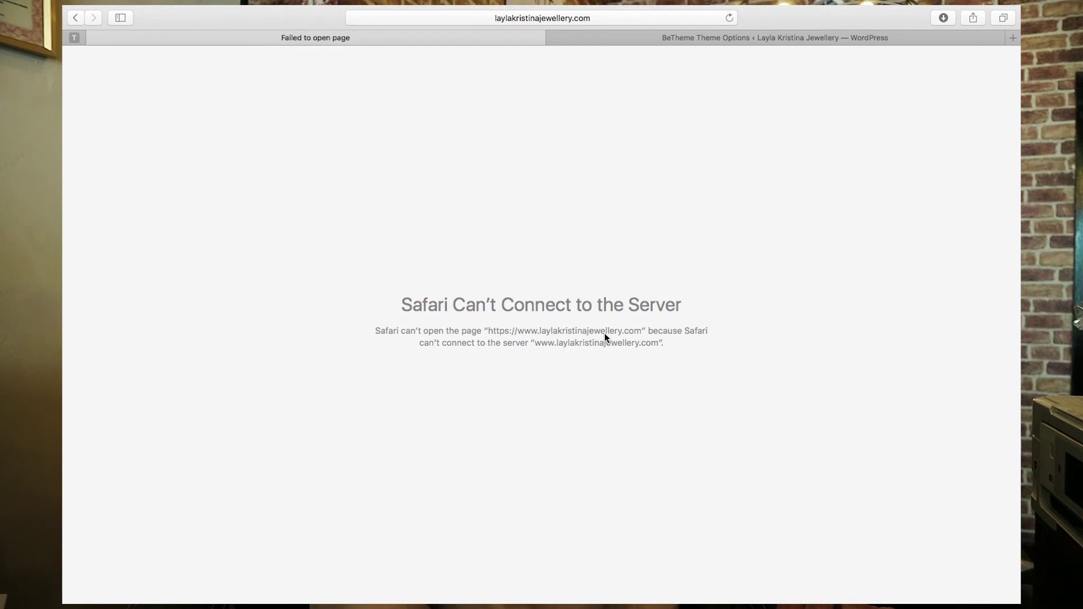
{"action": "key", "text": "super+bracketleft"}
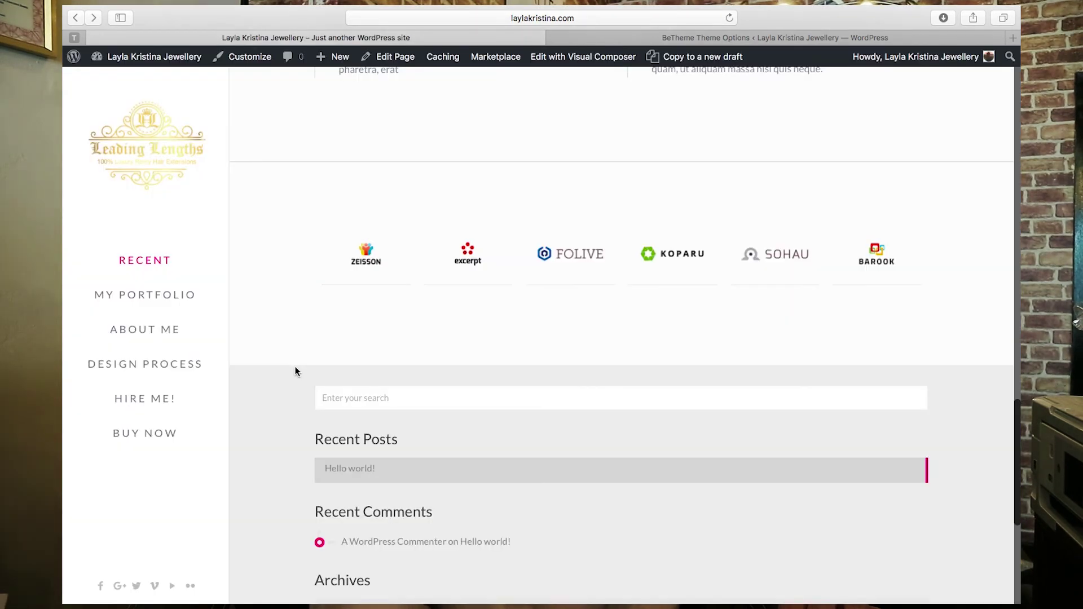
{"action": "scroll", "coordinate": [296, 371], "scroll_direction": "up", "scroll_amount": 5}
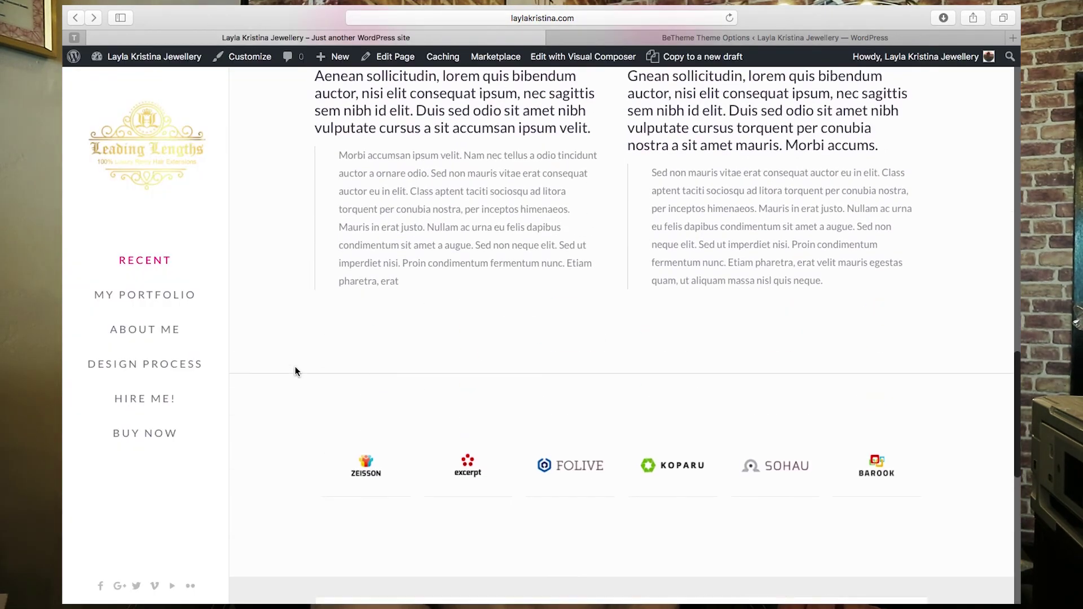
{"action": "scroll", "coordinate": [296, 370], "scroll_direction": "down", "scroll_amount": 2}
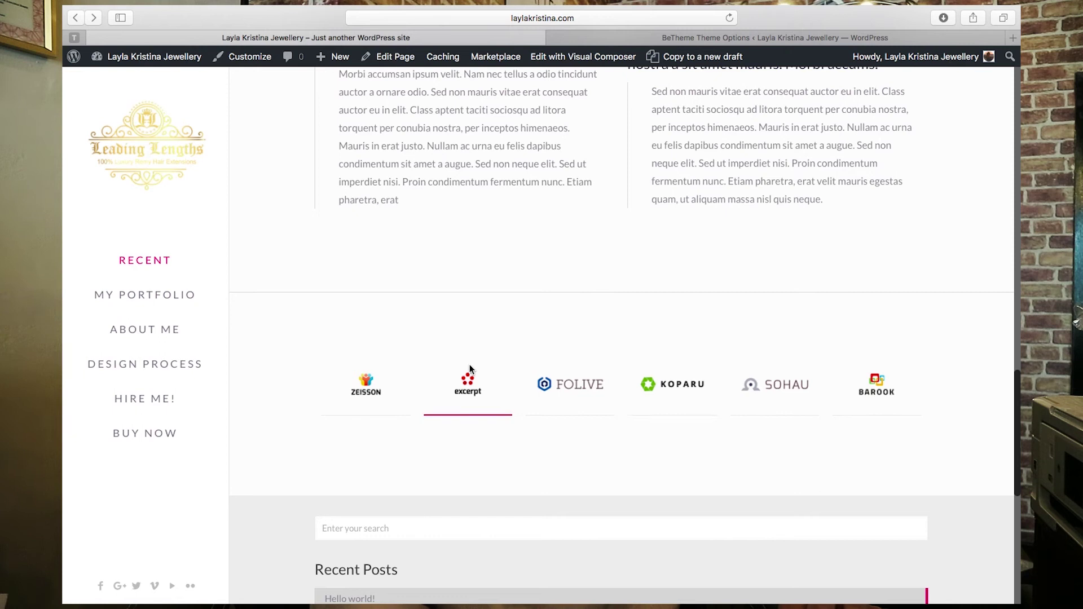
{"action": "scroll", "coordinate": [253, 399], "scroll_direction": "down", "scroll_amount": 1}
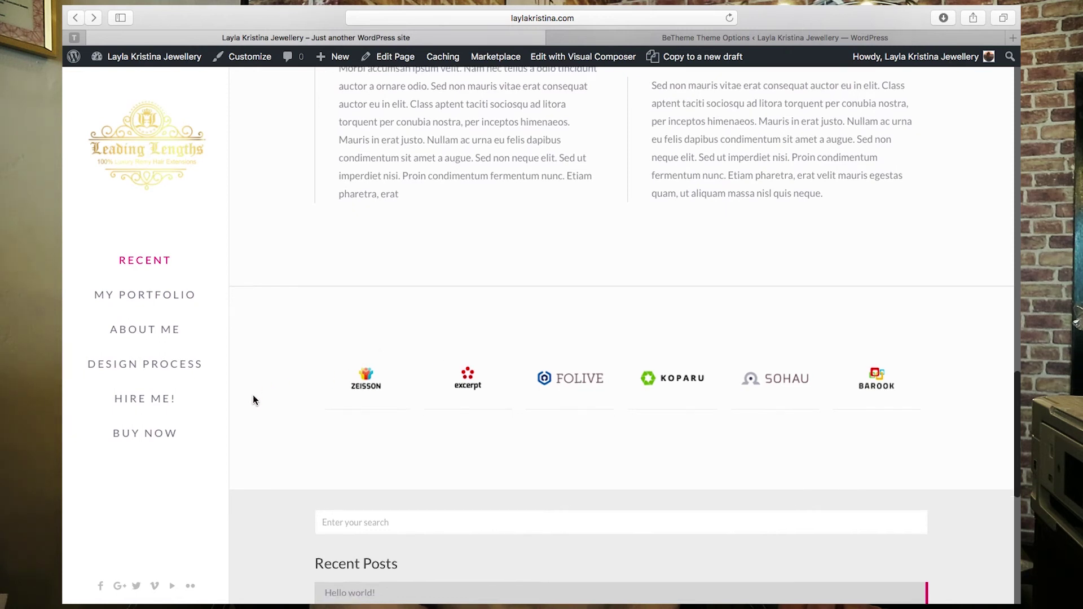
{"action": "key", "text": "ctrl+Tab"}
{"action": "left_click", "coordinate": [100, 207]}
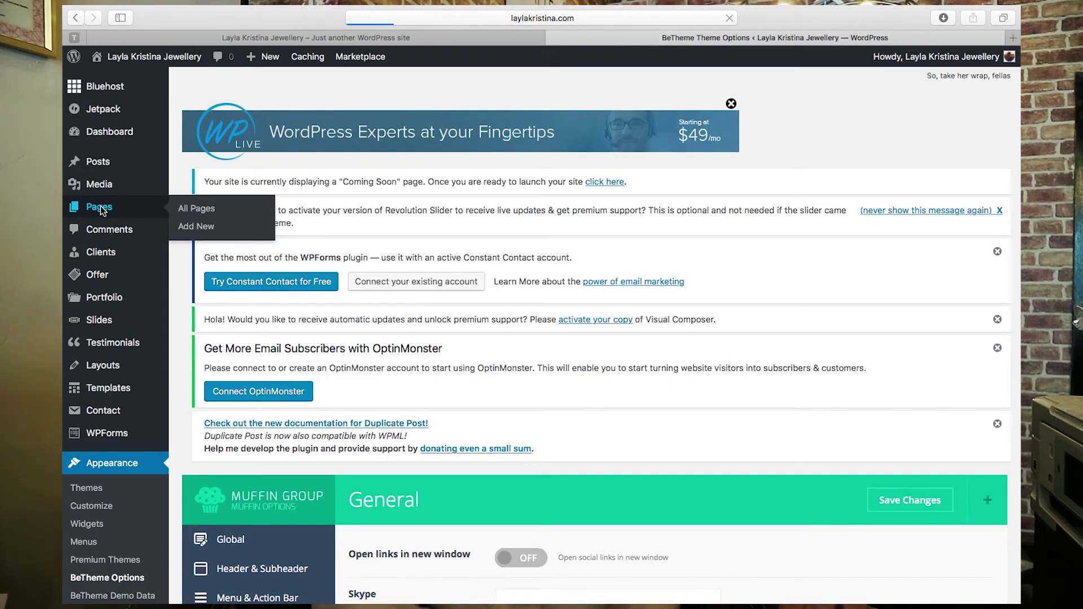
- Open the Home page in the Muffin Builder and open its Clients element settings
{"action": "scroll", "coordinate": [237, 271], "scroll_direction": "down", "scroll_amount": 5}
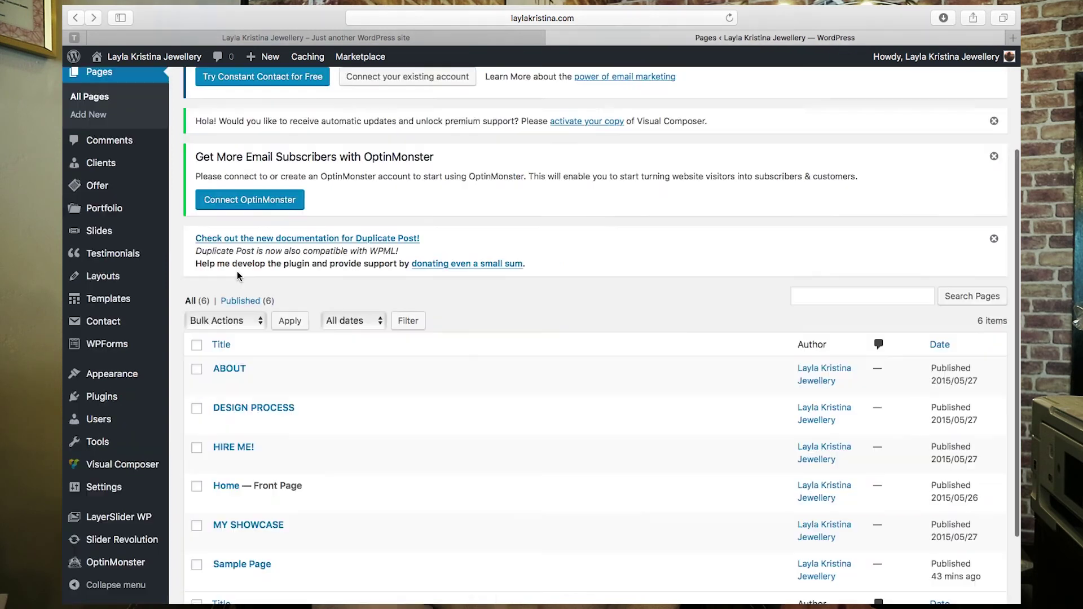
{"action": "left_click", "coordinate": [220, 430]}
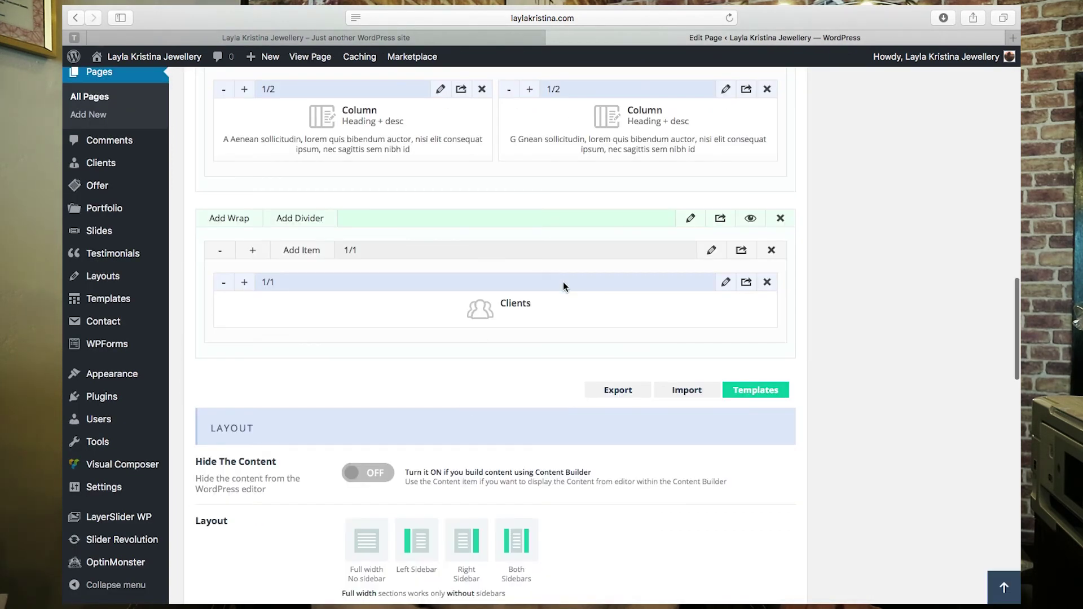
{"action": "scroll", "coordinate": [559, 352], "scroll_direction": "up", "scroll_amount": 1}
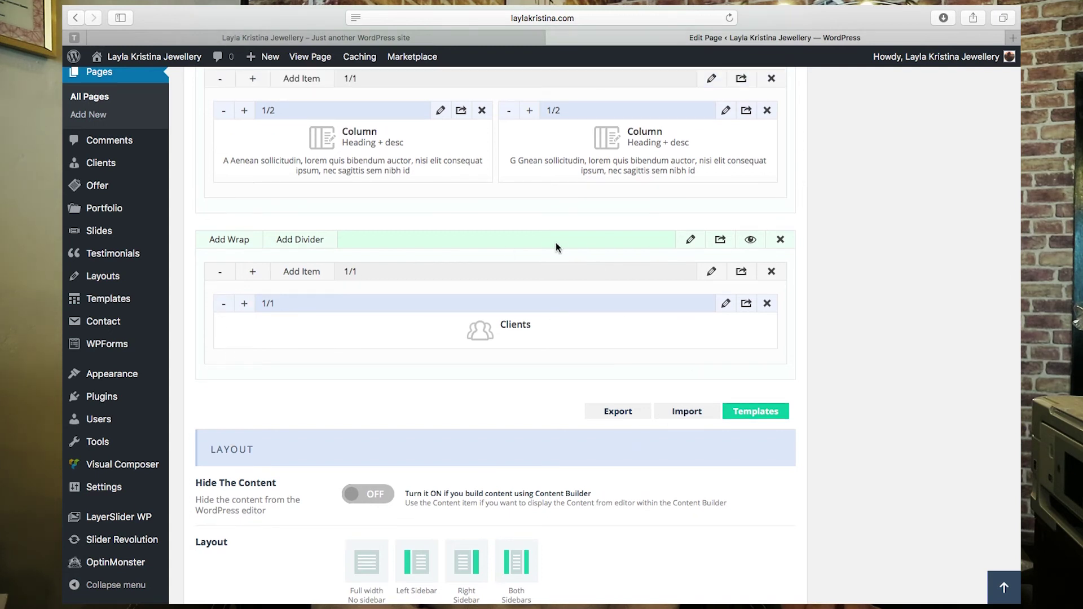
{"action": "left_click", "coordinate": [726, 304]}
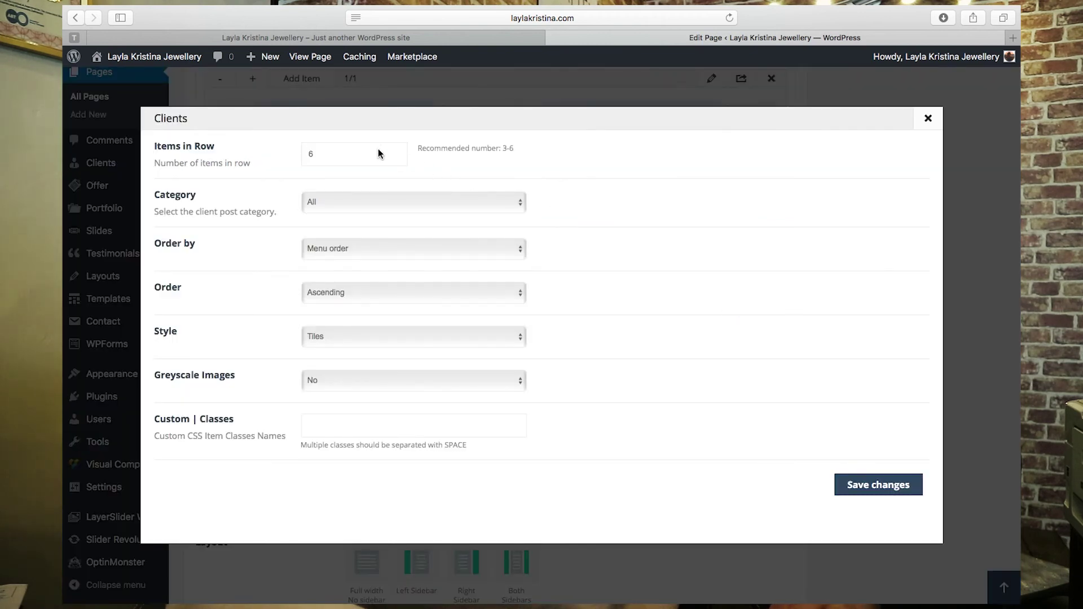
- Compare the live client logos, then change the Clients element's Items in Row from 6 to 10 and save
{"action": "left_click", "coordinate": [415, 36]}
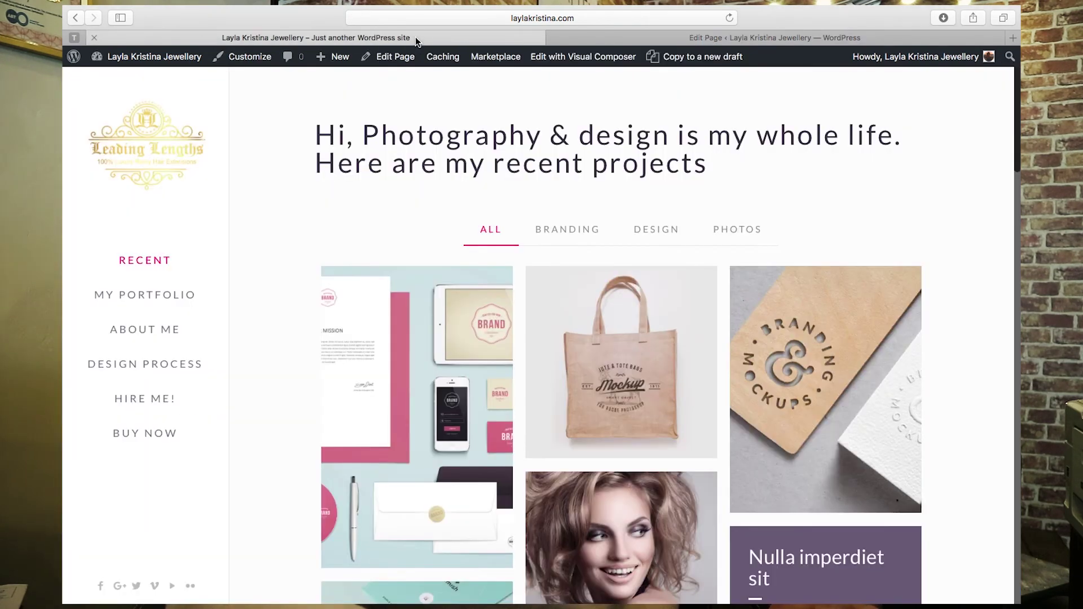
{"action": "scroll", "coordinate": [523, 137], "scroll_direction": "down", "scroll_amount": 15}
{"action": "scroll", "coordinate": [523, 137], "scroll_direction": "down", "scroll_amount": 3}
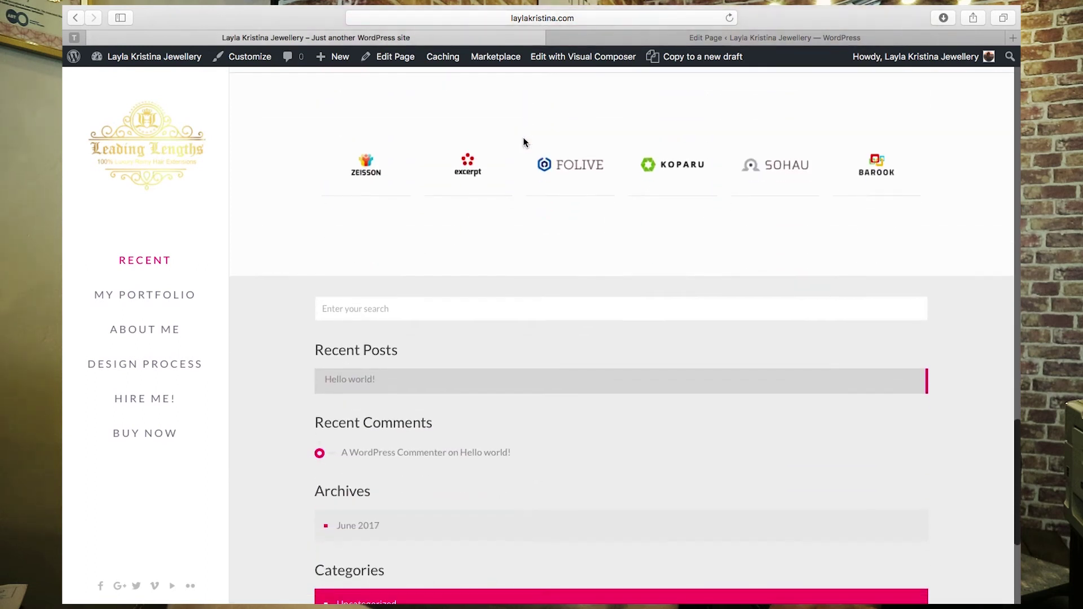
{"action": "left_click", "coordinate": [807, 40]}
{"action": "left_click", "coordinate": [359, 153]}
{"action": "key", "text": "BackSpace"}
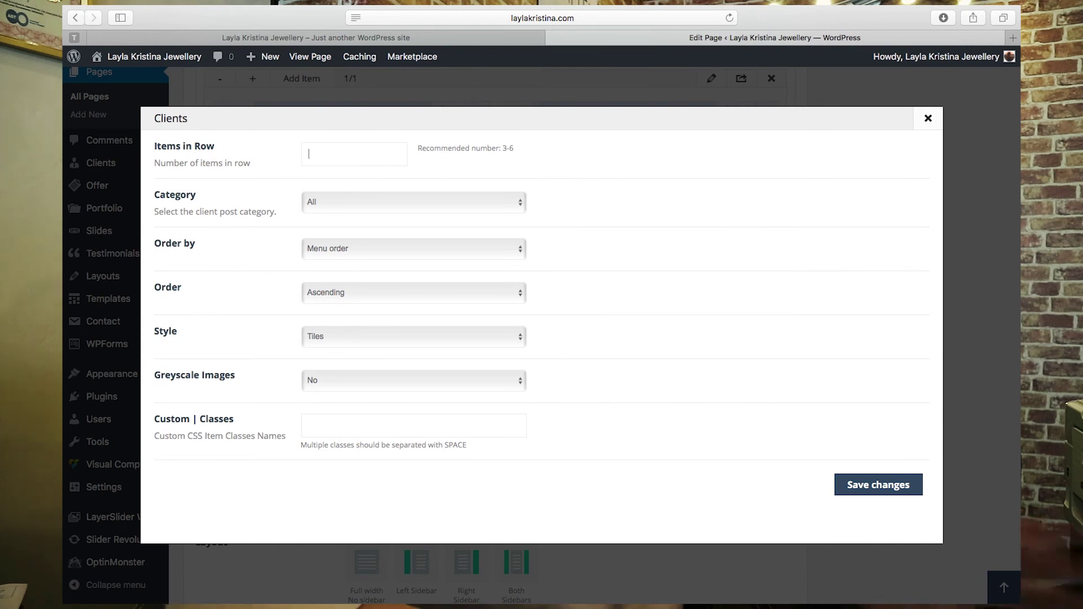
{"action": "type", "text": "10"}
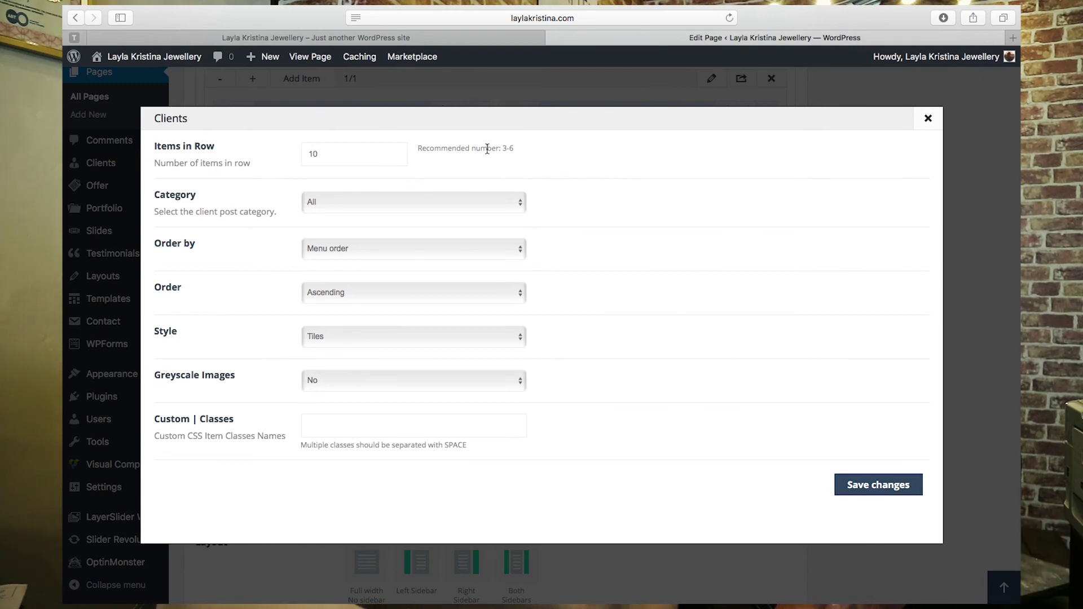
{"action": "left_click", "coordinate": [504, 162]}
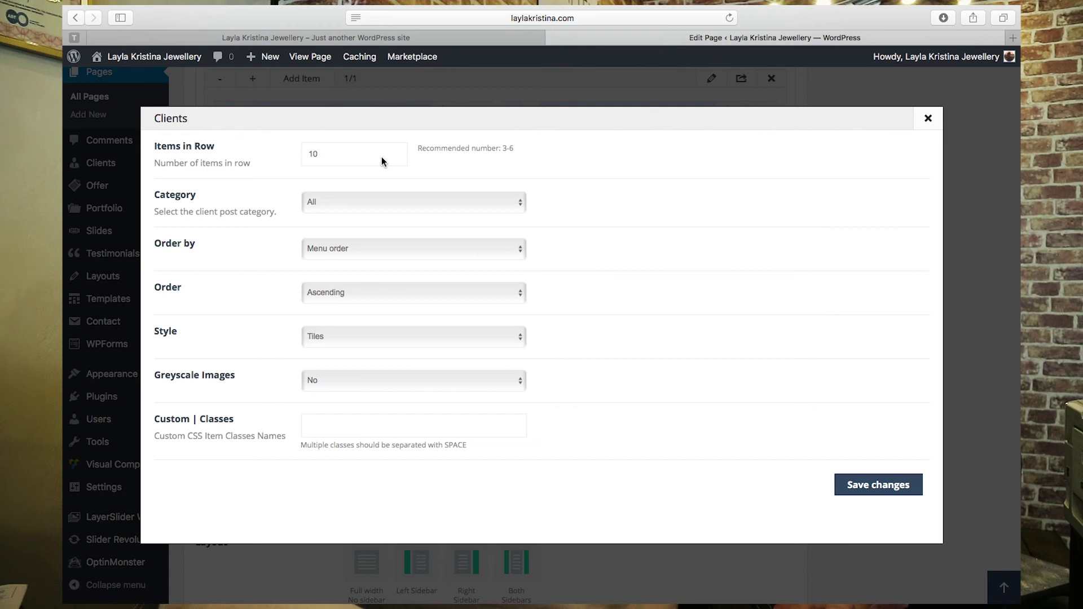
{"action": "left_click", "coordinate": [879, 485]}
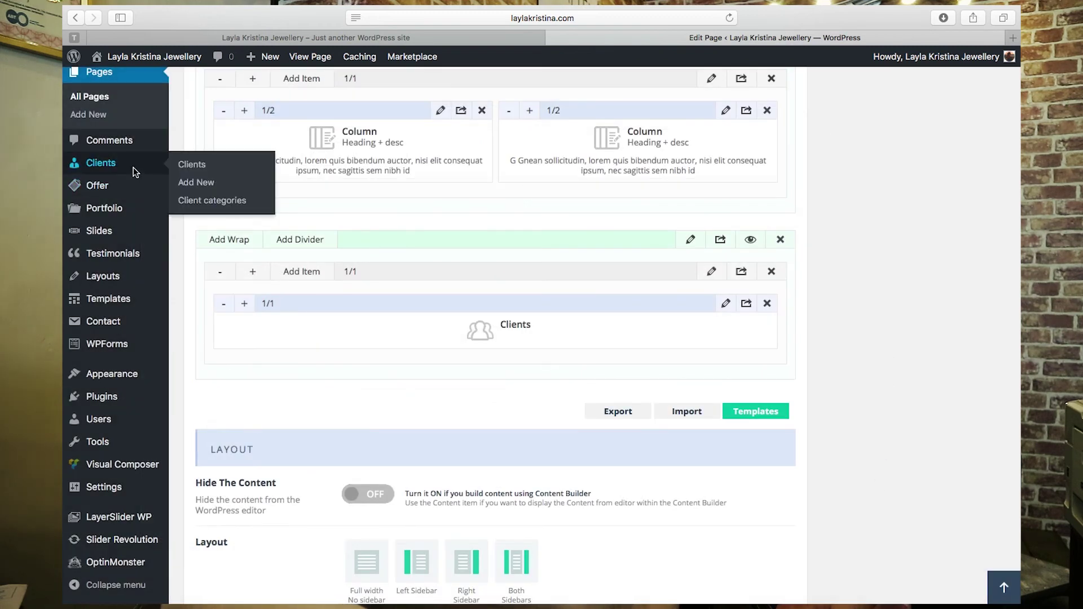
{"action": "scroll", "coordinate": [920, 178], "scroll_direction": "up", "scroll_amount": 5}
{"action": "scroll", "coordinate": [919, 177], "scroll_direction": "up", "scroll_amount": 7}
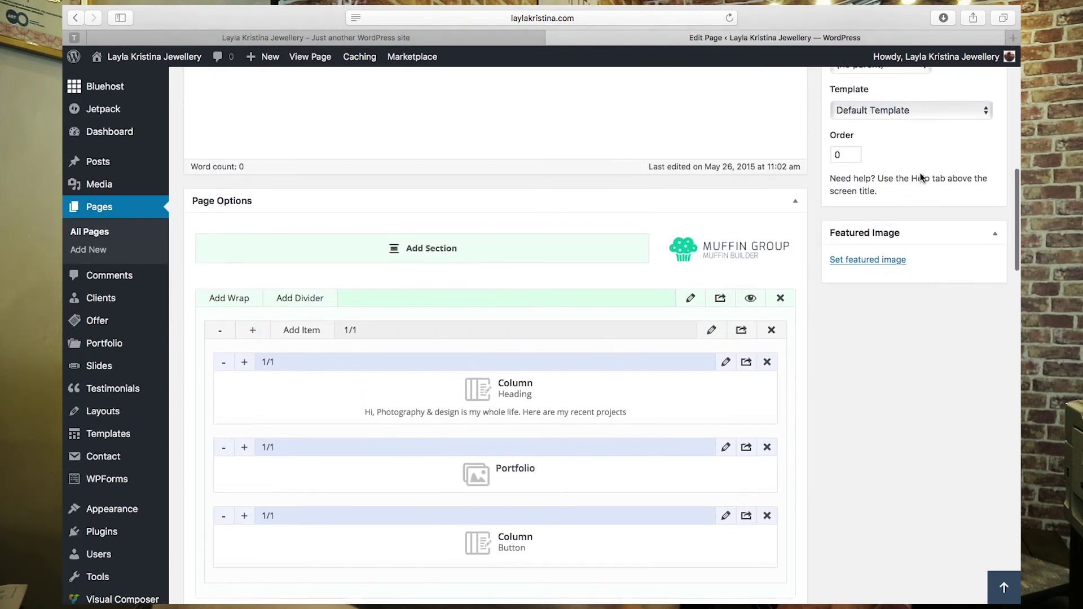
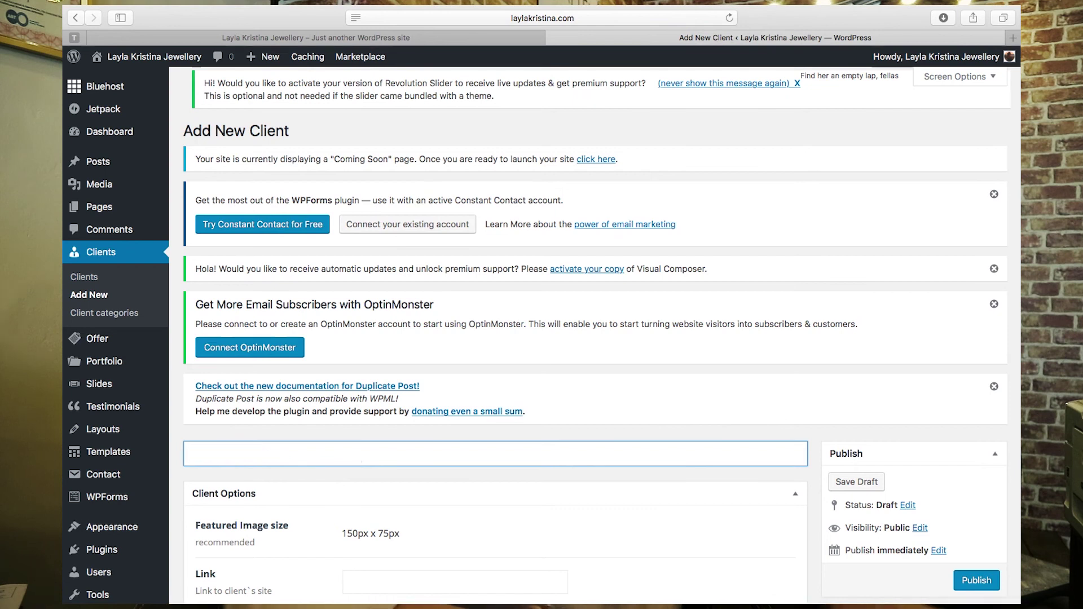
{"action": "type", "text": "Lengths"}
{"action": "scroll", "coordinate": [469, 502], "scroll_direction": "down", "scroll_amount": 5}
{"action": "left_click", "coordinate": [424, 341]}
{"action": "scroll", "coordinate": [424, 341], "scroll_direction": "down", "scroll_amount": 2}
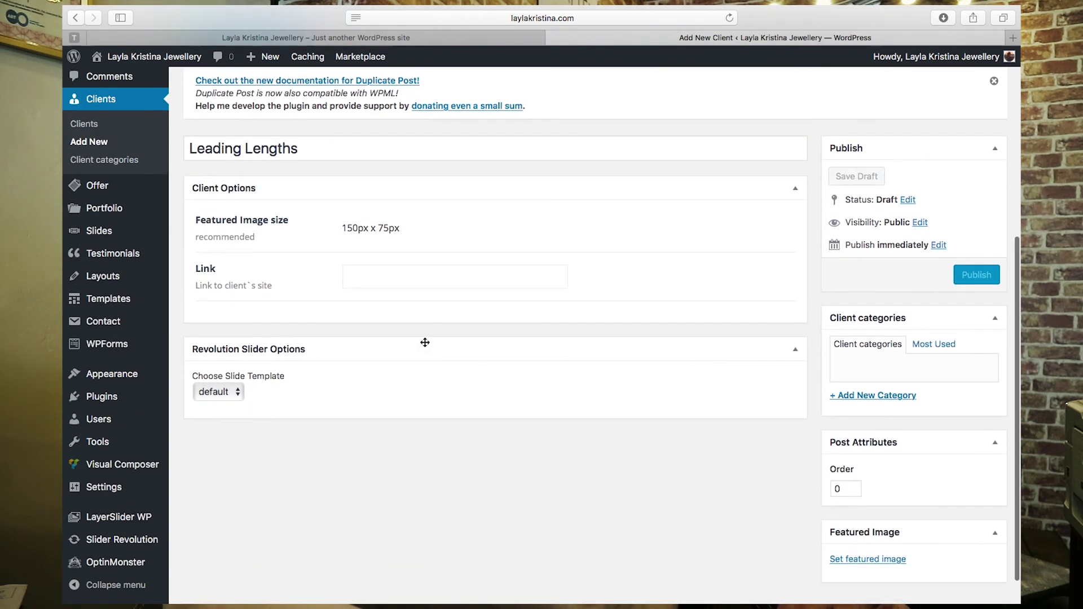
{"action": "scroll", "coordinate": [424, 342], "scroll_direction": "down", "scroll_amount": 1}
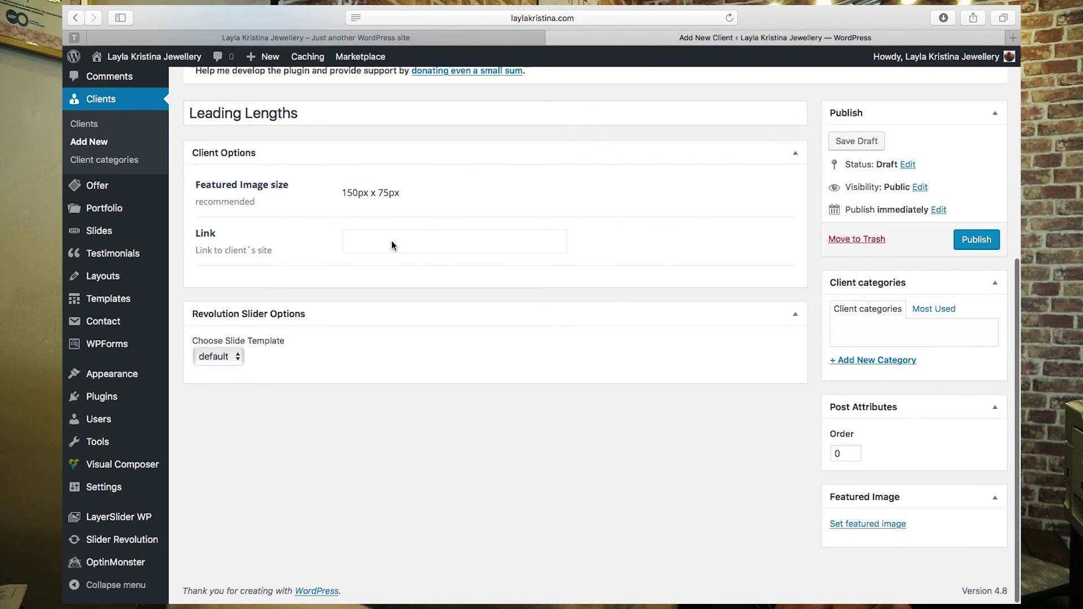
{"action": "type", "text": "http"}
{"action": "type", "text": "s://www.leadi"}
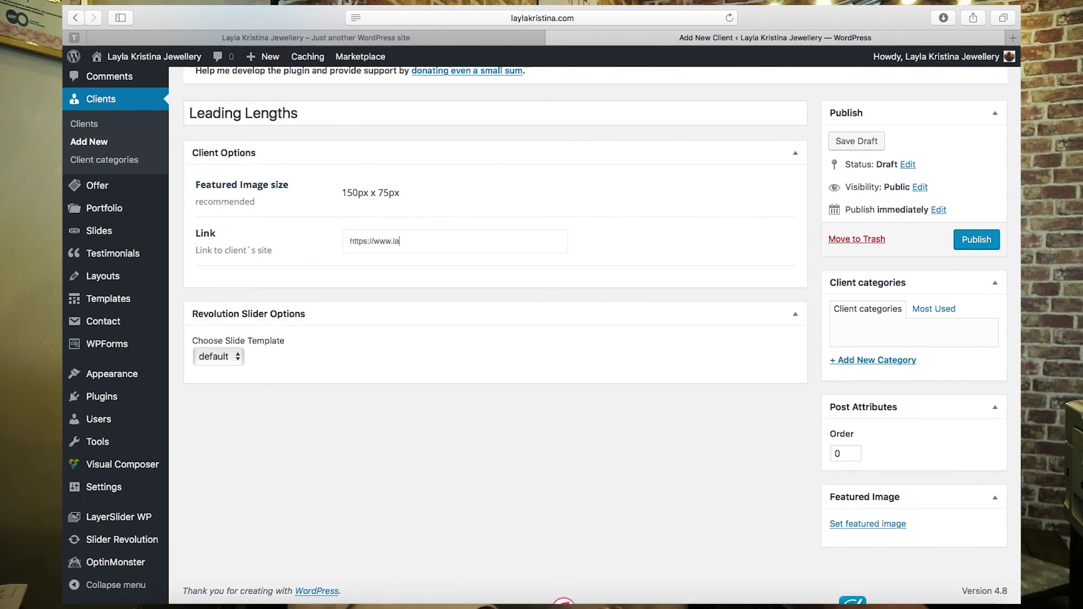
{"action": "type", "text": "nglengths."}
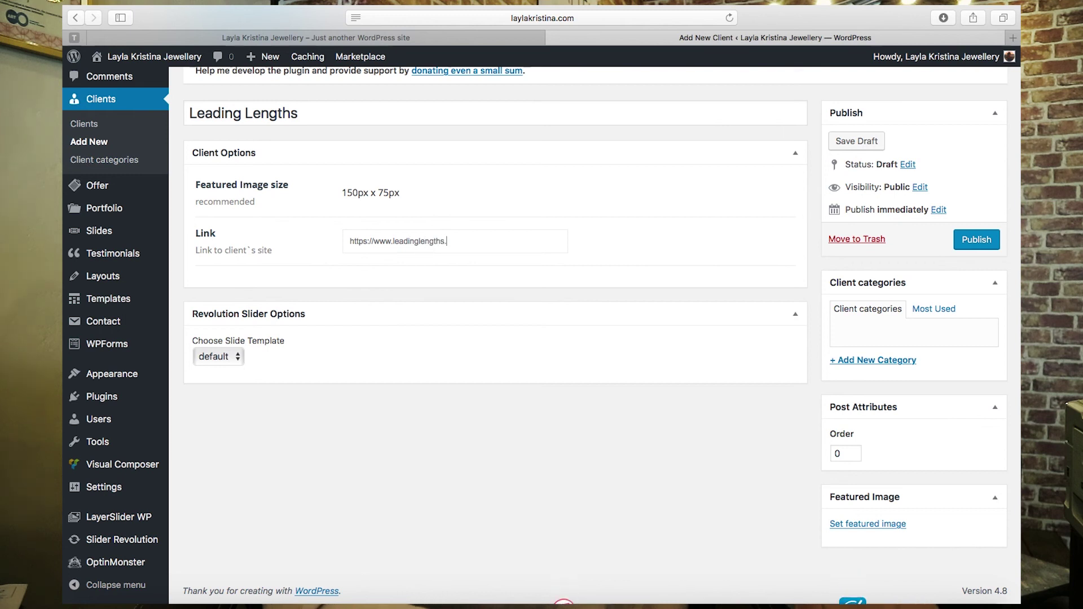
{"action": "type", "text": "com"}
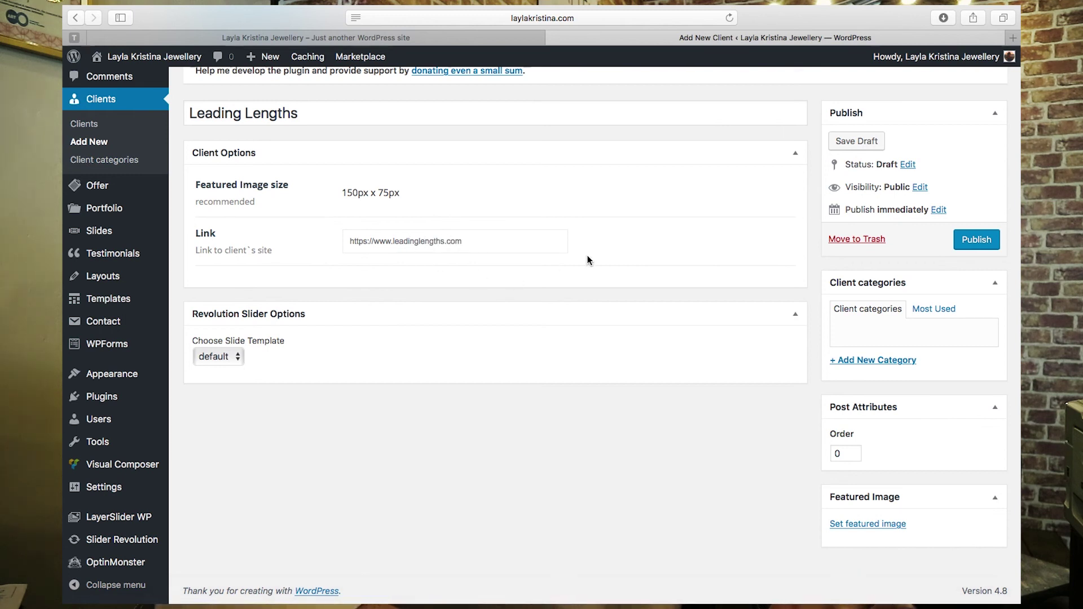
- Set the Leading Lengths logo as featured image, publish the client, and view the live site
{"action": "left_click", "coordinate": [867, 524]}
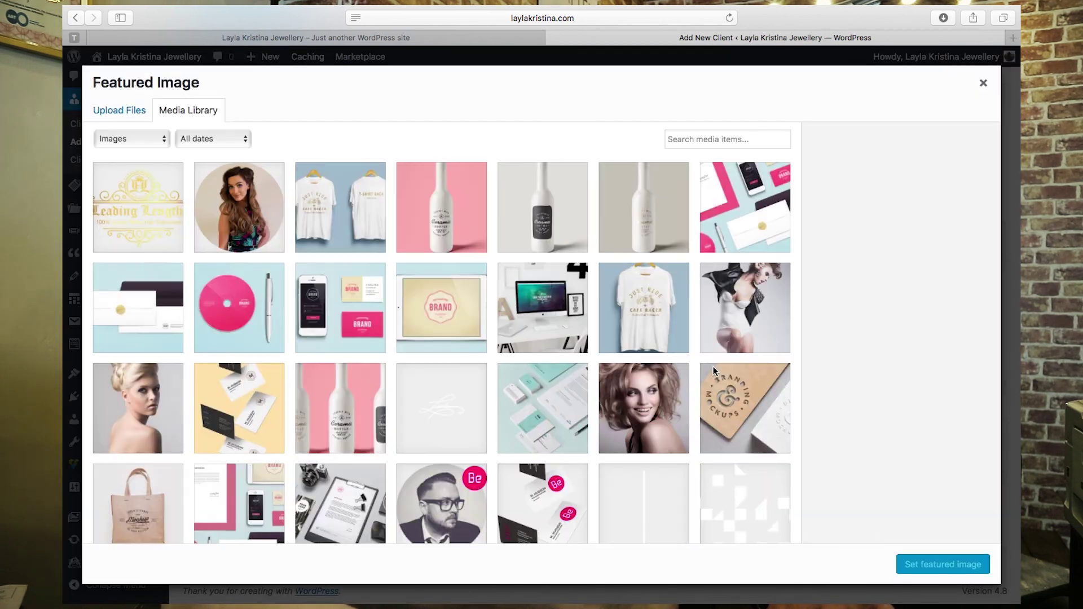
{"action": "left_click", "coordinate": [134, 215]}
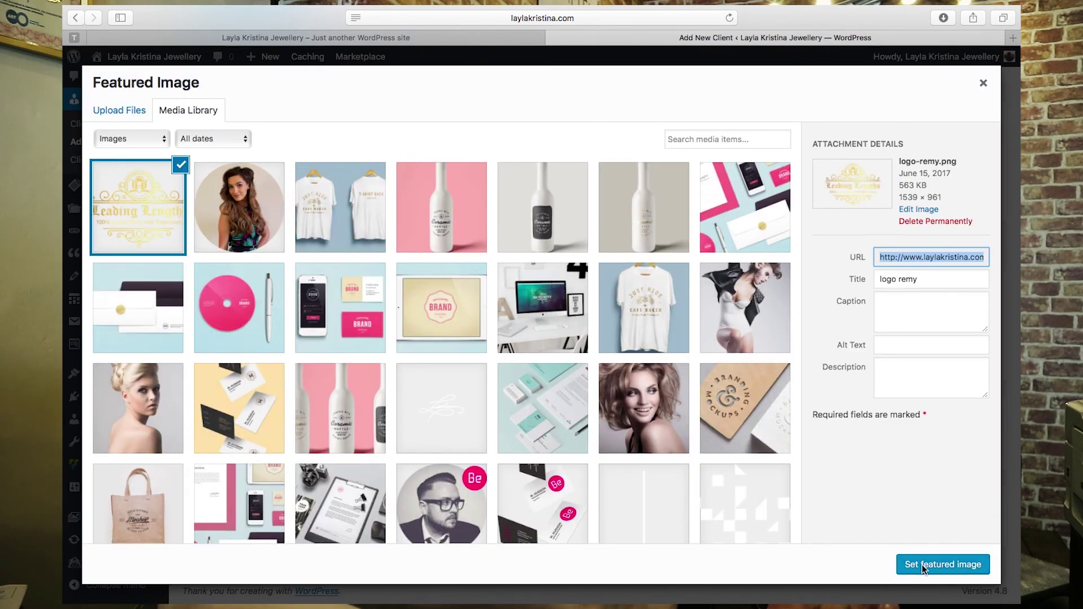
{"action": "left_click", "coordinate": [923, 565]}
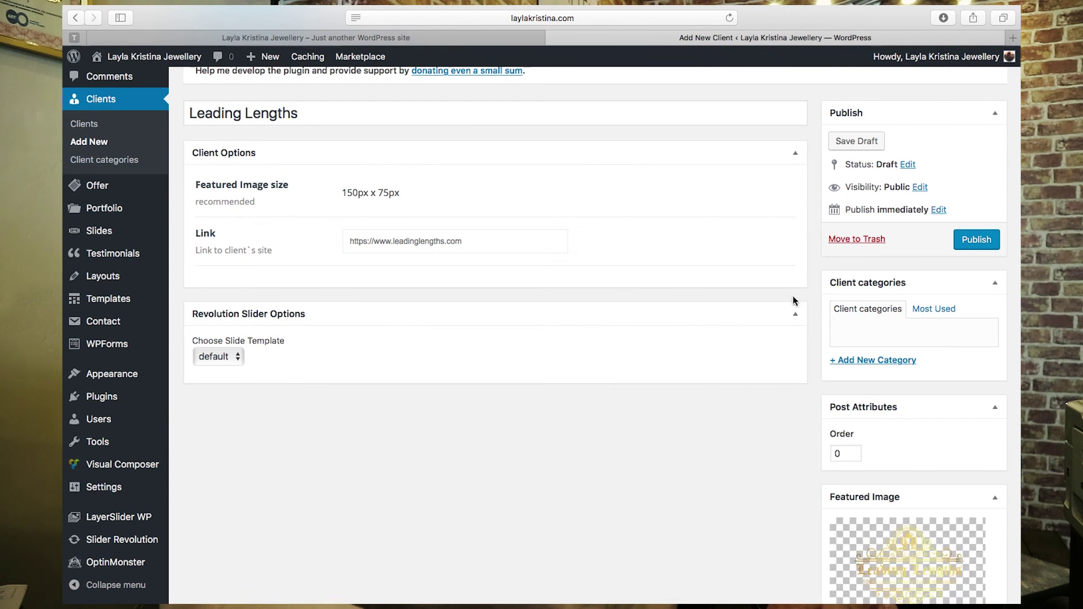
{"action": "left_click", "coordinate": [974, 240]}
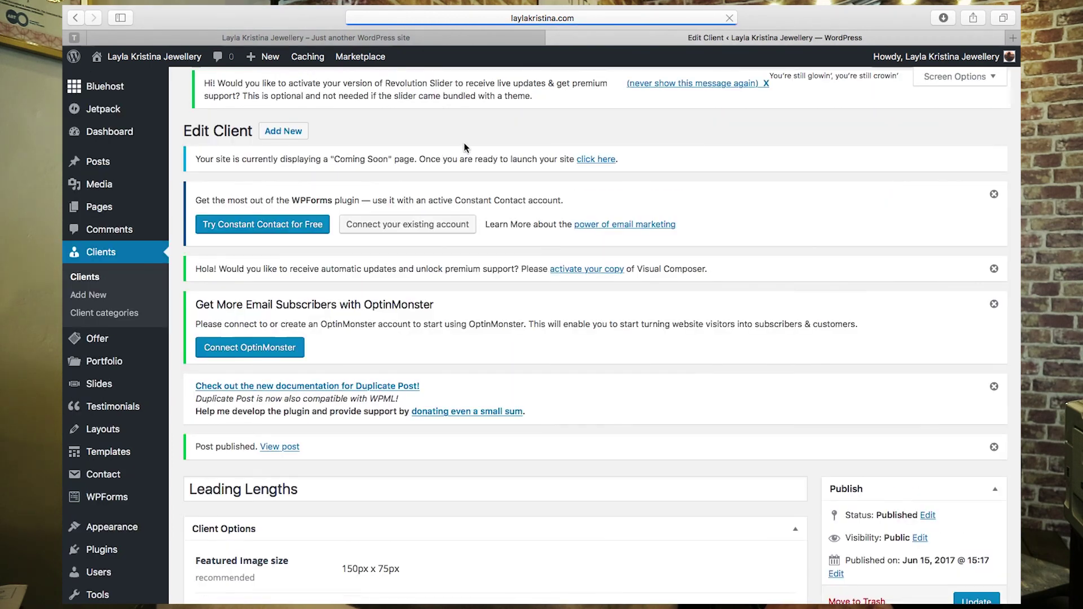
{"action": "left_click", "coordinate": [433, 36]}
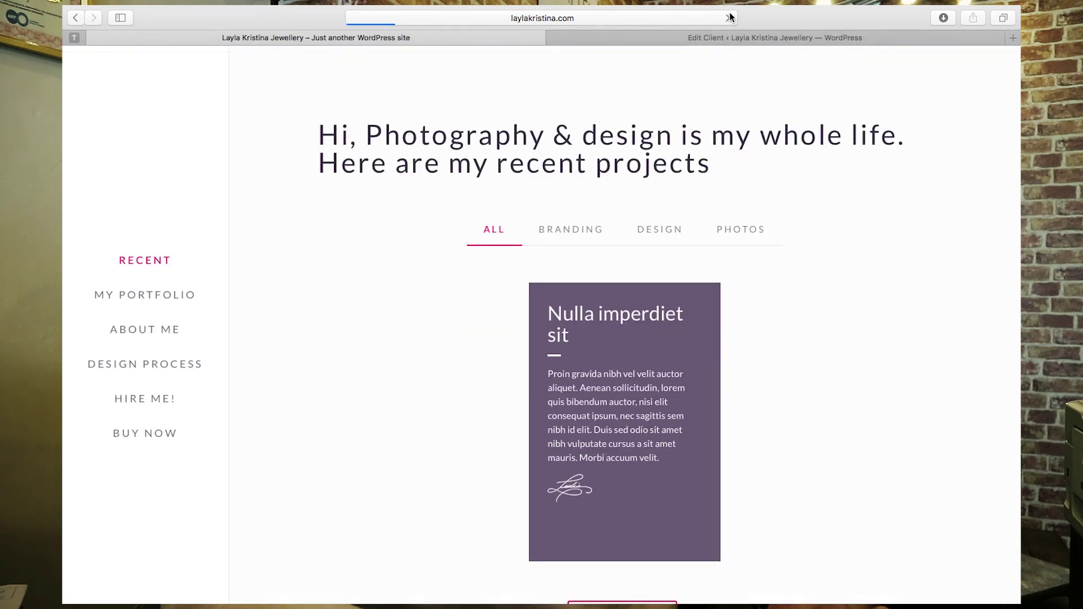
- Scroll the live front page to check the Leading Lengths logo in the client logo row and the footer widgets
{"action": "scroll", "coordinate": [811, 239], "scroll_direction": "down", "scroll_amount": 3}
{"action": "scroll", "coordinate": [810, 244], "scroll_direction": "up", "scroll_amount": 14}
{"action": "scroll", "coordinate": [810, 244], "scroll_direction": "down", "scroll_amount": 13}
{"action": "scroll", "coordinate": [811, 243], "scroll_direction": "up", "scroll_amount": 5}
{"action": "scroll", "coordinate": [810, 239], "scroll_direction": "up", "scroll_amount": 1}
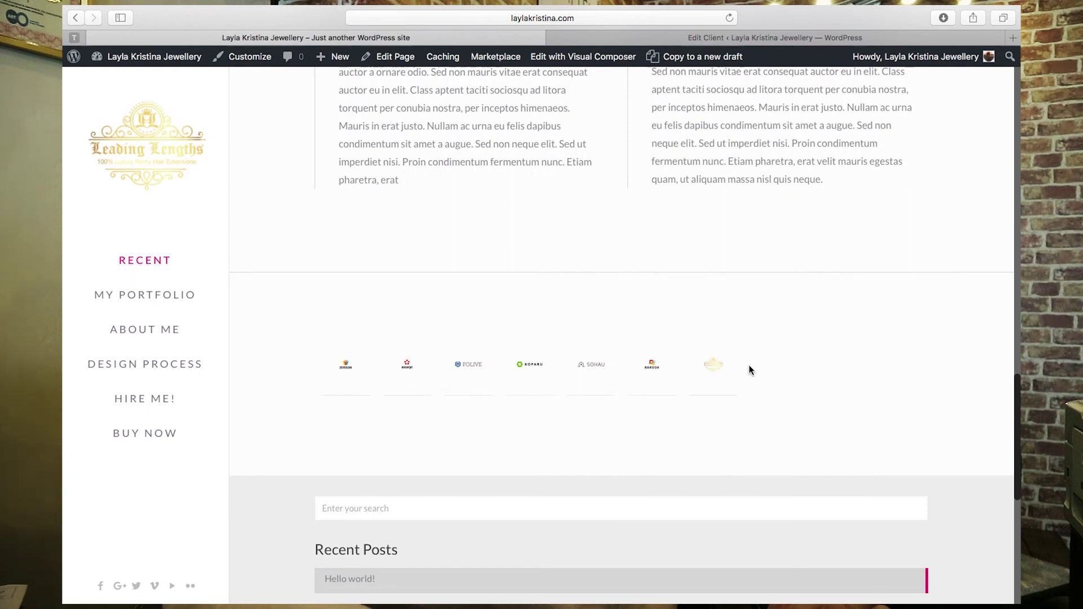
{"action": "scroll", "coordinate": [892, 370], "scroll_direction": "down", "scroll_amount": 6}
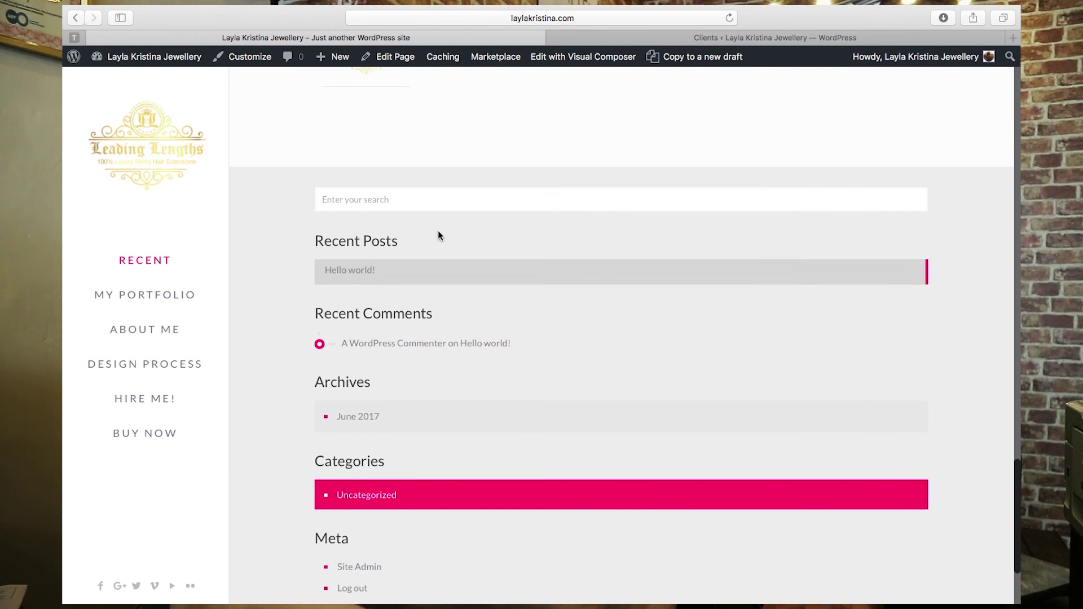
{"action": "scroll", "coordinate": [503, 319], "scroll_direction": "down", "scroll_amount": 3}
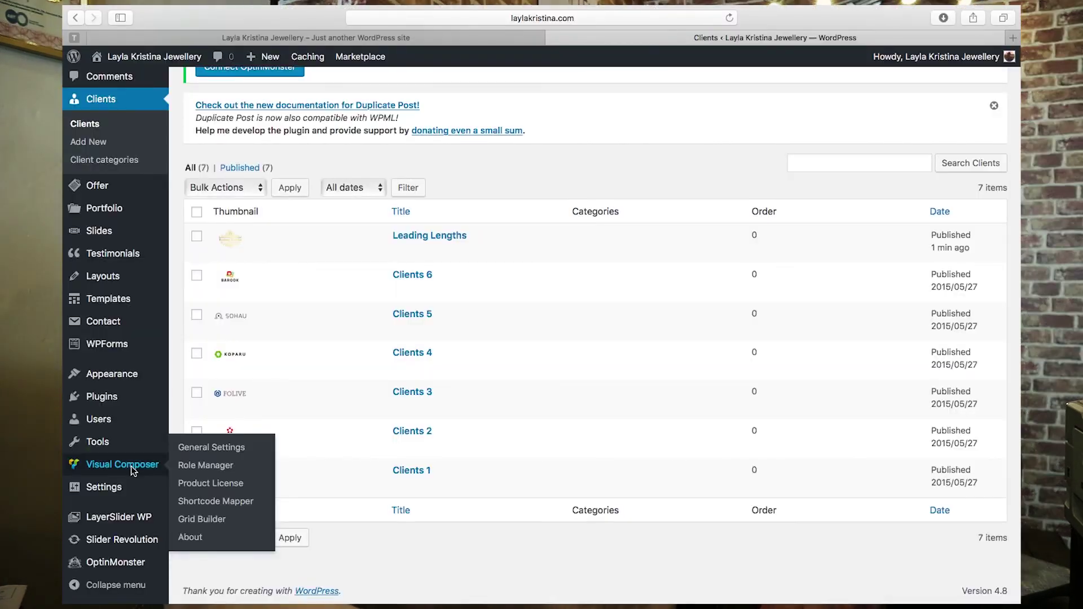
- Under Appearance > Widgets, expand Footer | #1's Recent Posts and Recent Comments widgets
{"action": "mouse_move", "coordinate": [135, 375]}
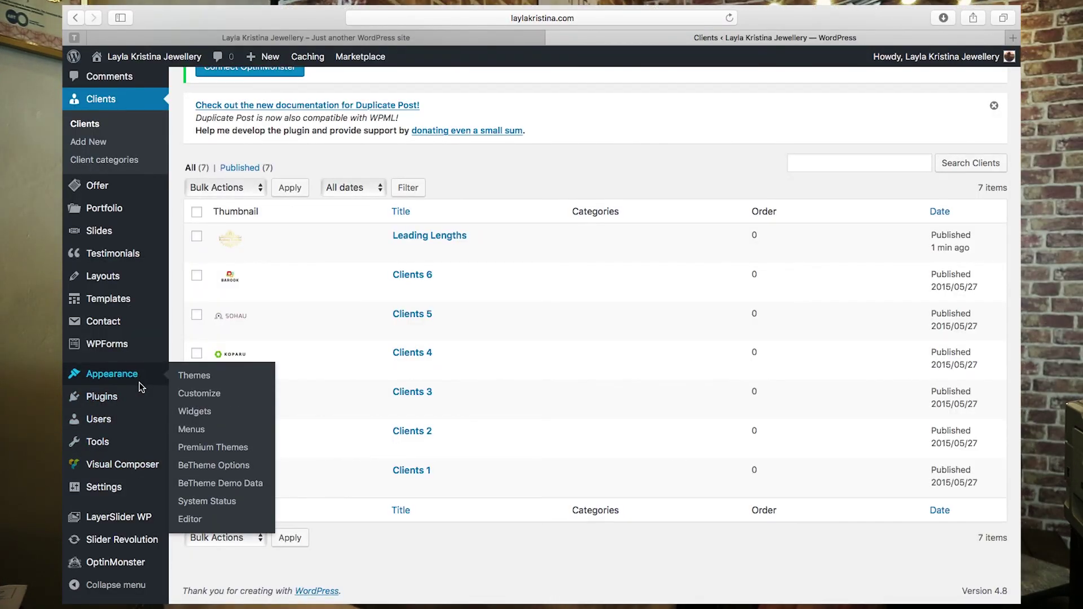
{"action": "left_click", "coordinate": [196, 418]}
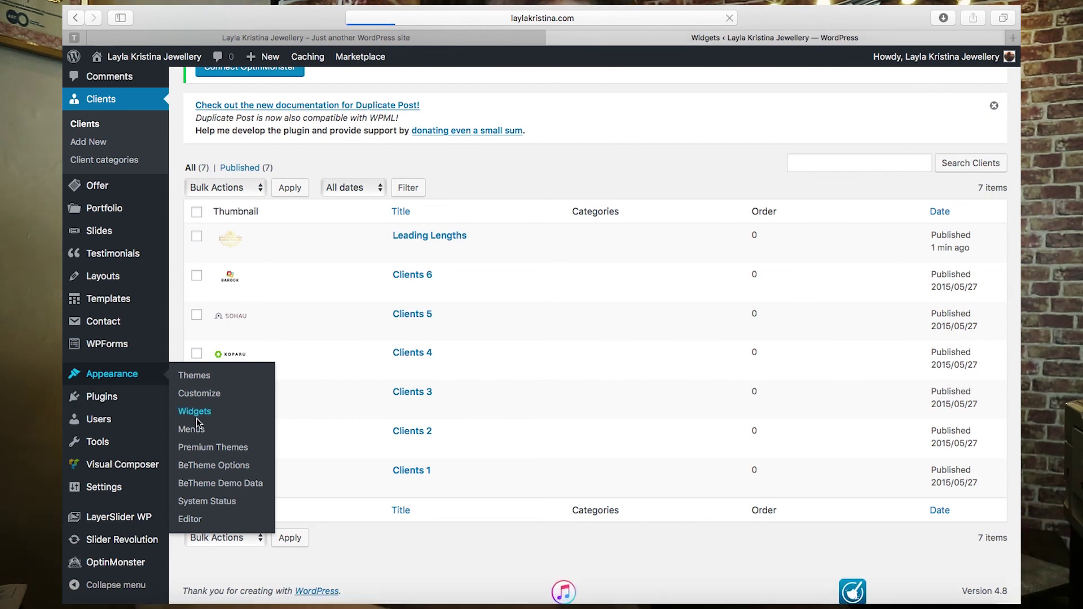
{"action": "scroll", "coordinate": [333, 437], "scroll_direction": "down", "scroll_amount": 6}
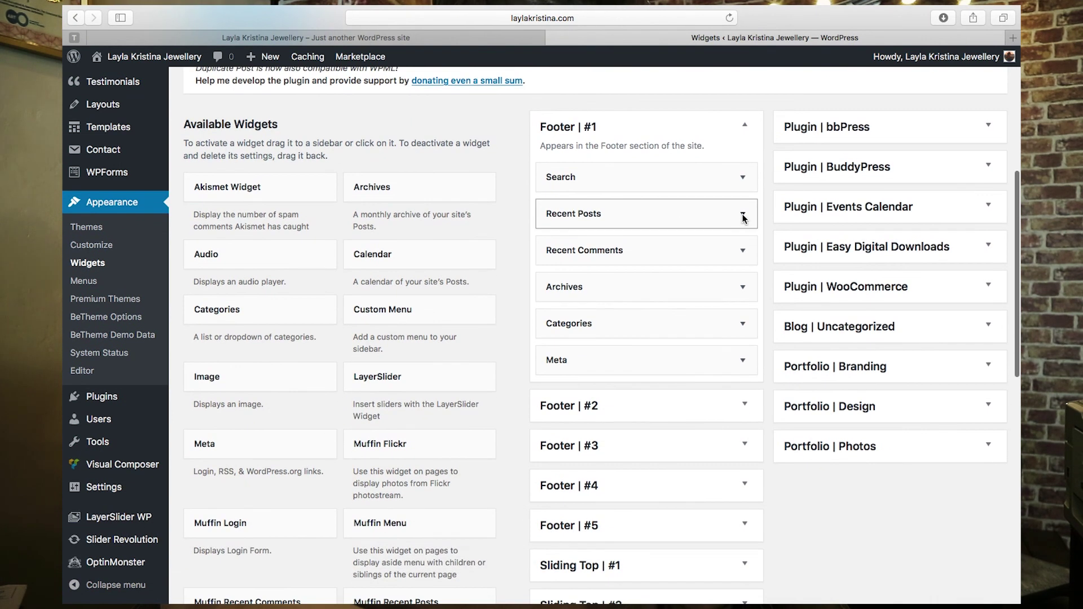
{"action": "left_click", "coordinate": [743, 215]}
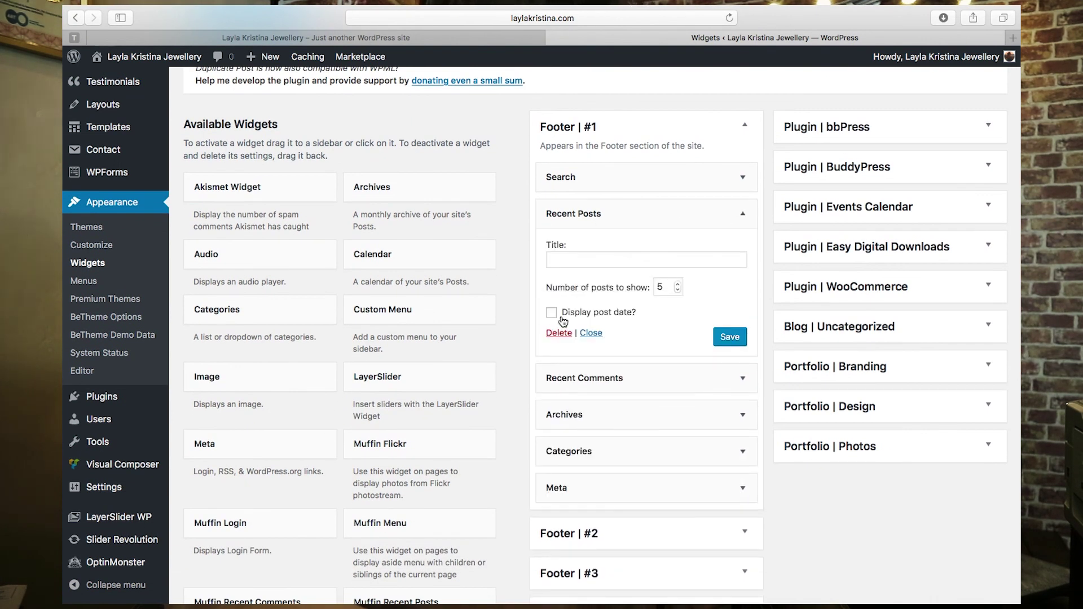
{"action": "left_click", "coordinate": [749, 385]}
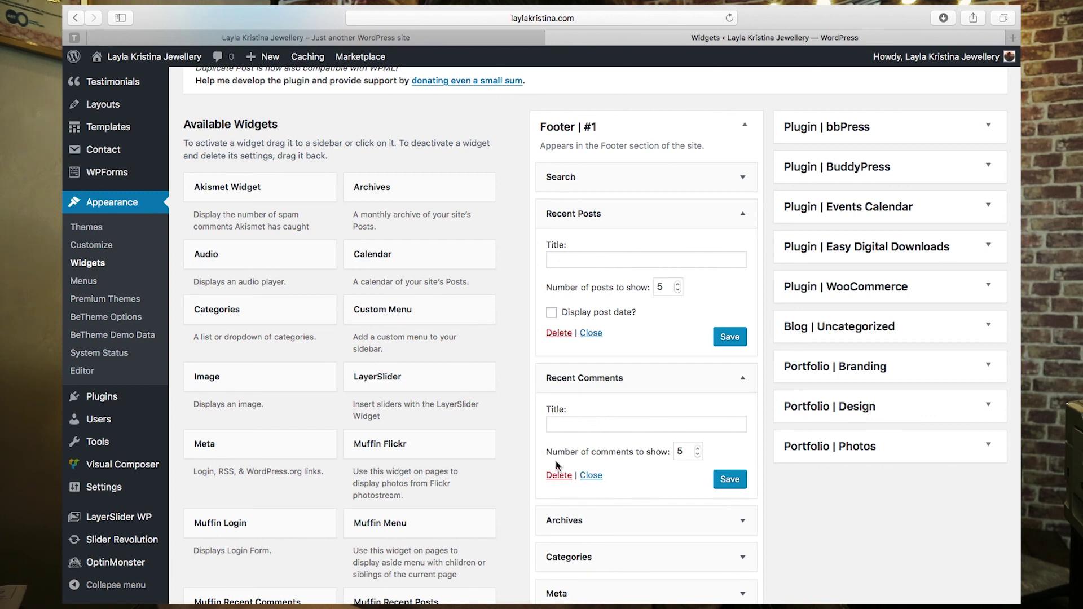
{"action": "scroll", "coordinate": [716, 379], "scroll_direction": "down", "scroll_amount": 3}
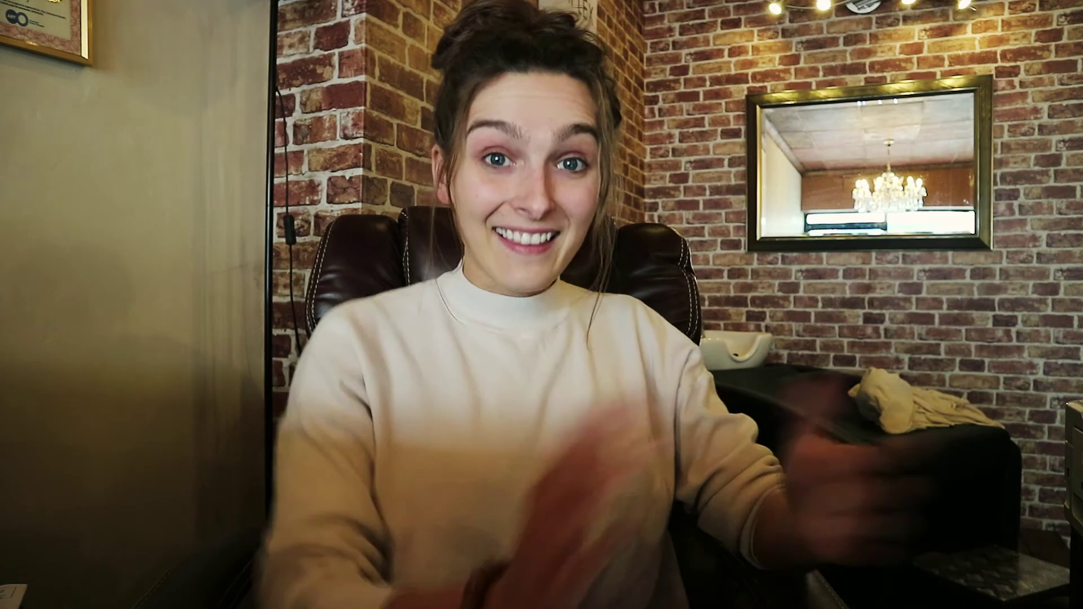